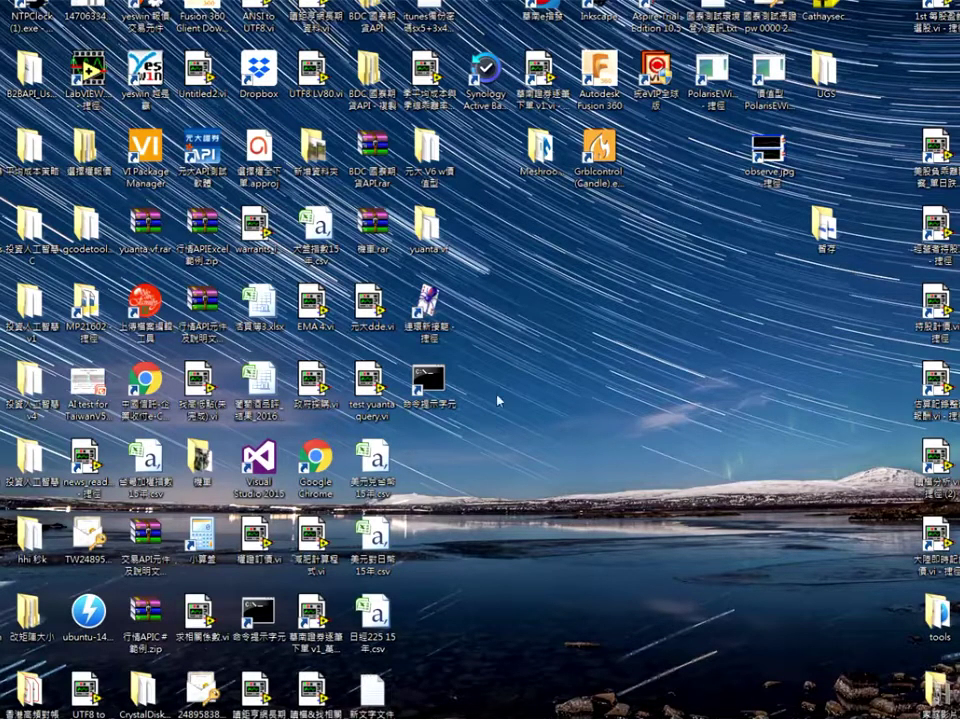
- Launch Autodesk Fusion 360 from its desktop shortcut
double_click(605, 80)
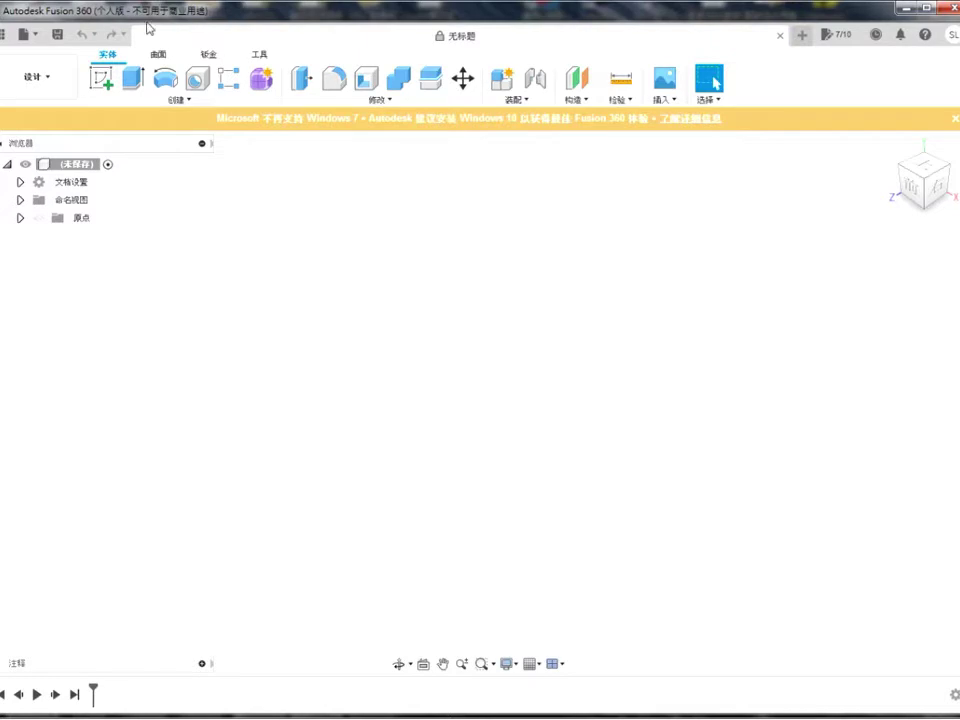
- Switch the ribbon of the empty design to the 工具 (Tools) commands
left_click(262, 57)
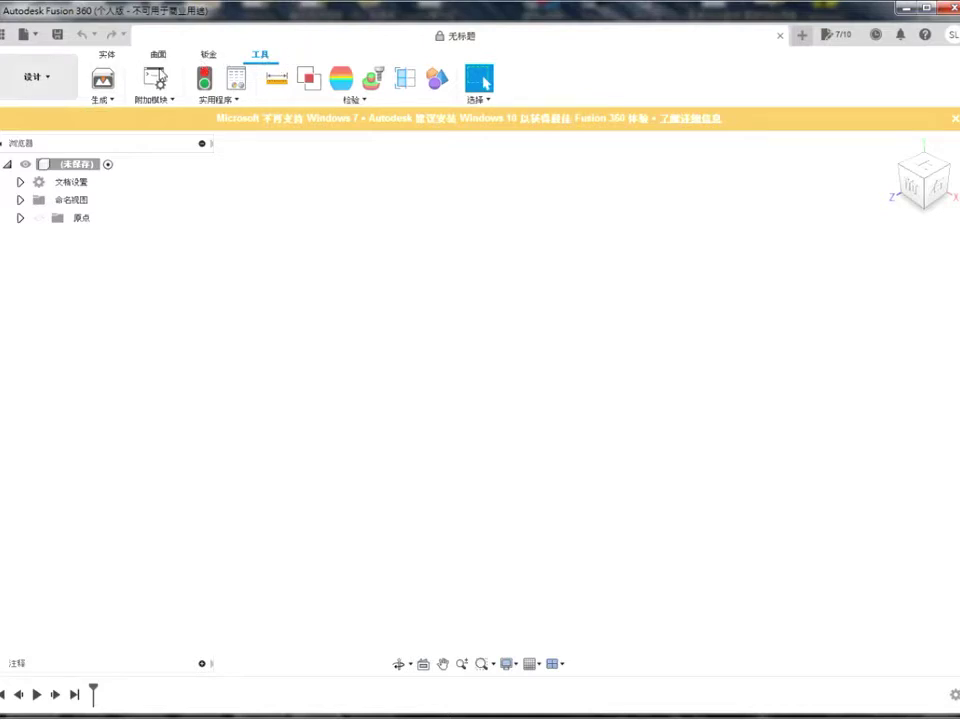
left_click(66, 86)
mouse_move(15, 113)
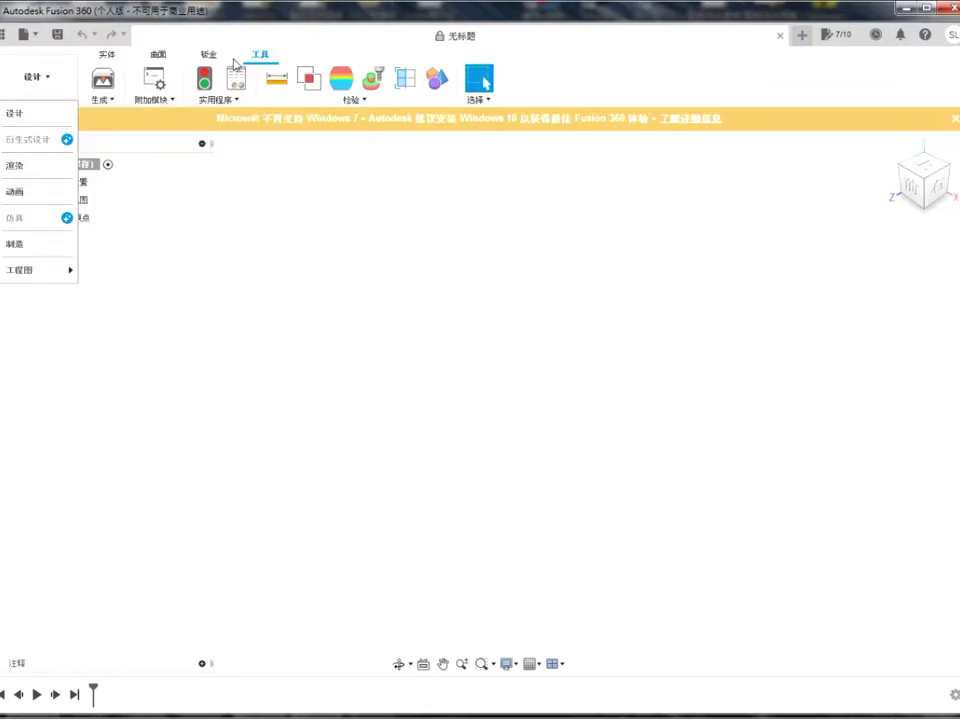
left_click(320, 34)
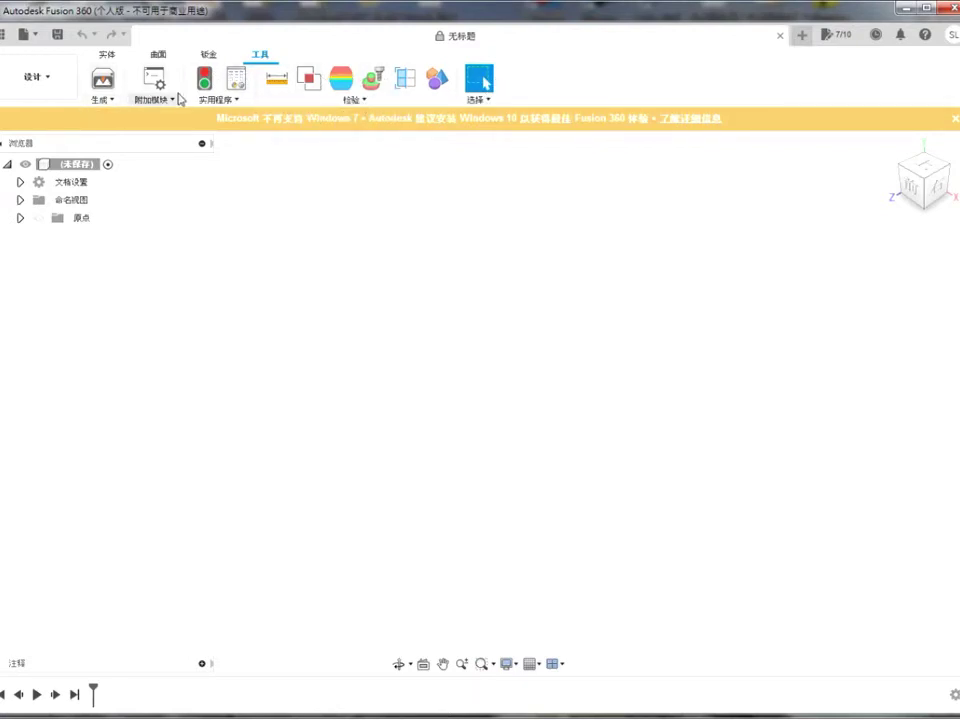
- Bring up the Add-Ins list showing the installed Show Image 2 Surface add-in
left_click(173, 104)
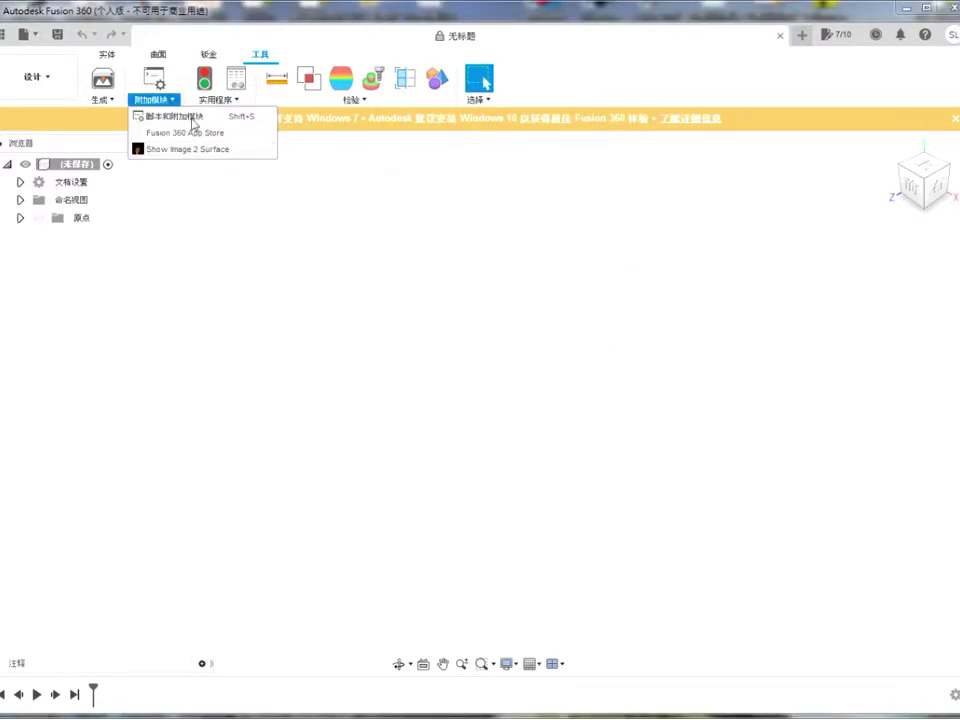
left_click(173, 104)
left_click(173, 102)
- In Chrome, run a Google search for 'image2surface'
key("alt+Tab")
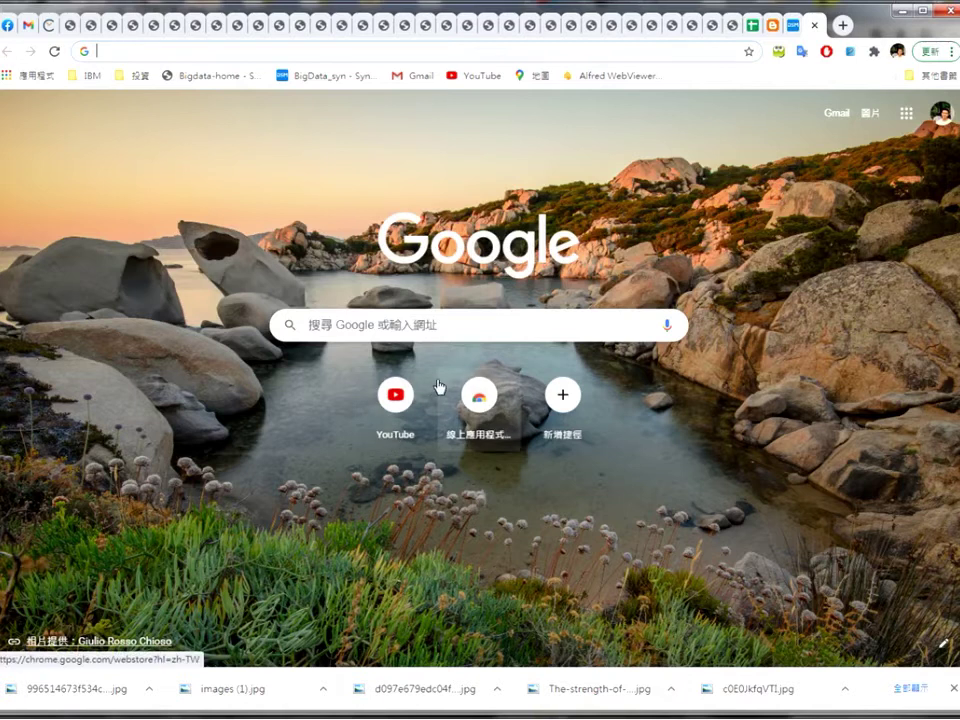
left_click(442, 317)
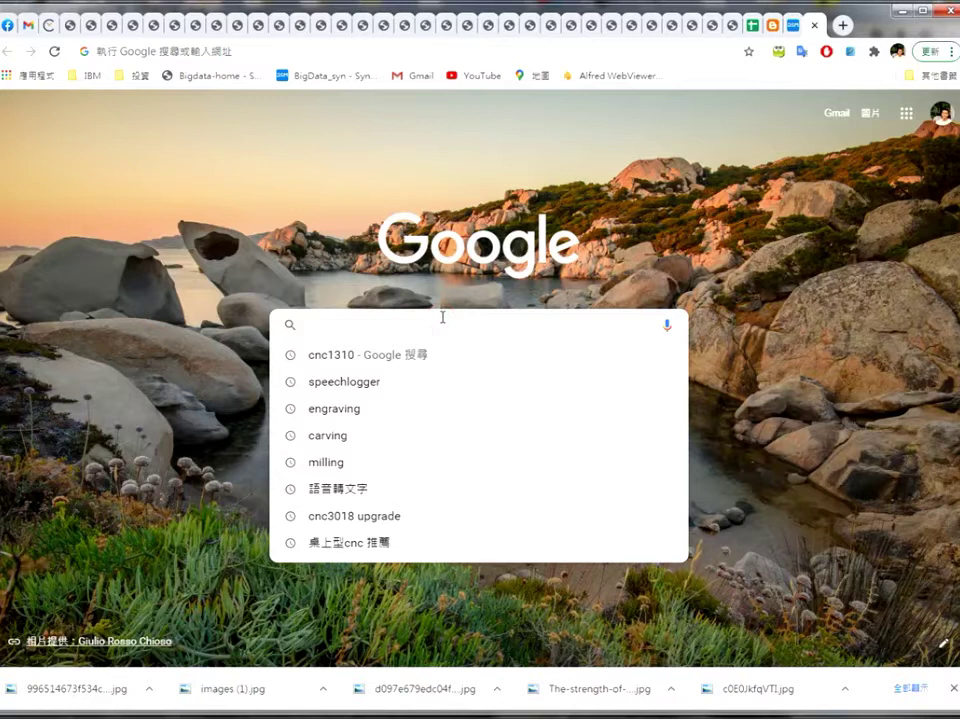
type("im,a")
key("BackSpace")
key("BackSpace")
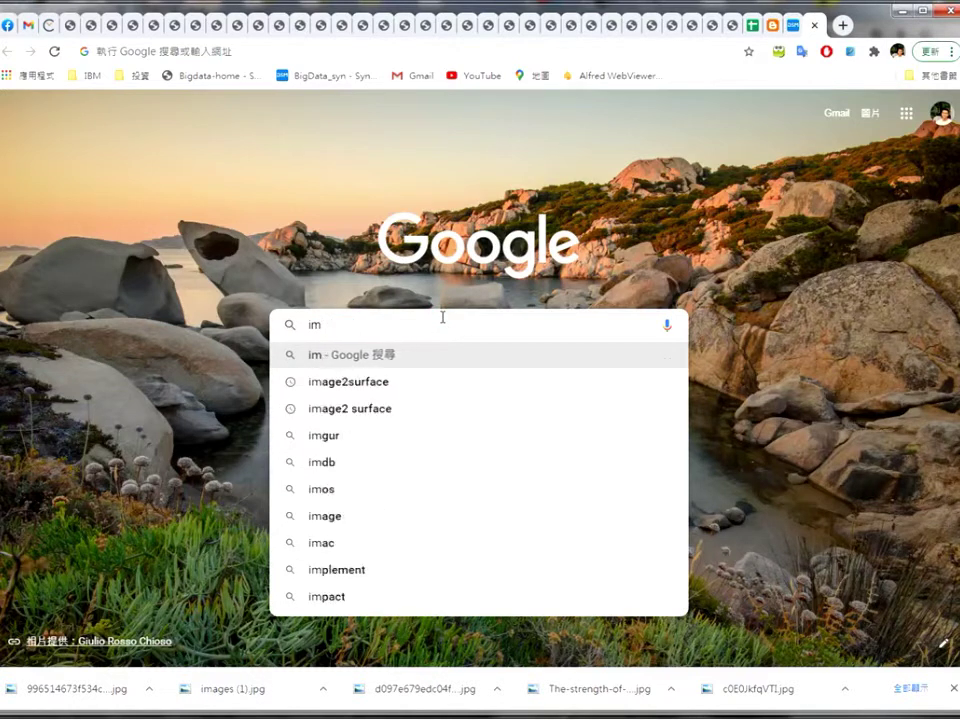
type("ag")
key("Right")
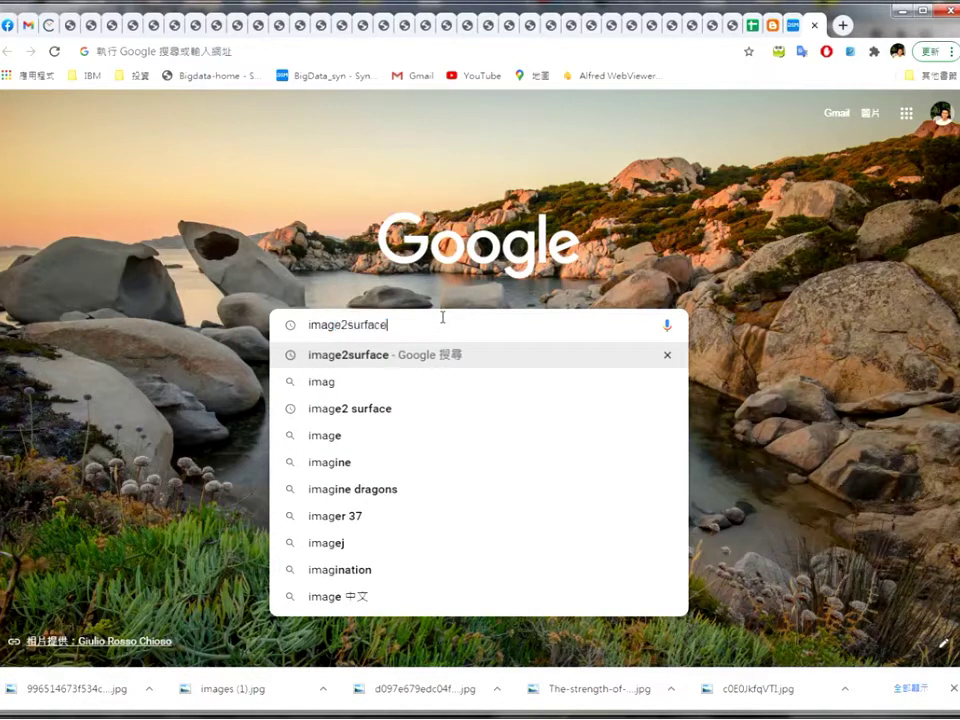
key("Return")
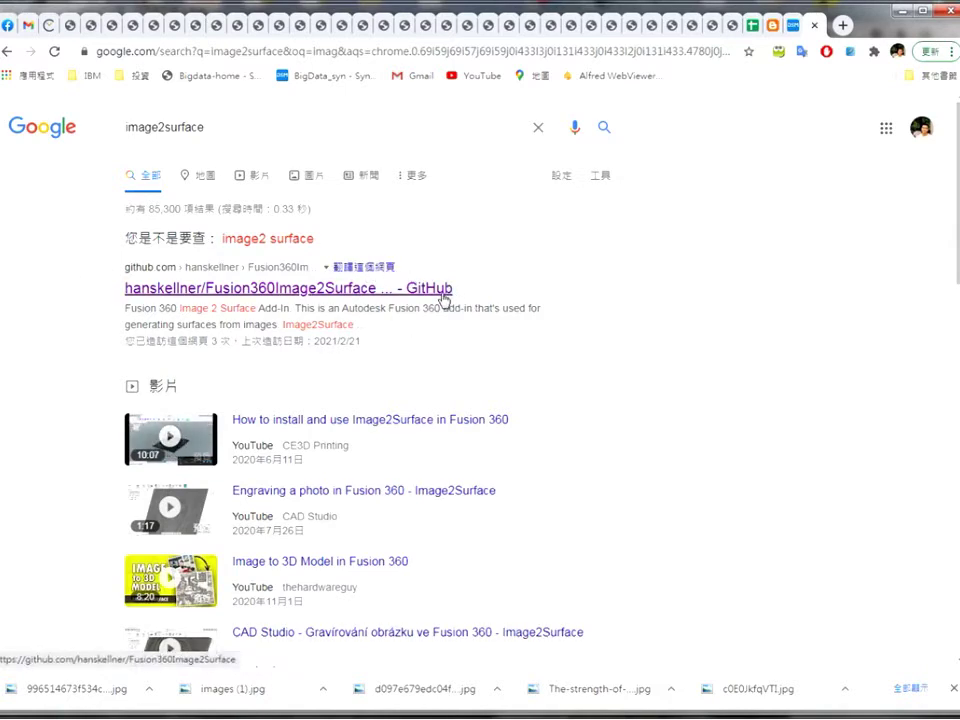
- Read the hanskellner/Fusion360Image2Surface README down to its install and Usage sections
left_click(406, 291)
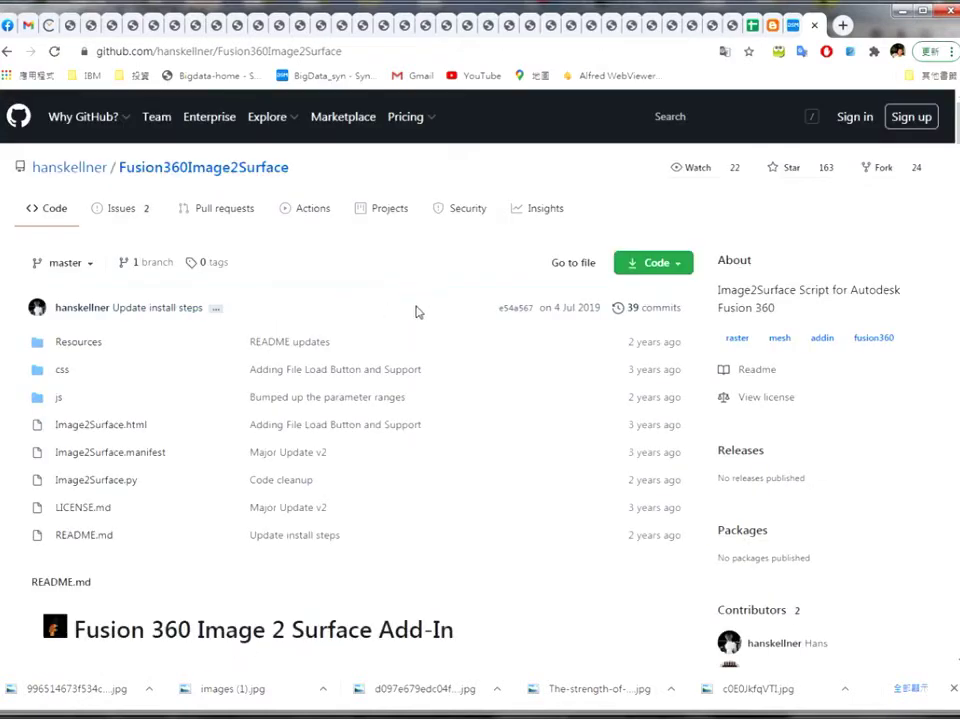
scroll(456, 437, "down", 3)
scroll(458, 438, "down", 1)
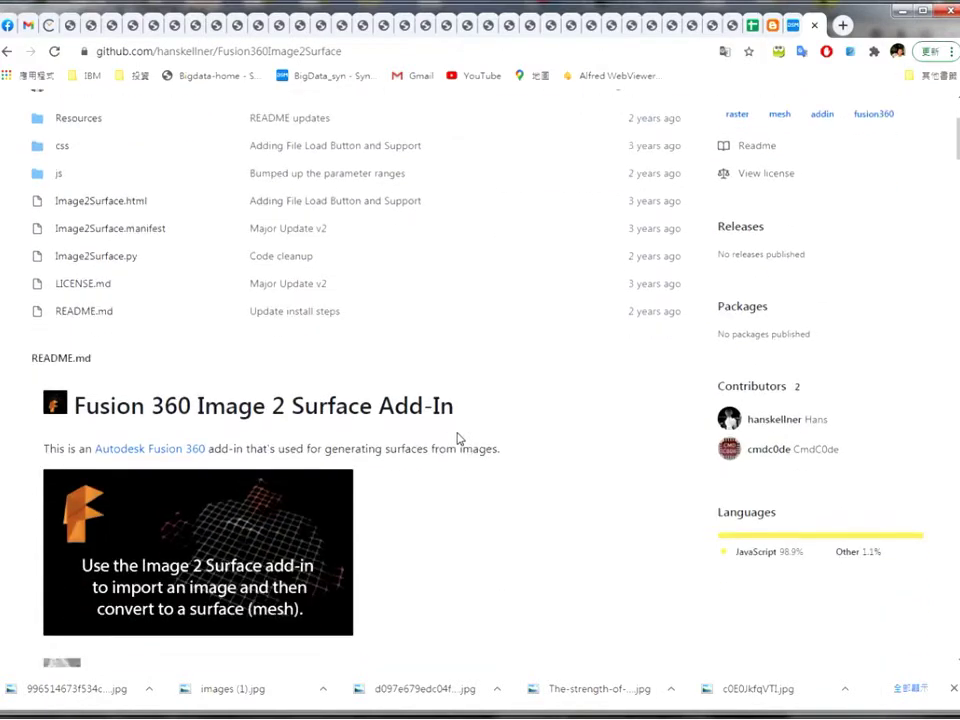
scroll(458, 438, "down", 2)
scroll(458, 438, "down", 2)
scroll(458, 438, "down", 1)
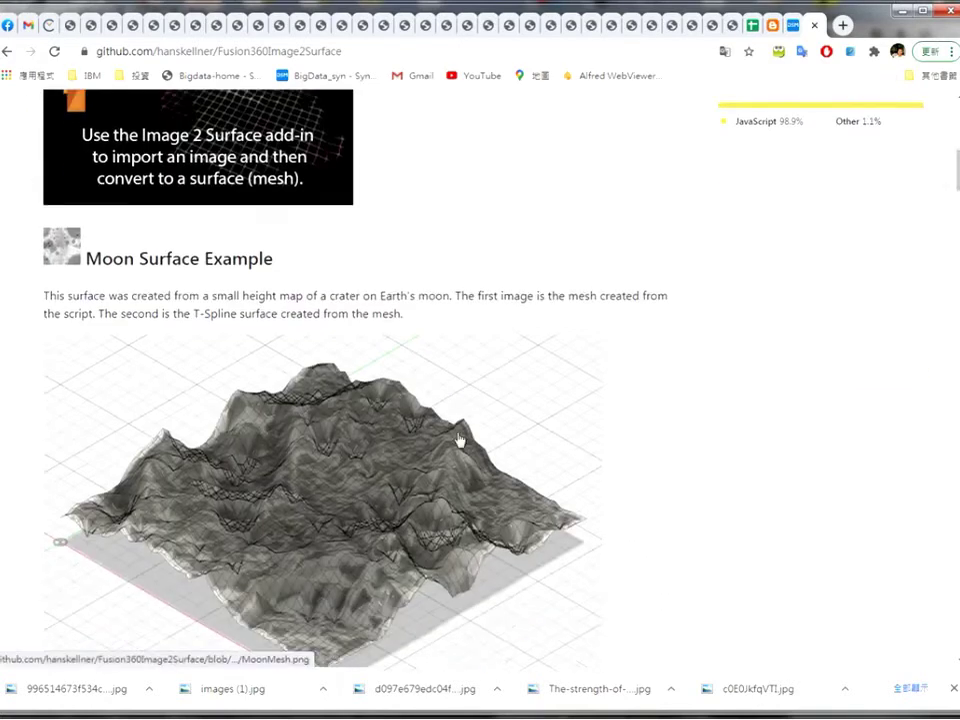
scroll(458, 438, "down", 1)
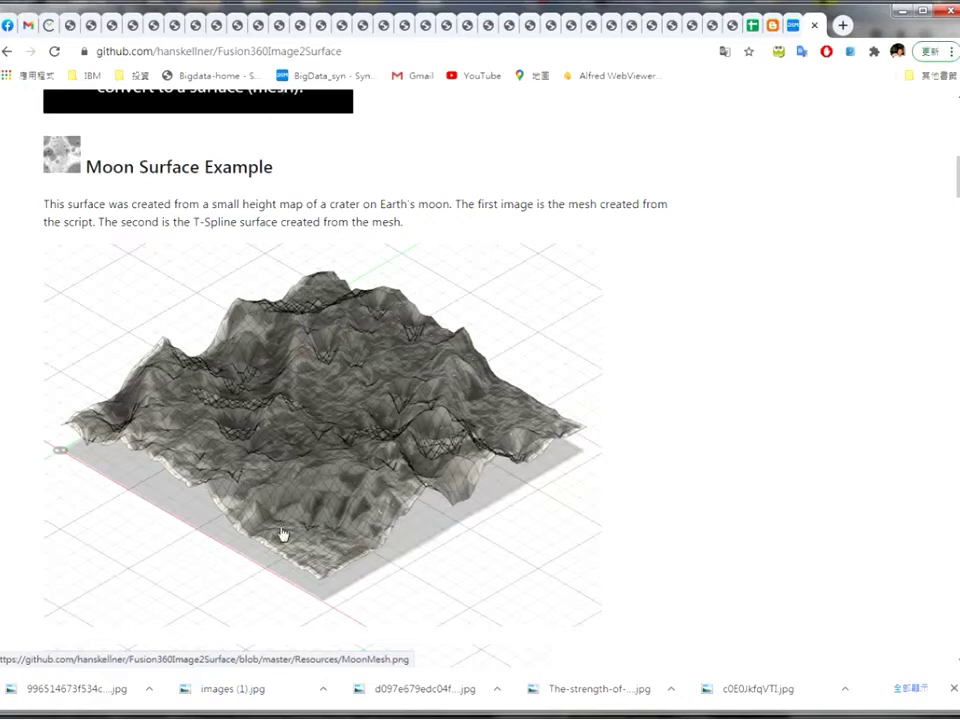
scroll(345, 466, "down", 2)
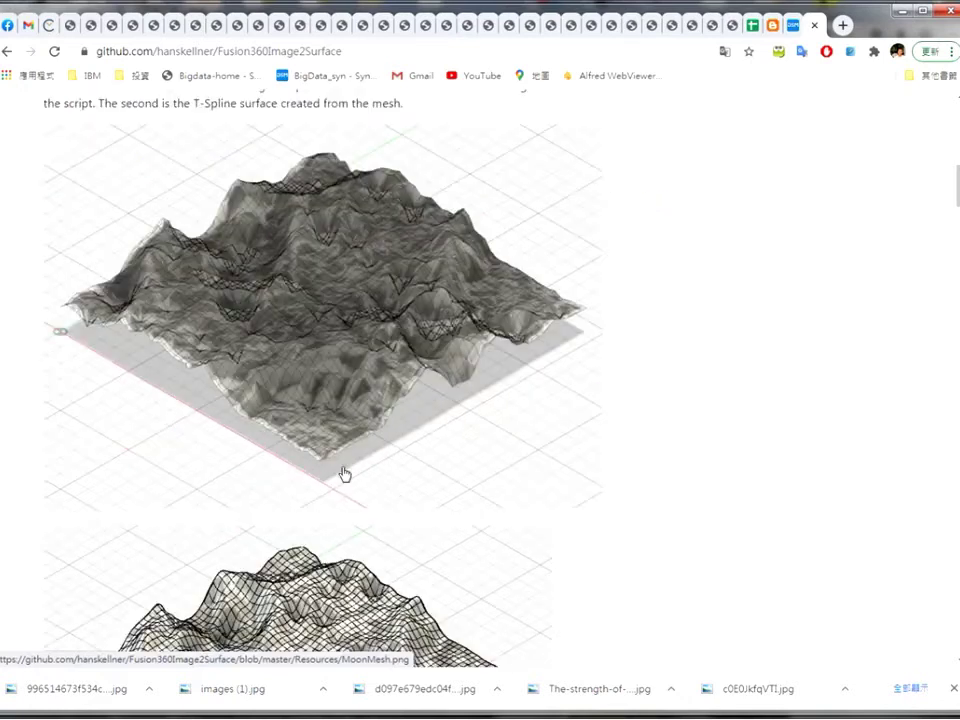
scroll(343, 470, "down", 2)
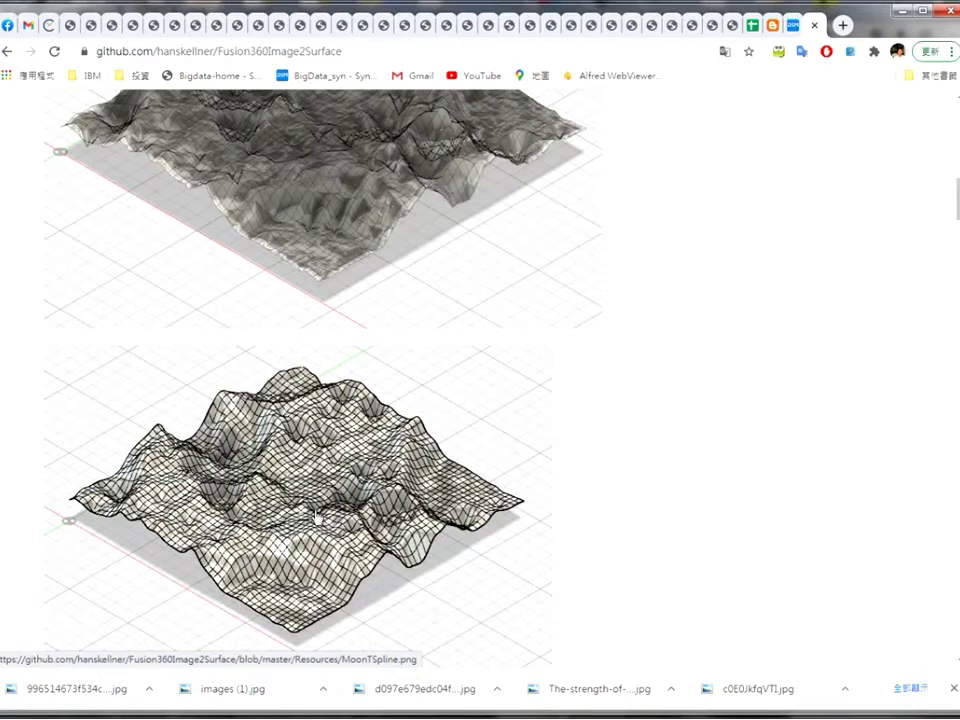
scroll(407, 510, "down", 2)
scroll(408, 510, "down", 3)
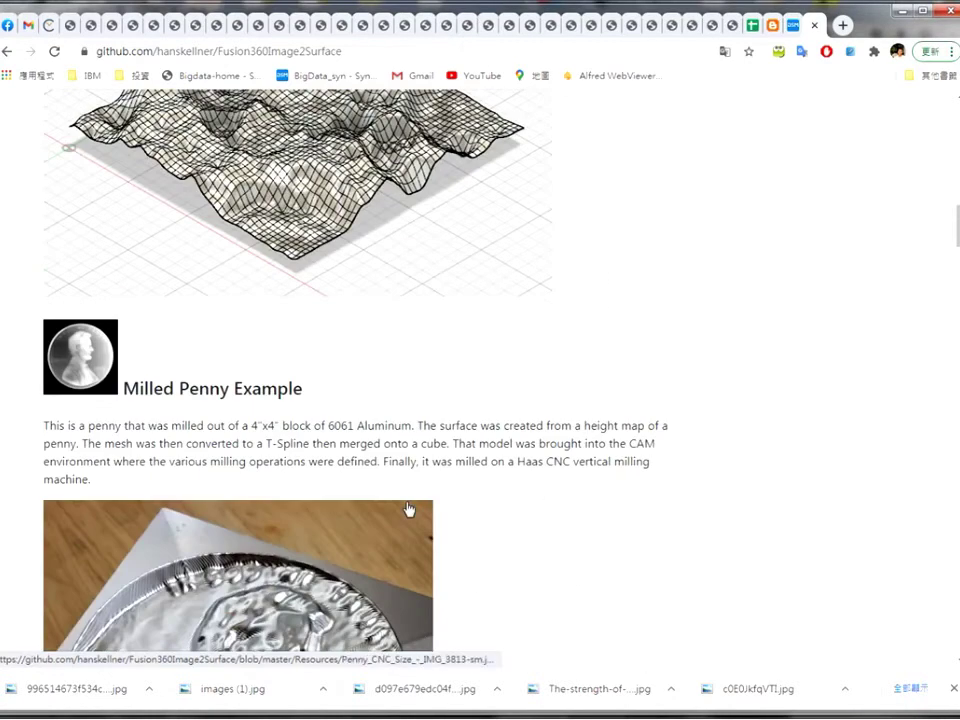
scroll(407, 508, "down", 2)
scroll(380, 530, "down", 1)
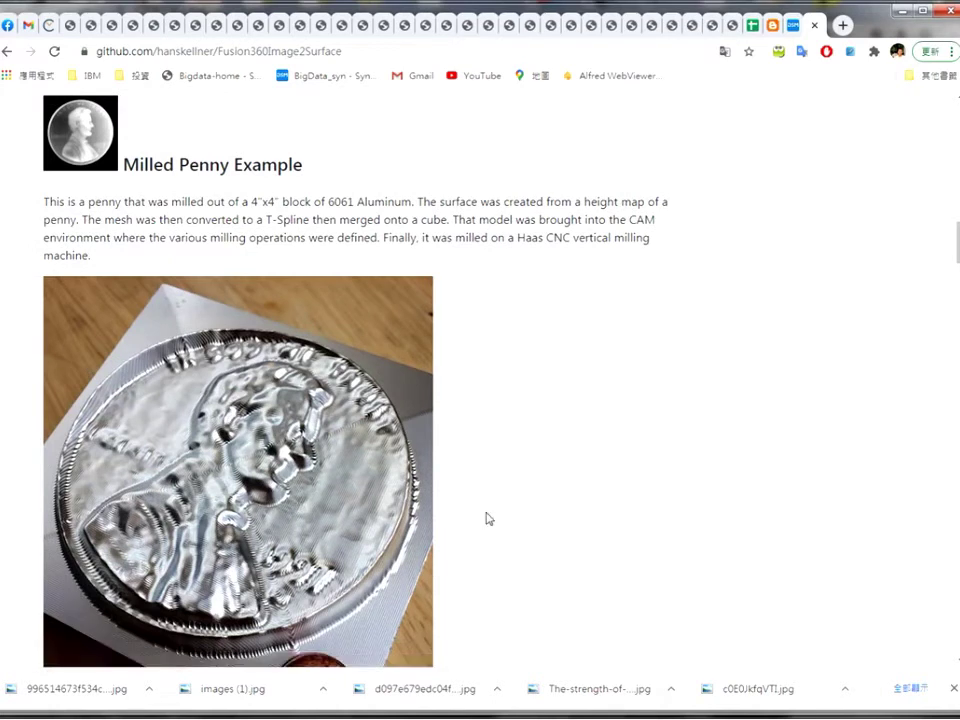
scroll(525, 508, "down", 3)
scroll(527, 509, "down", 2)
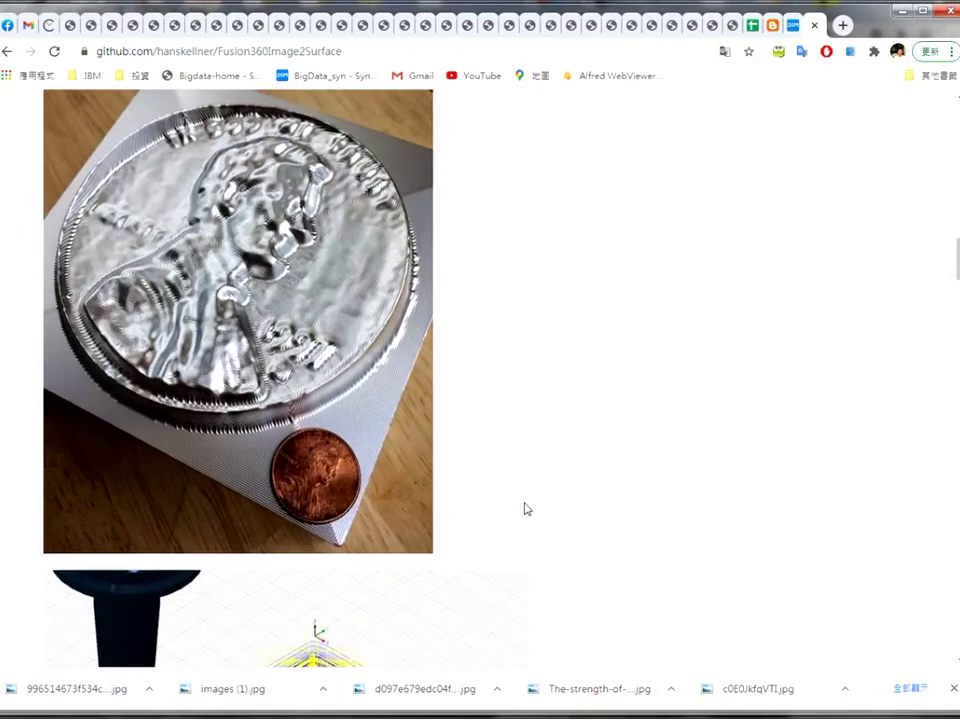
scroll(527, 510, "down", 2)
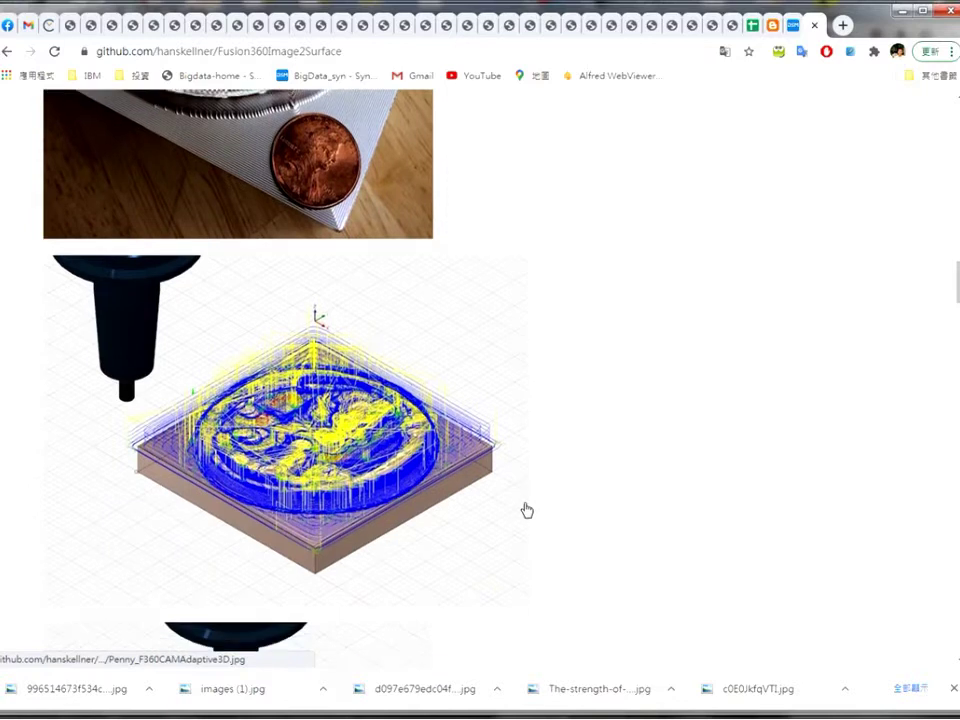
scroll(527, 510, "down", 2)
scroll(527, 510, "down", 2)
scroll(527, 509, "down", 2)
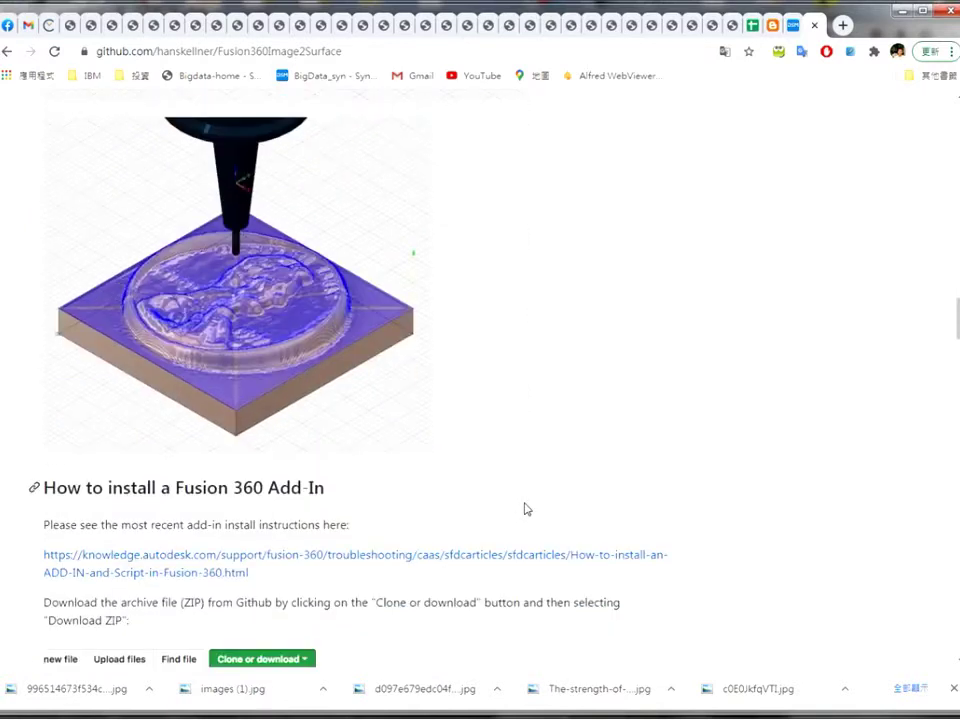
scroll(527, 509, "down", 2)
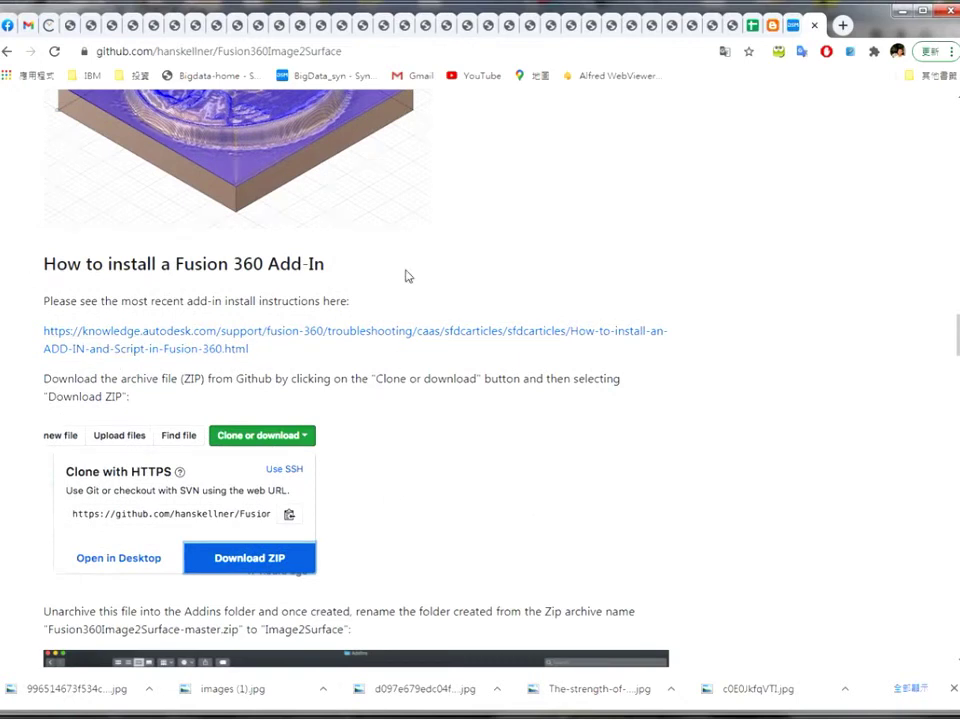
scroll(317, 538, "down", 2)
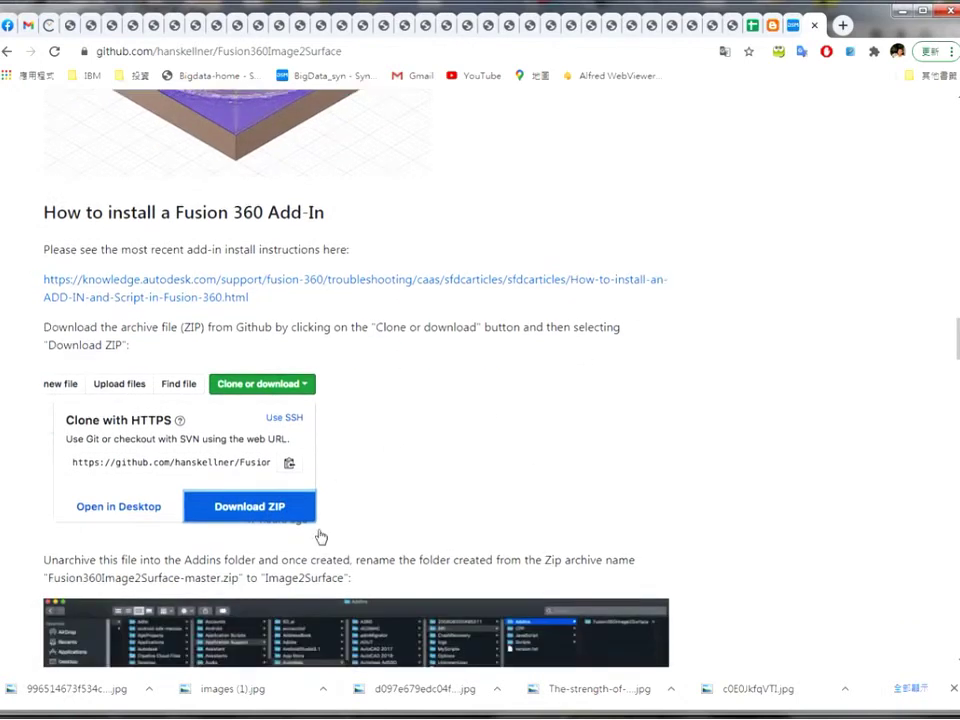
scroll(466, 525, "down", 2)
scroll(466, 525, "down", 1)
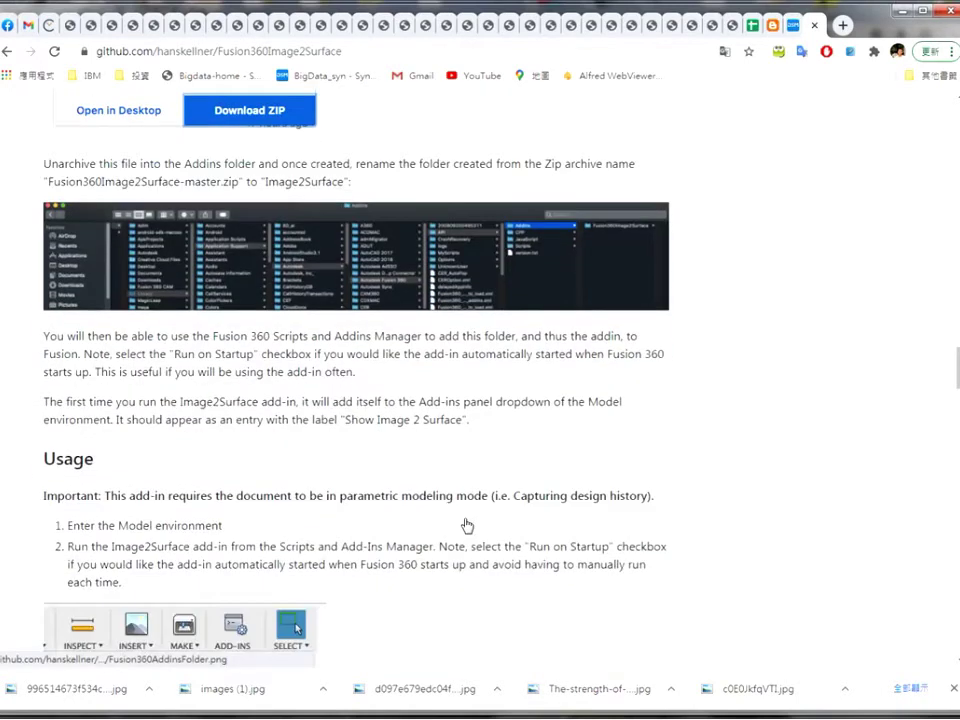
scroll(466, 525, "down", 2)
scroll(465, 524, "up", 2)
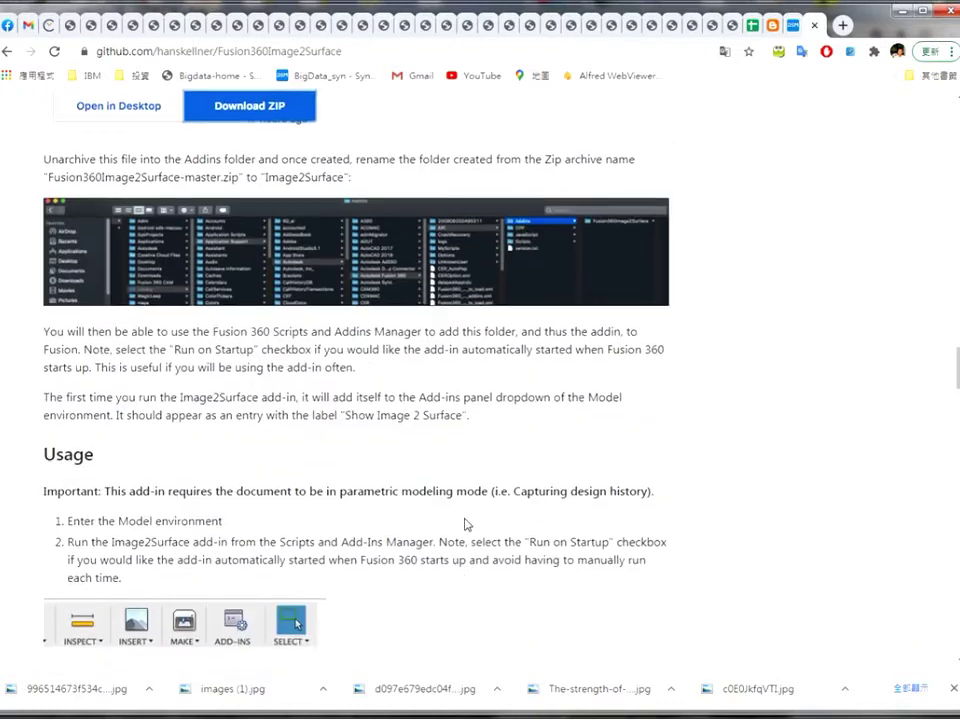
scroll(465, 524, "up", 1)
scroll(465, 524, "up", 3)
scroll(465, 524, "up", 3)
scroll(465, 524, "up", 3)
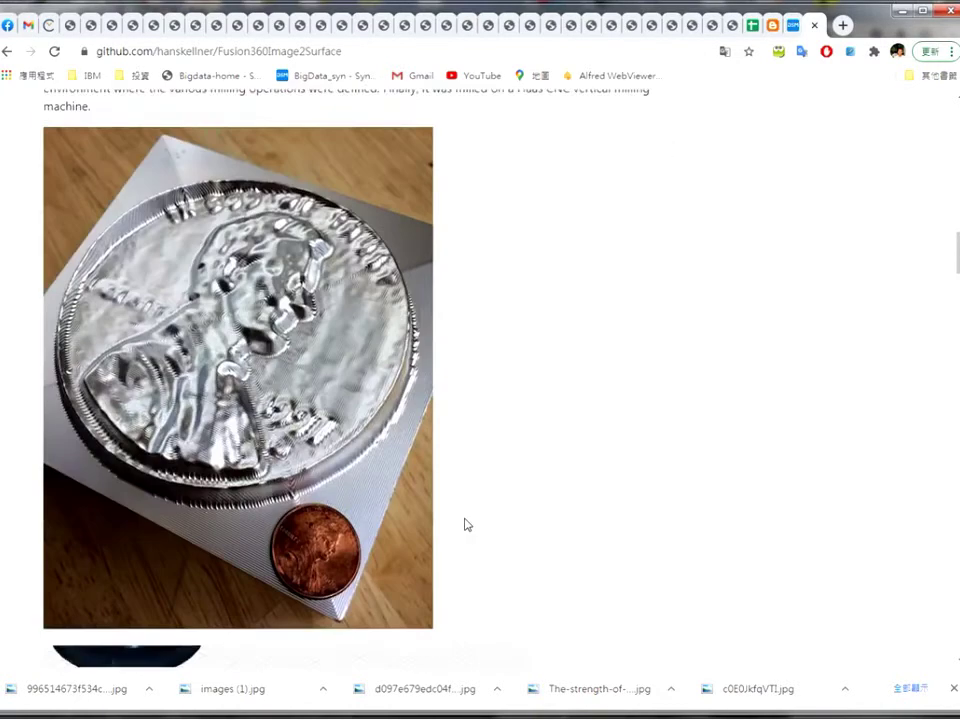
scroll(465, 524, "up", 3)
scroll(465, 524, "up", 2)
scroll(465, 524, "up", 2)
scroll(465, 523, "up", 2)
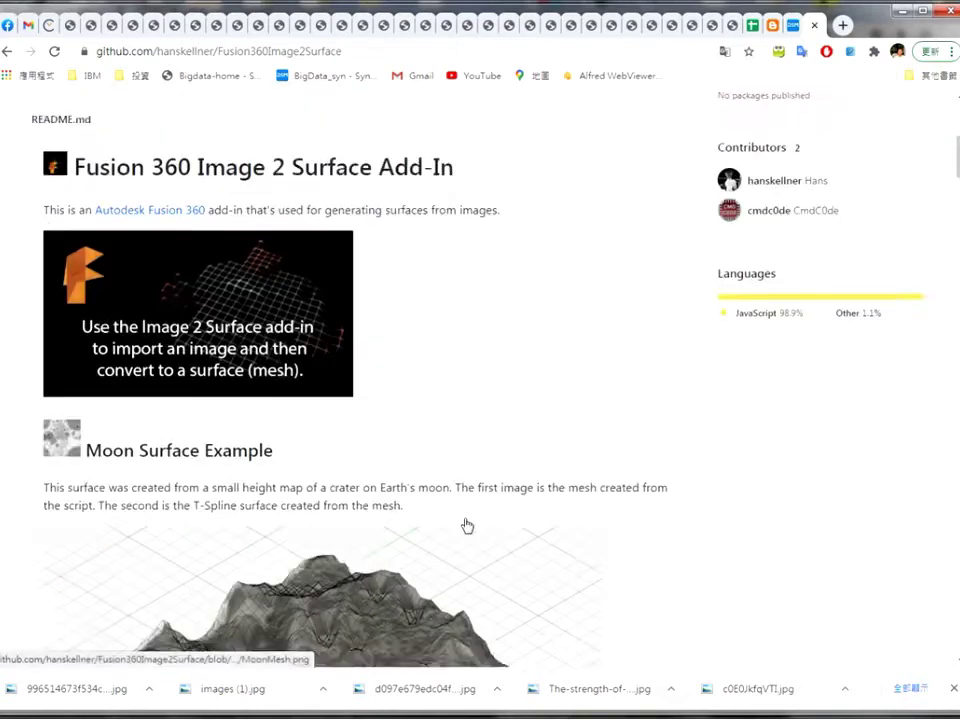
scroll(465, 523, "up", 5)
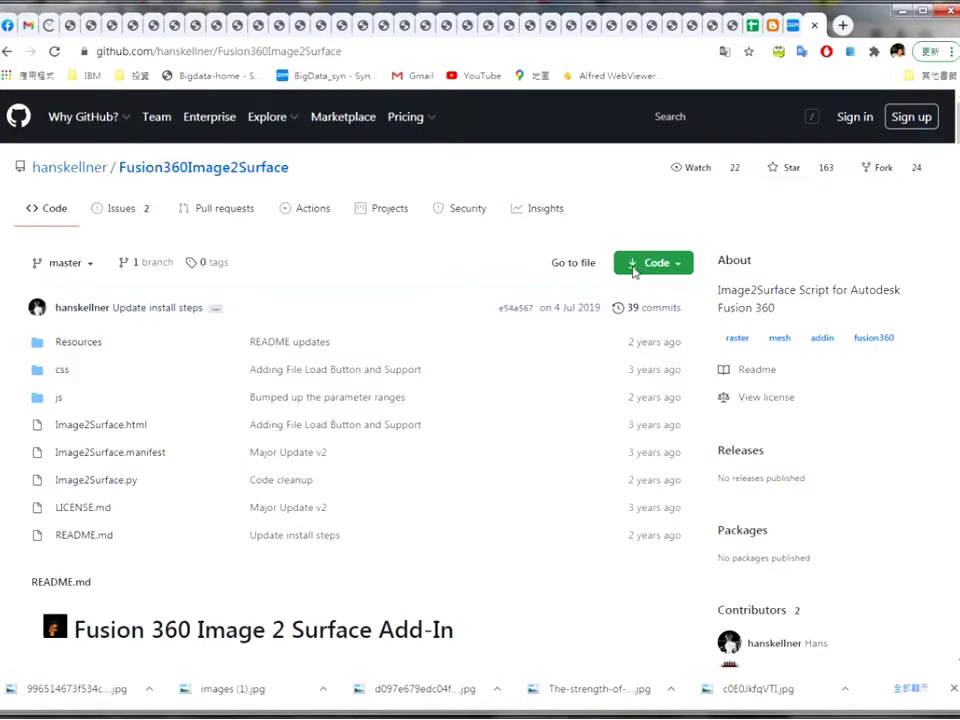
- Download the repository as a ZIP and inspect its Fusion360Image2Surface-master folder in WinRAR
left_click(678, 265)
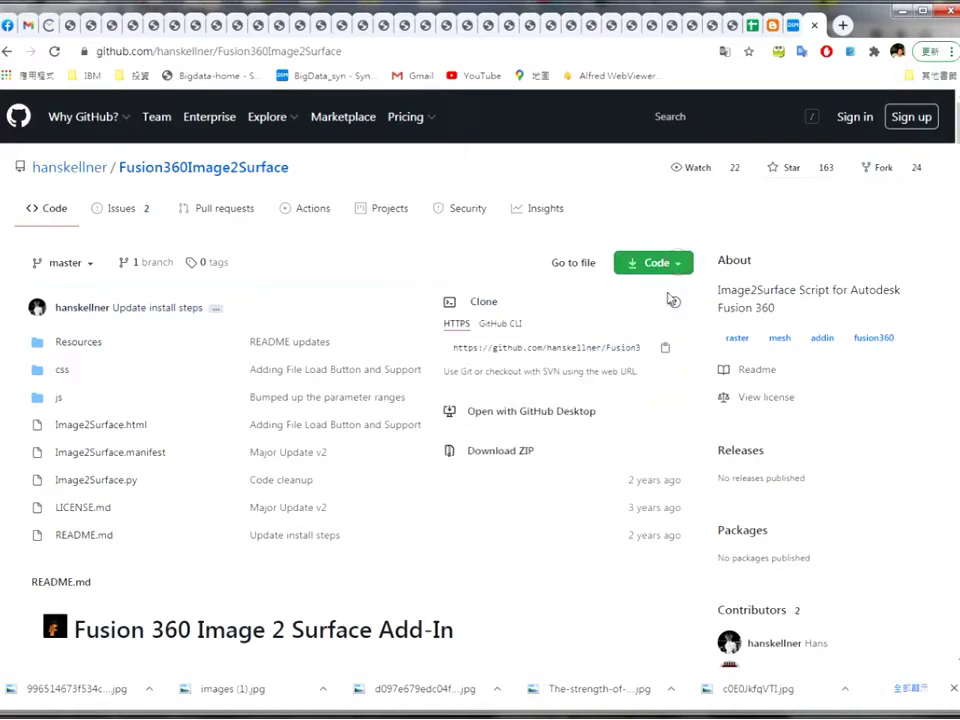
left_click(521, 456)
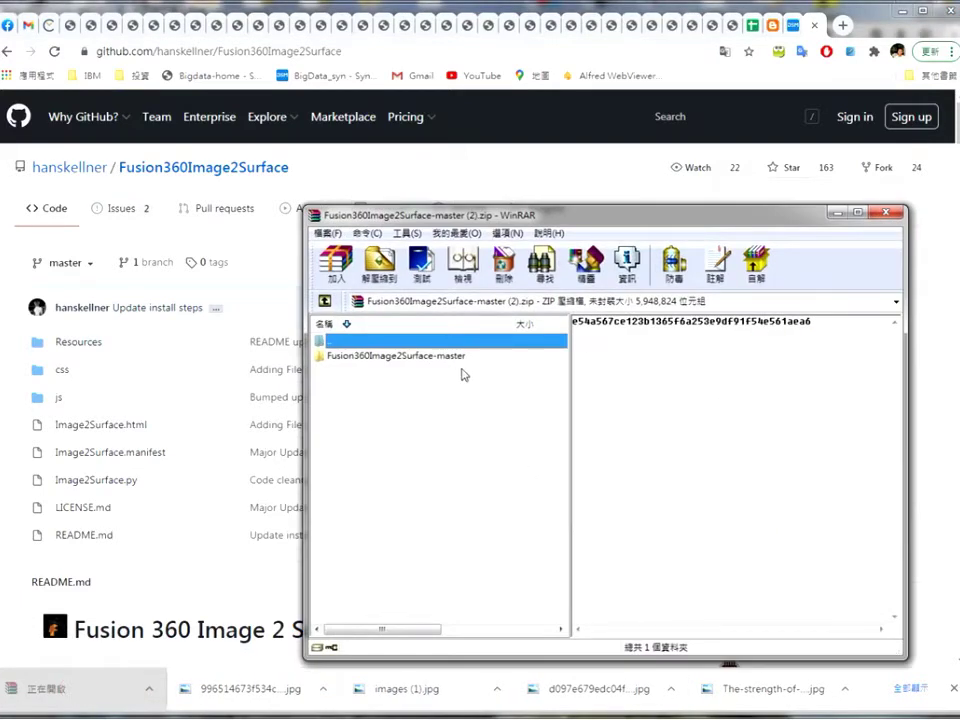
left_click(400, 356)
double_click(392, 356)
- Close WinRAR and minimize Chrome to get back to Fusion 360
key("BackSpace")
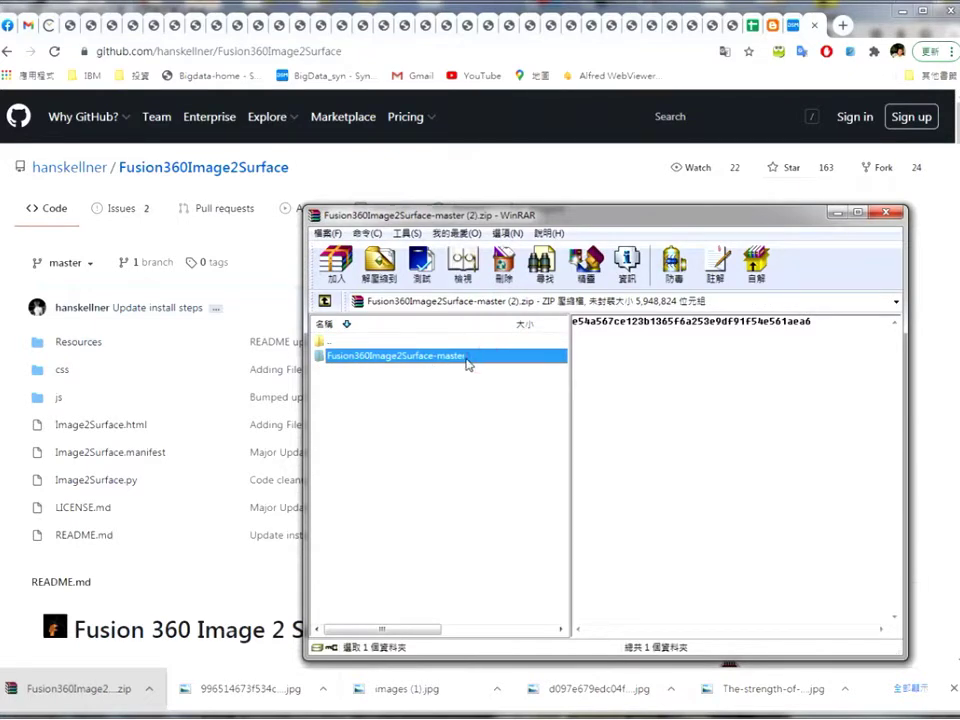
left_click(883, 215)
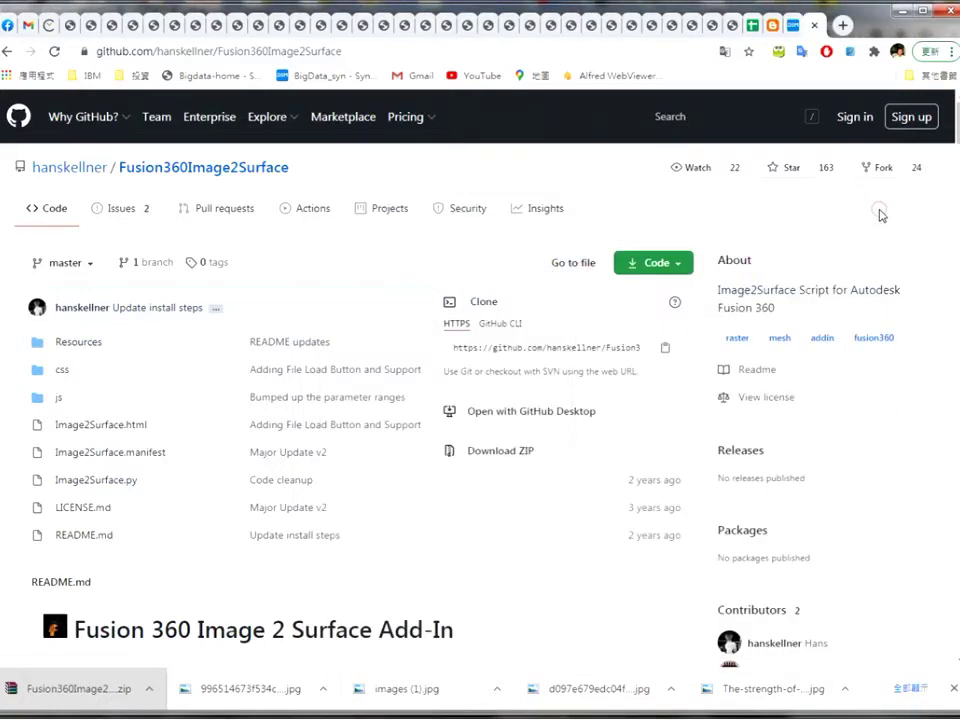
left_click(903, 12)
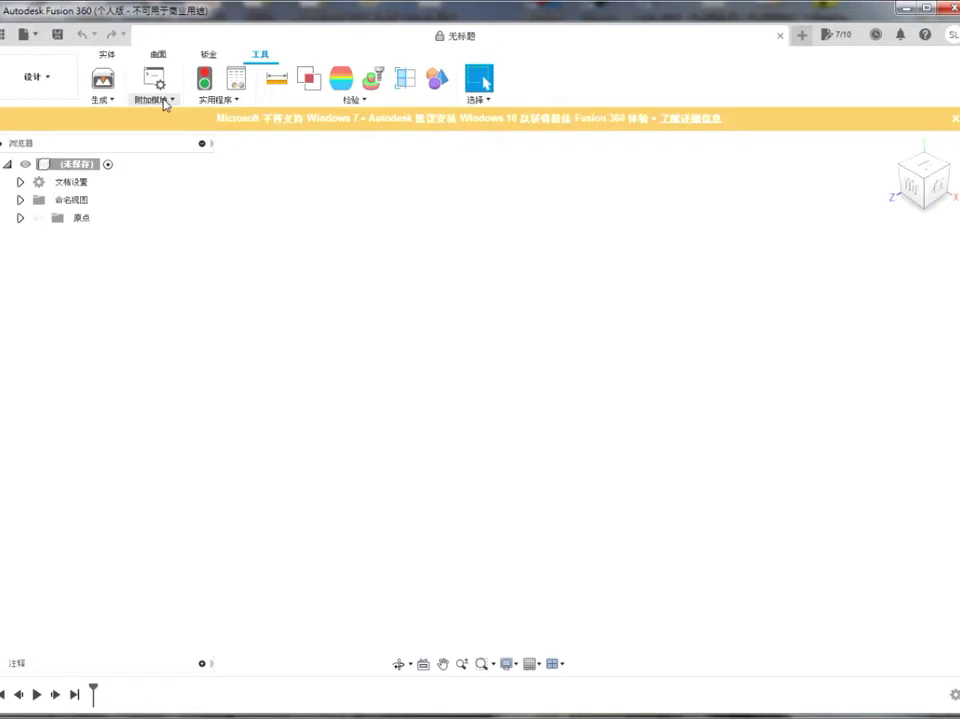
- Open the Scripts and Add-Ins manager on its Add-Ins list
left_click(171, 101)
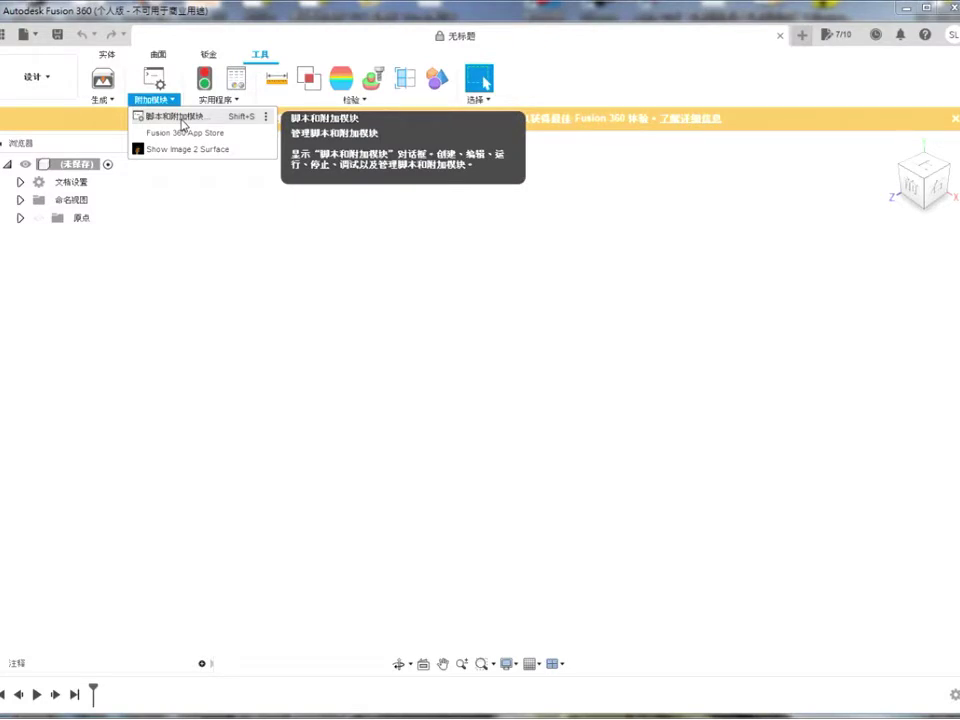
left_click(183, 117)
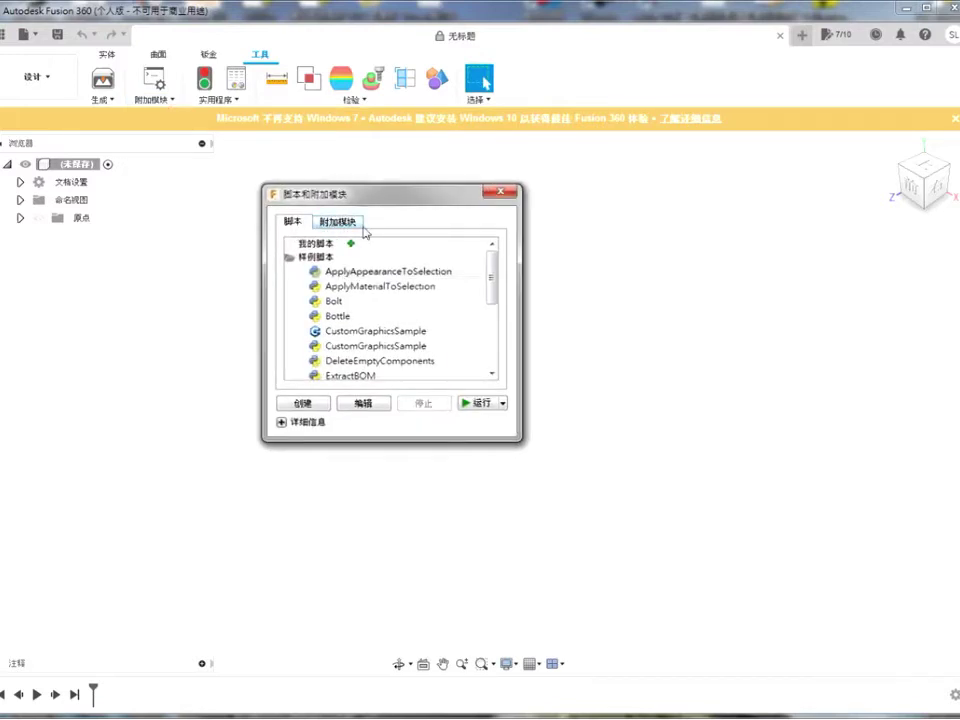
left_click(358, 226)
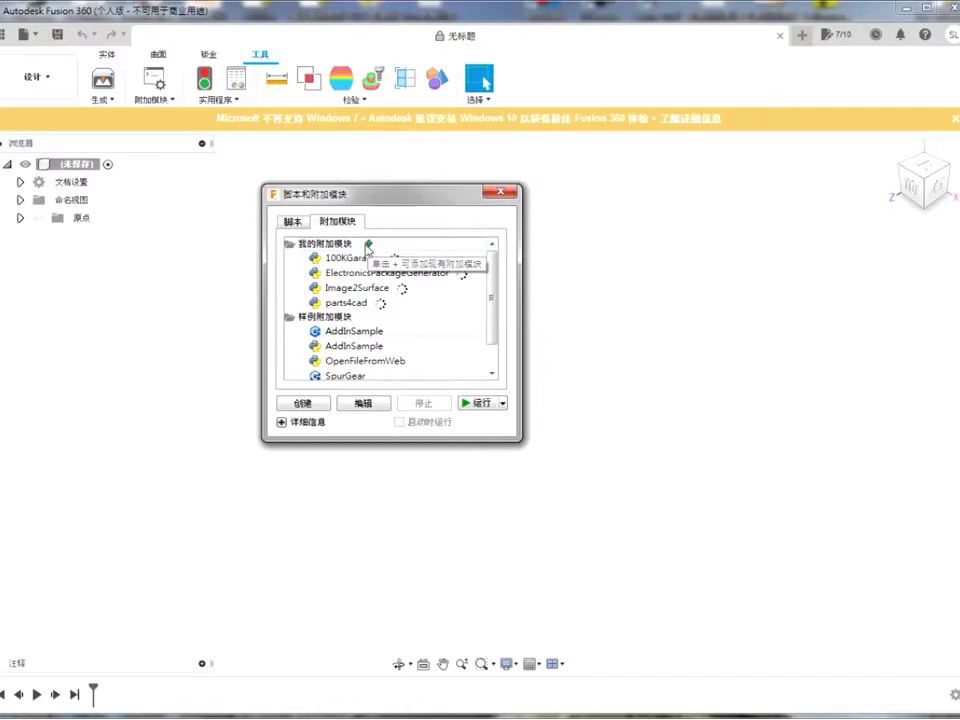
- Add the E:\Dropbox\CNC3018\Image2Surface folder as a new add-in
left_click(369, 245)
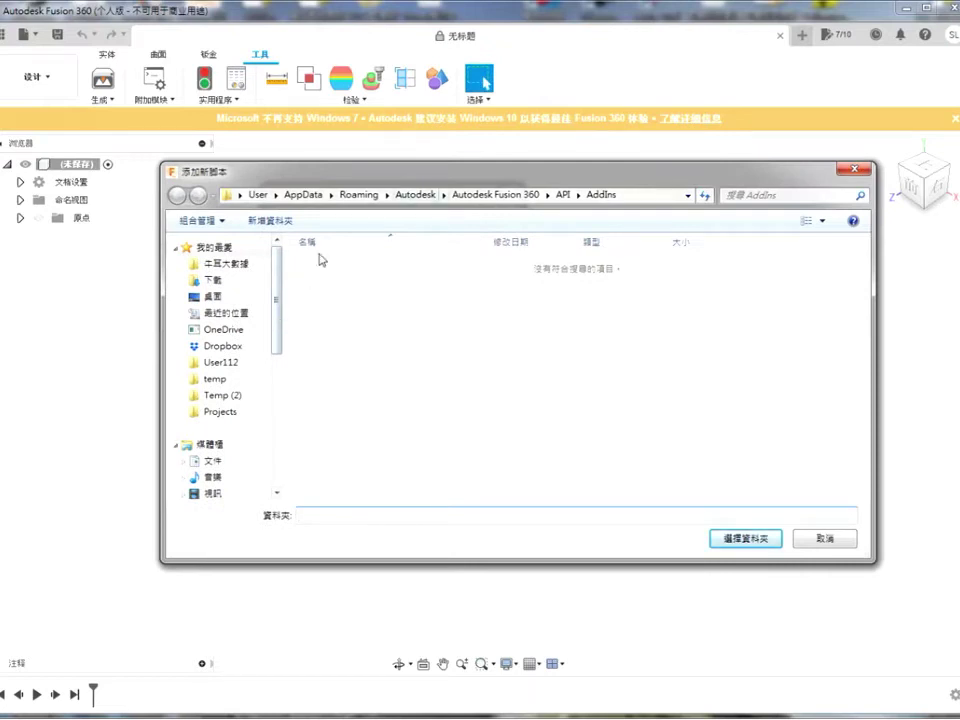
left_click(222, 345)
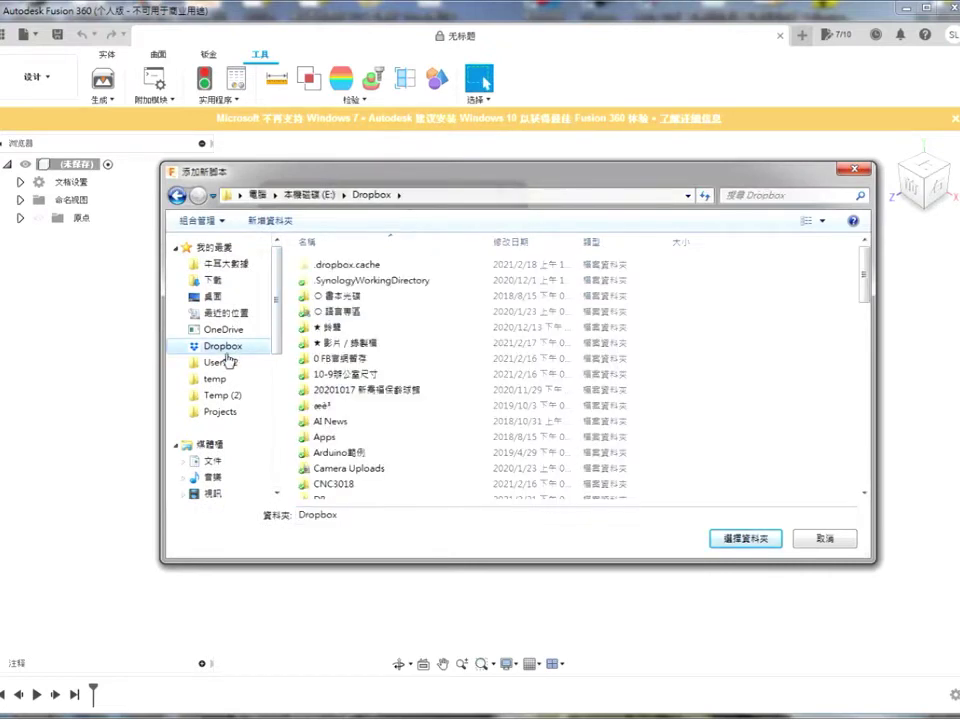
double_click(350, 485)
double_click(360, 296)
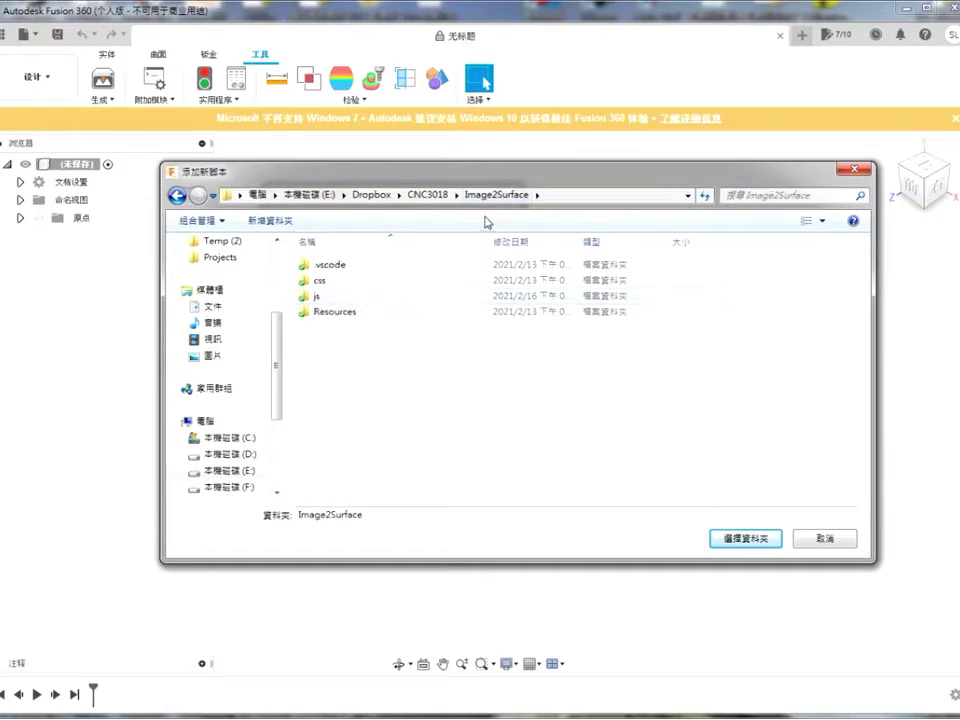
left_click(747, 540)
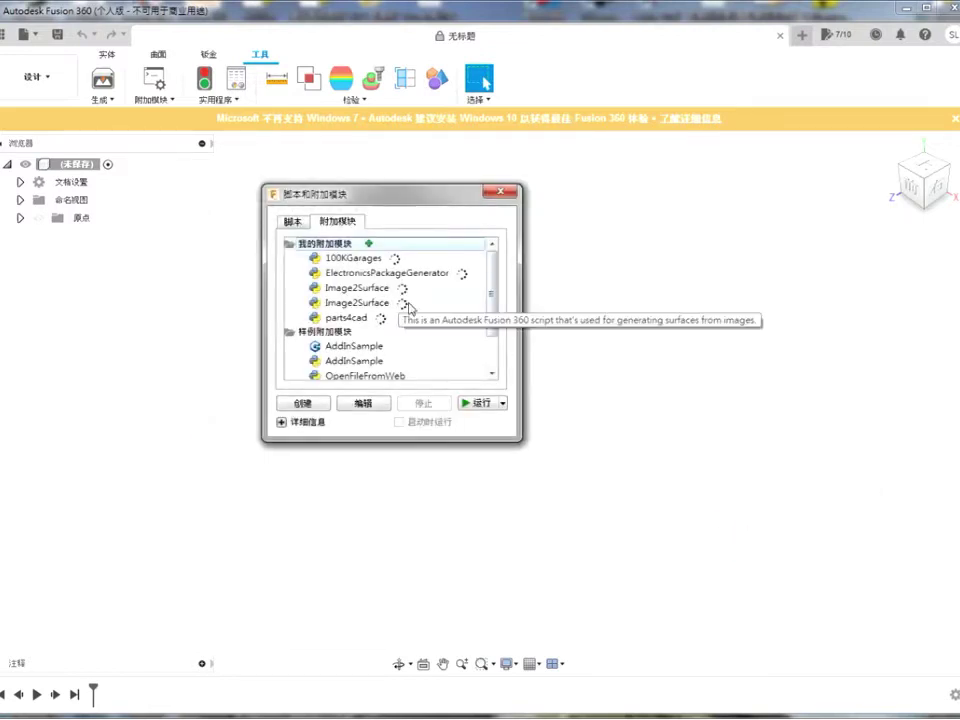
- Set the new Image2Surface add-in to Run on Startup and close the manager
left_click(417, 304)
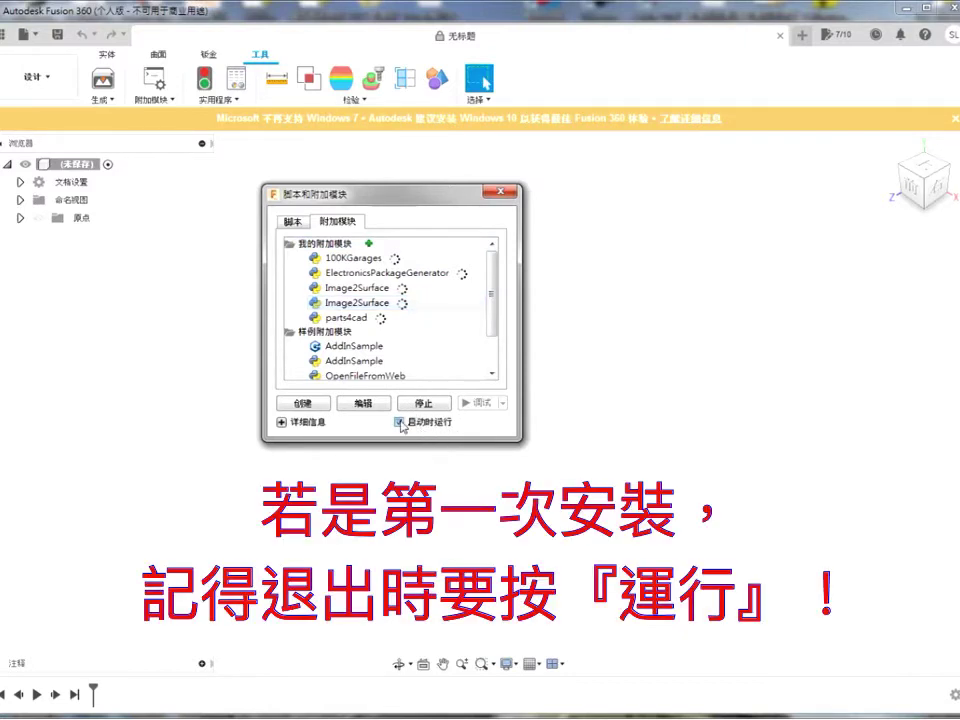
left_click(399, 422)
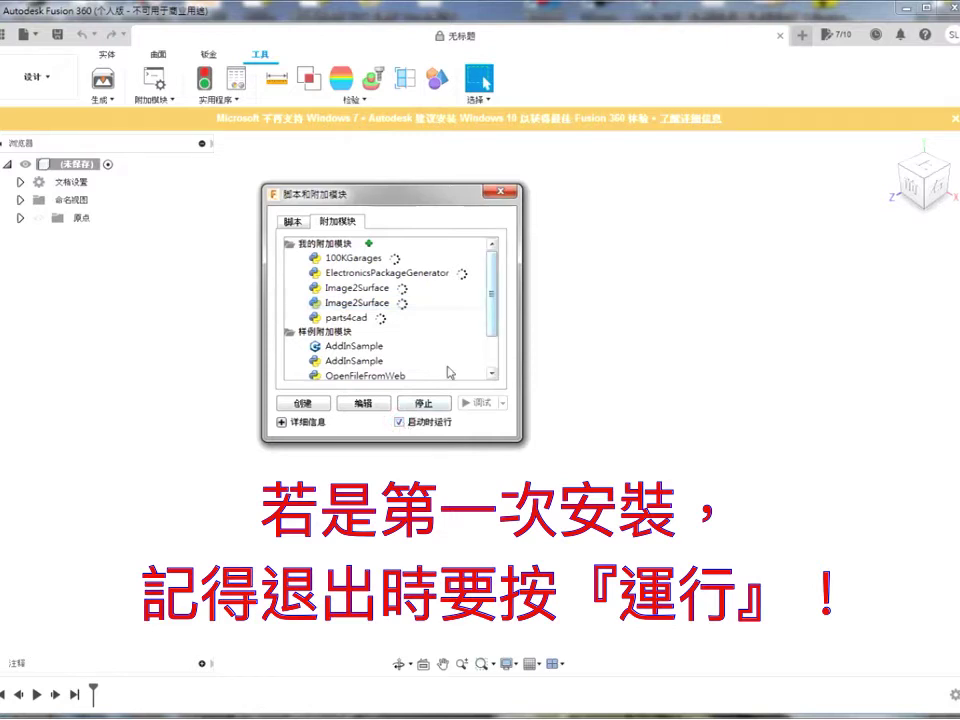
left_click(490, 197)
left_click(168, 100)
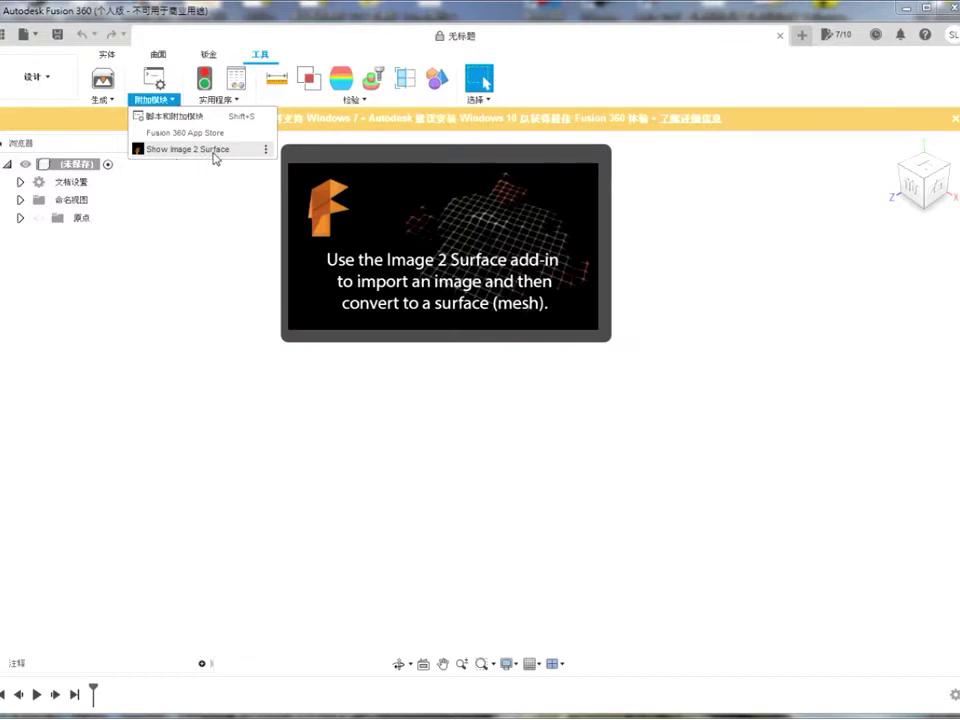
- Launch Show Image 2 Surface, opening its palette with Pixels to Skip 5, Stepover 1 mm, Max Height 5
left_click(214, 156)
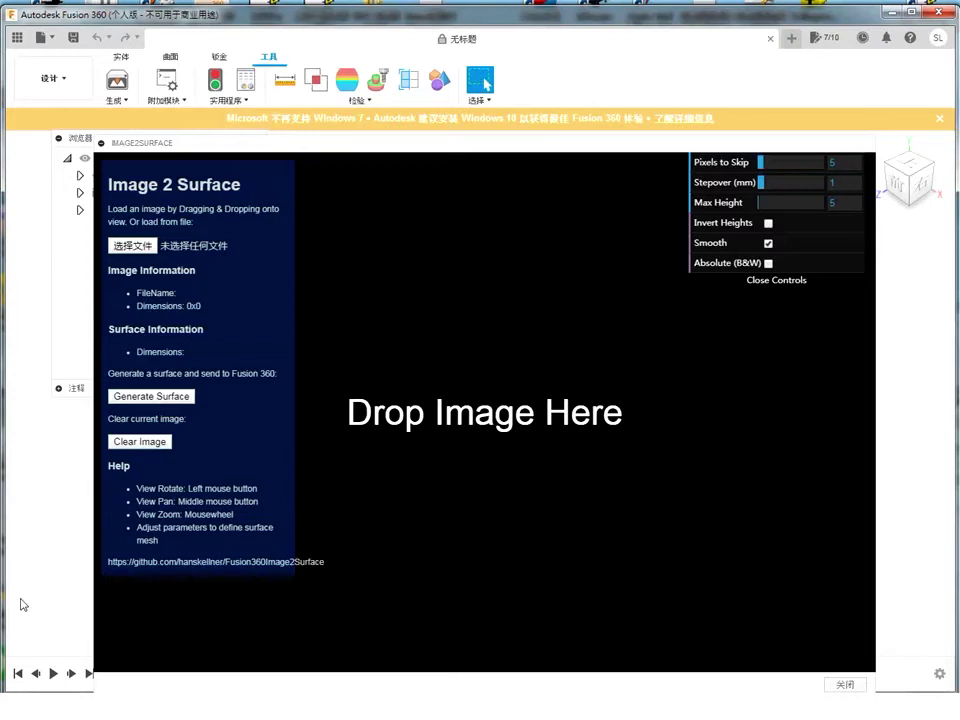
- Search Google in Chrome for 灰階圖 虎
key("alt+Tab")
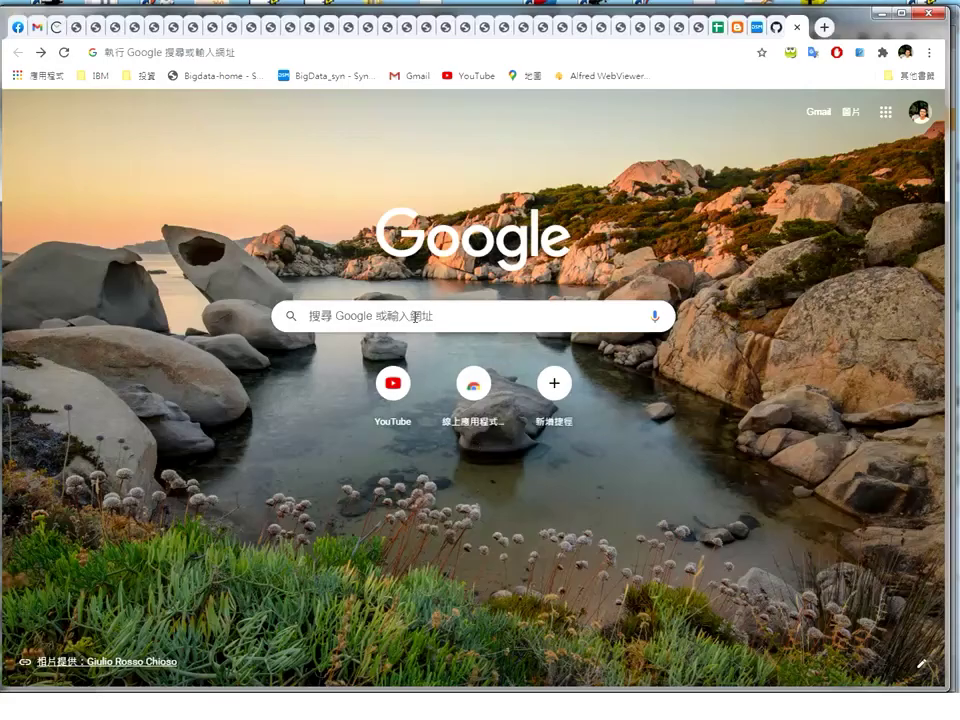
left_click(415, 316)
type("_")
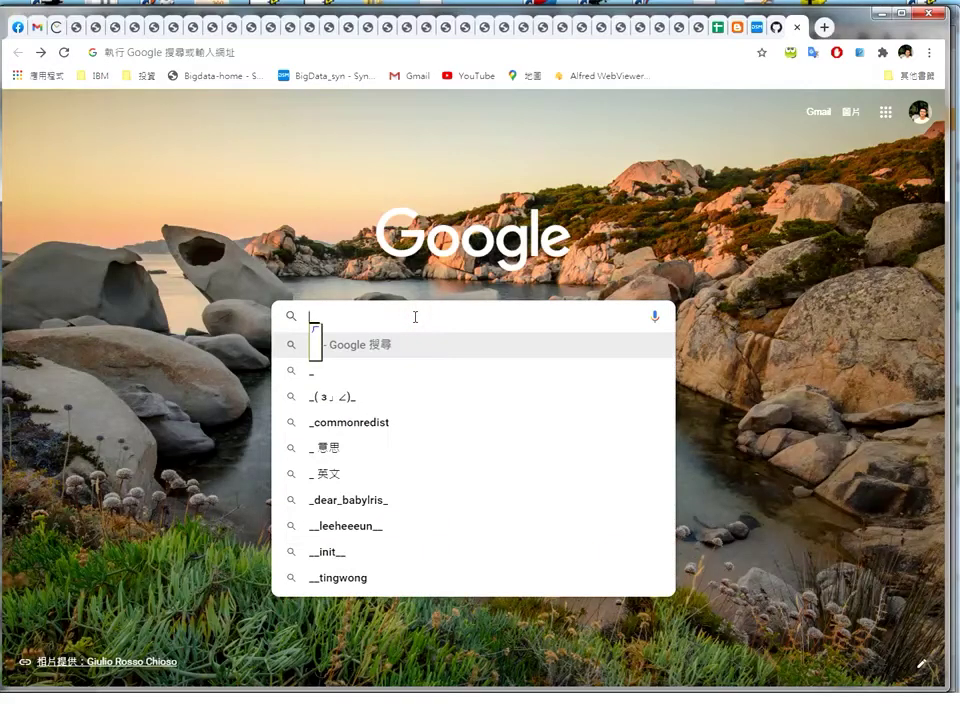
type("灰階")
key("Return")
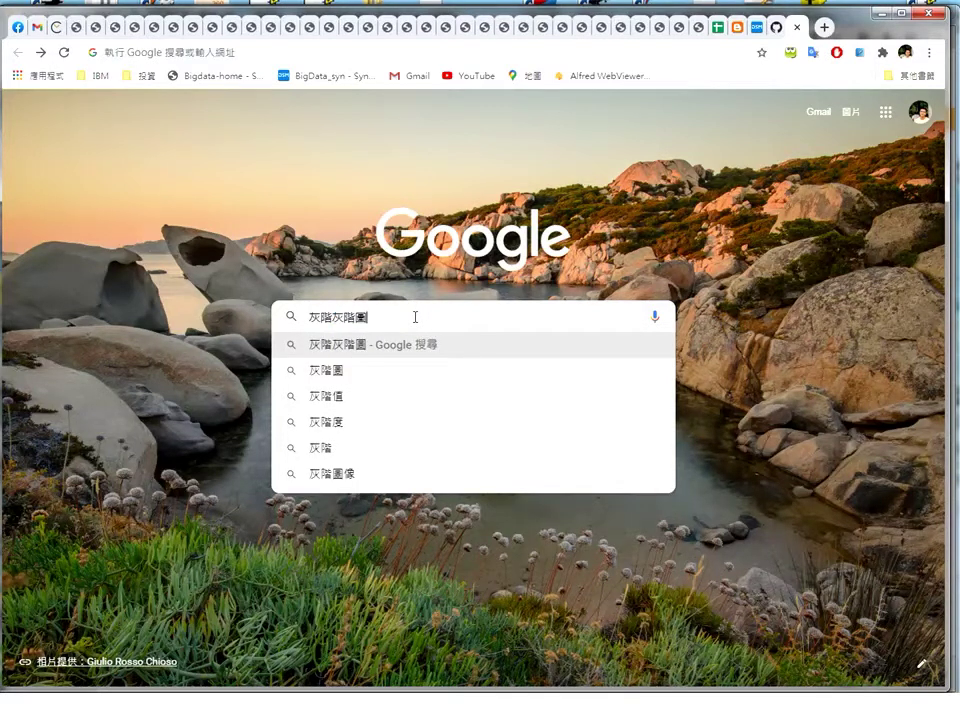
key("BackSpace")
key("BackSpace")
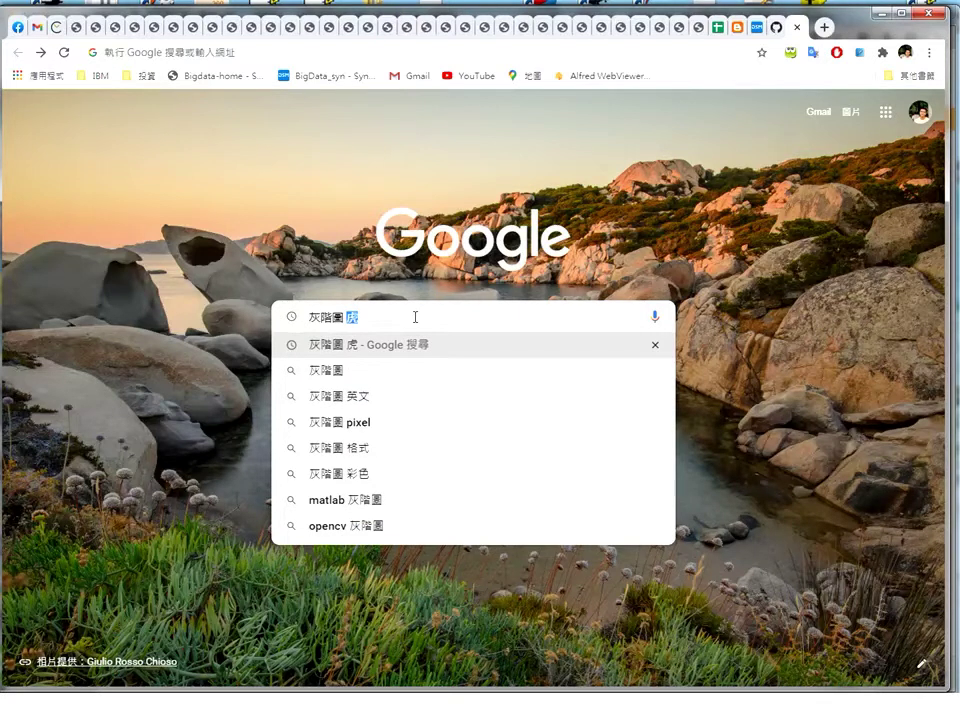
key("Right")
key("Return")
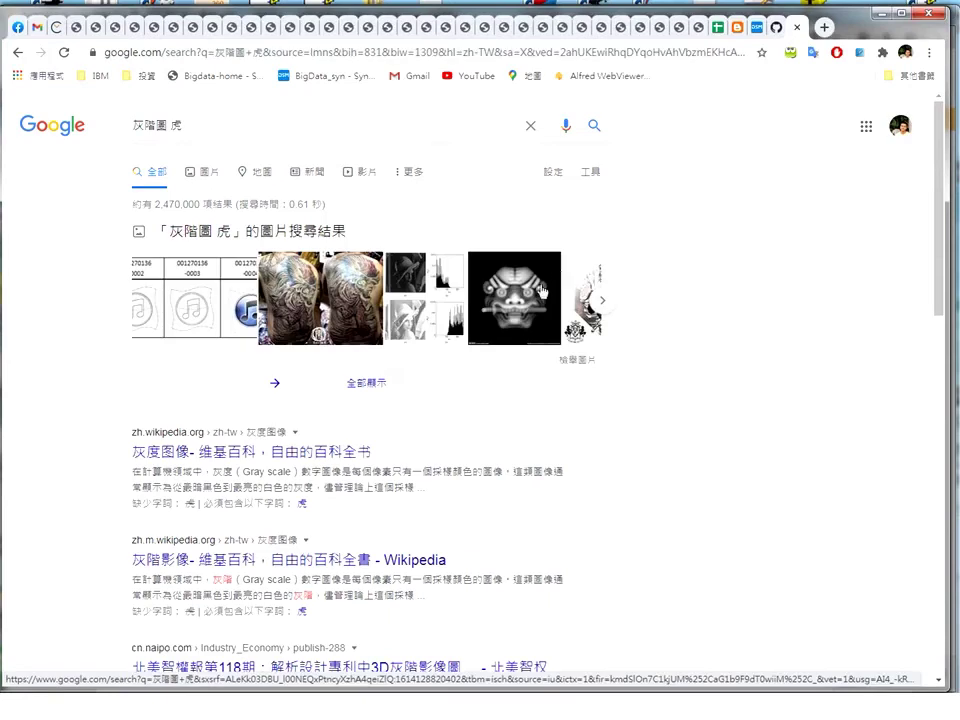
- Browse the image results and preview the white tiger relief picture
left_click(541, 290)
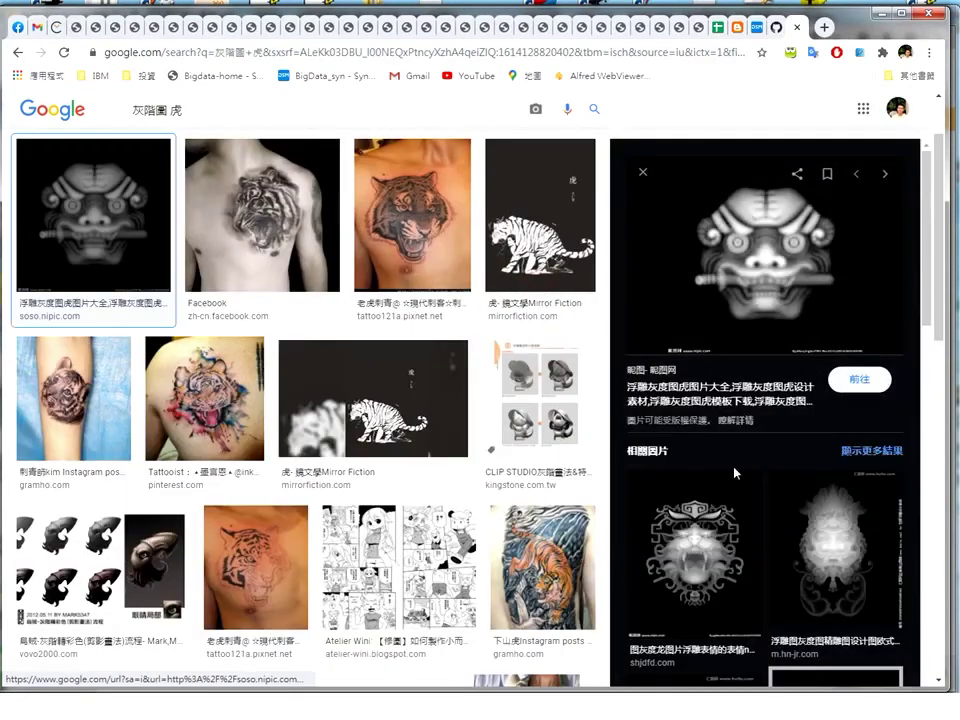
scroll(798, 557, "down", 3)
scroll(798, 557, "down", 1)
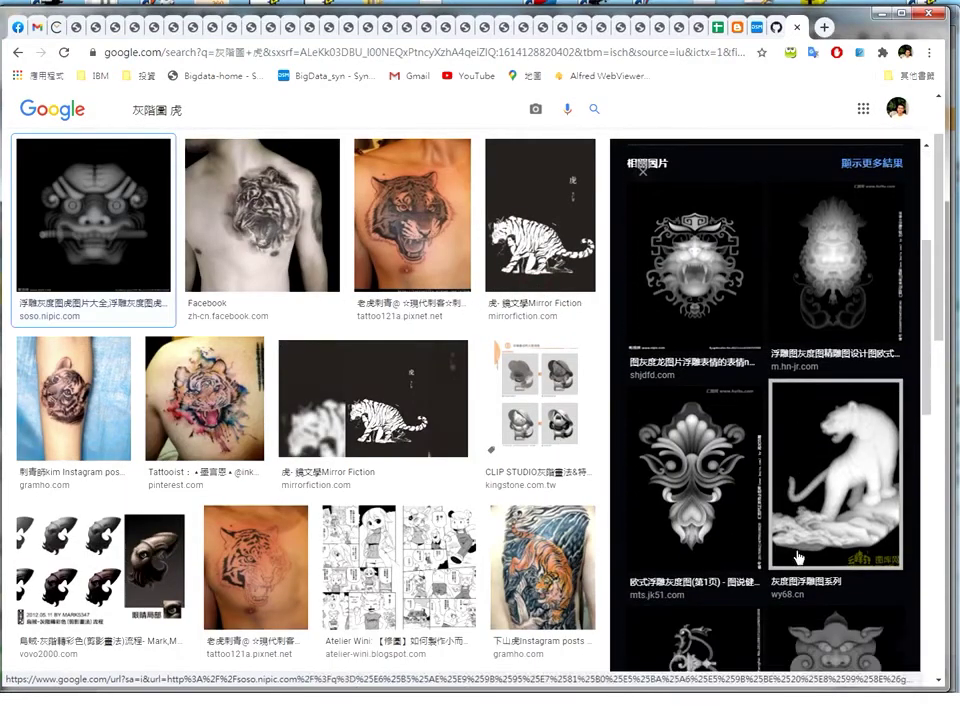
left_click(785, 513)
scroll(780, 465, "down", 2)
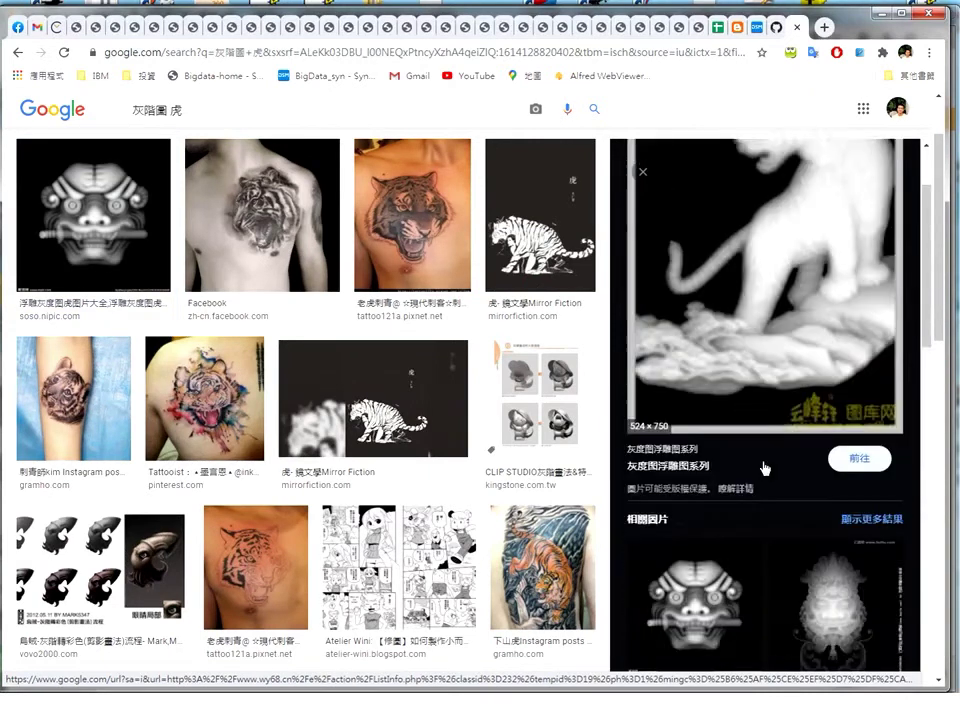
scroll(765, 465, "down", 3)
scroll(765, 465, "down", 1)
scroll(765, 467, "down", 2)
scroll(763, 467, "down", 3)
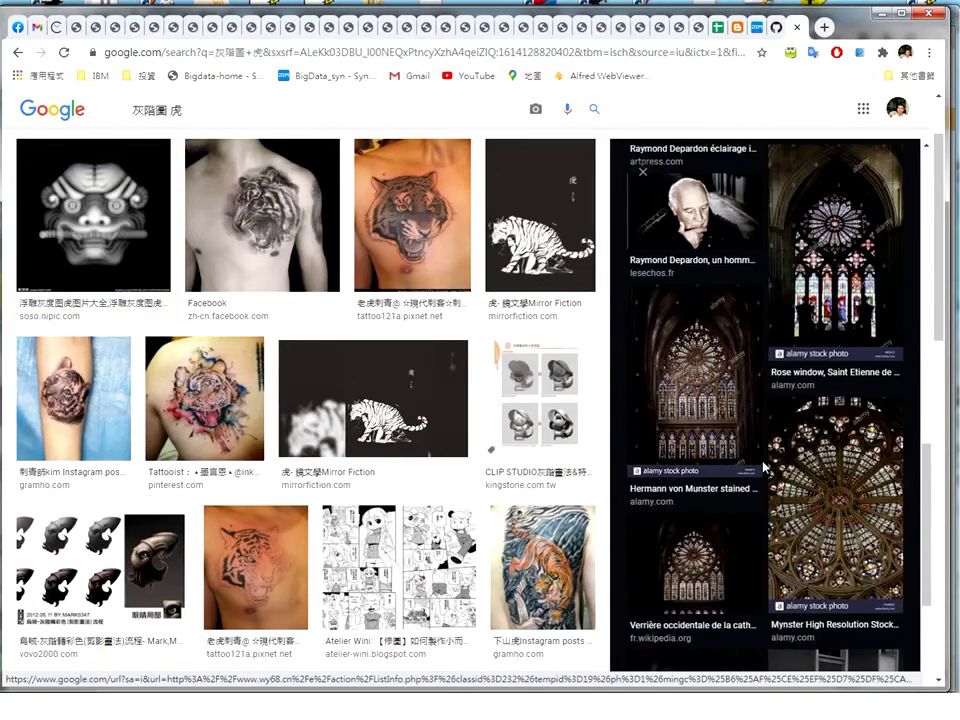
scroll(763, 467, "down", 3)
scroll(763, 467, "down", 5)
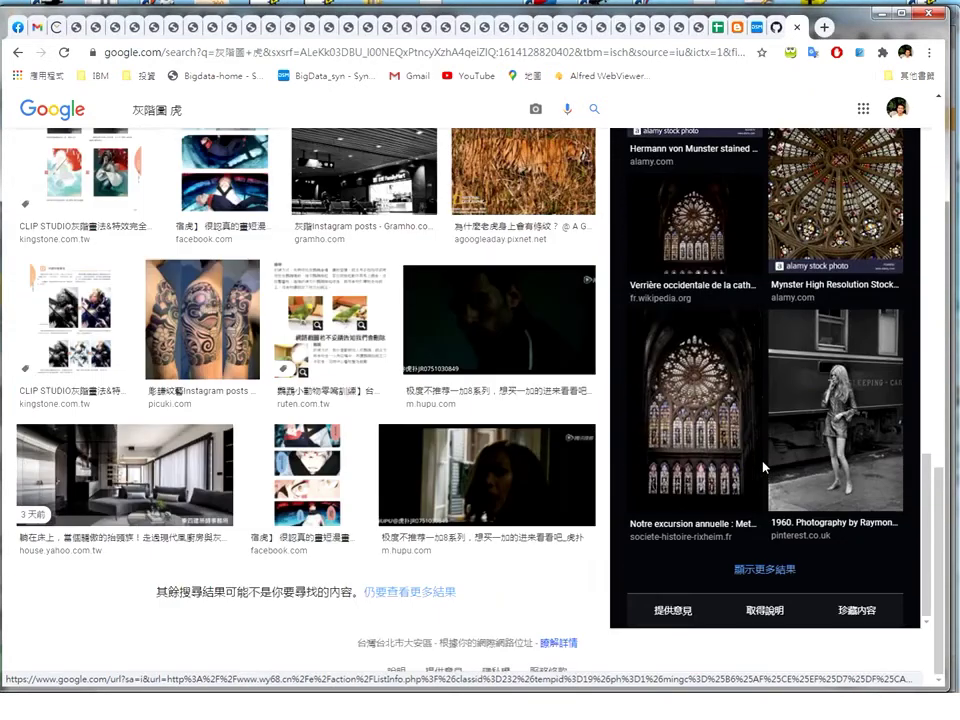
- Show more similar reliefs, enlarge the crouching tiger image and bring up its save menu
left_click(766, 569)
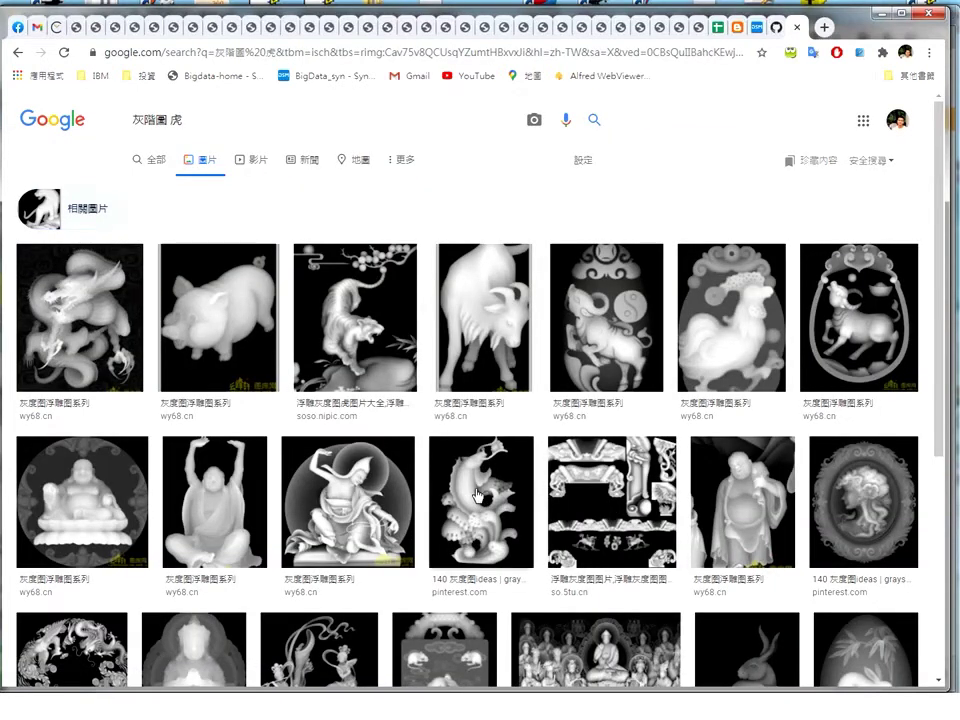
left_click(375, 410)
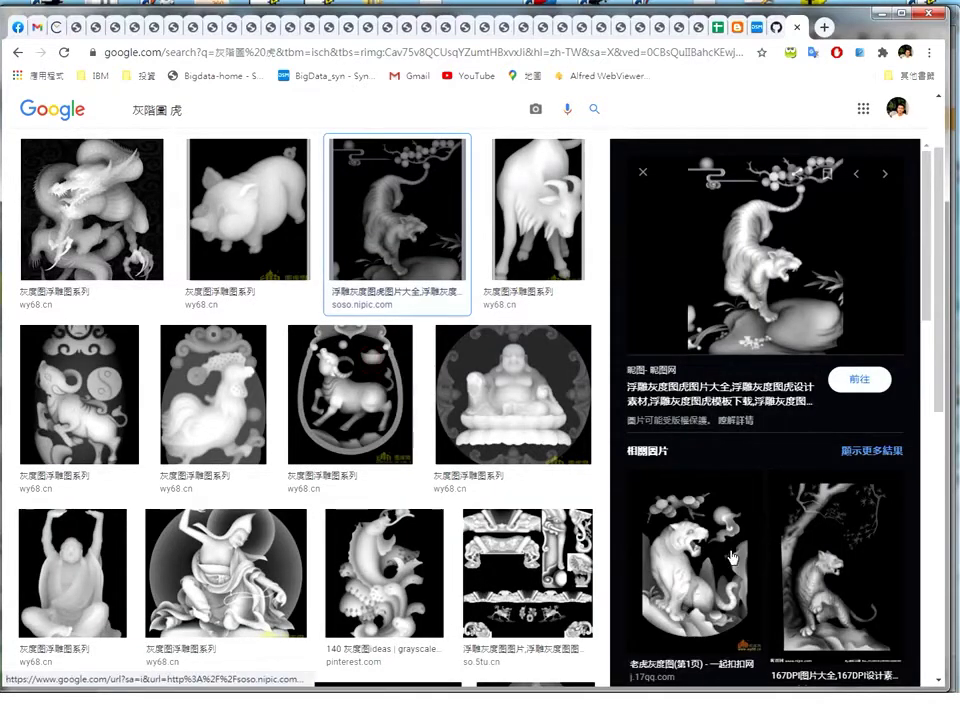
scroll(739, 457, "down", 3)
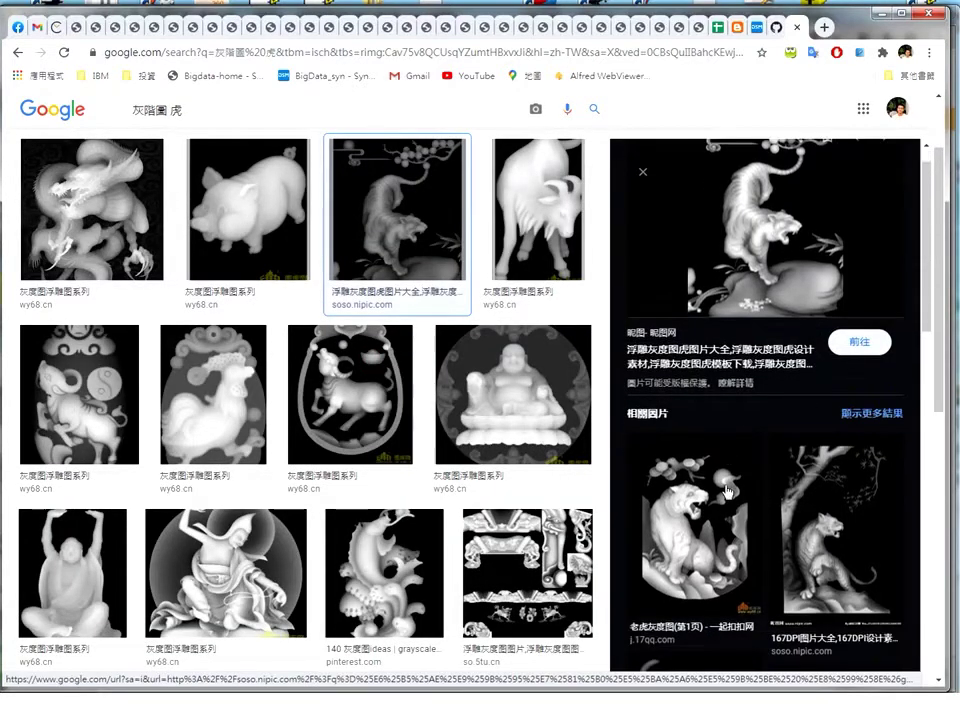
scroll(727, 492, "down", 2)
left_click(720, 476)
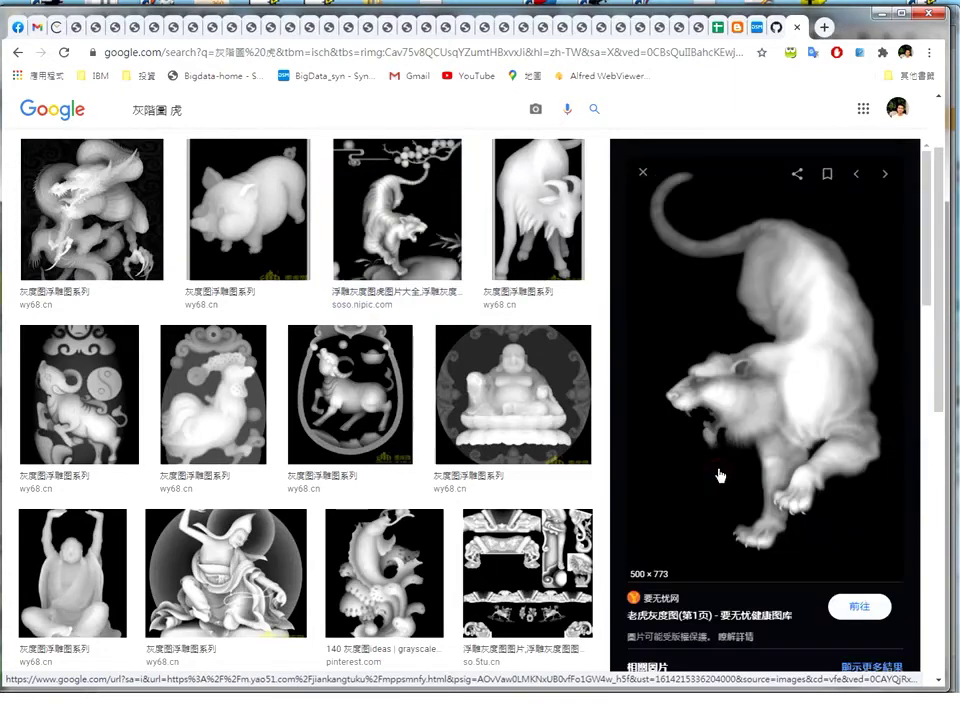
right_click(773, 400)
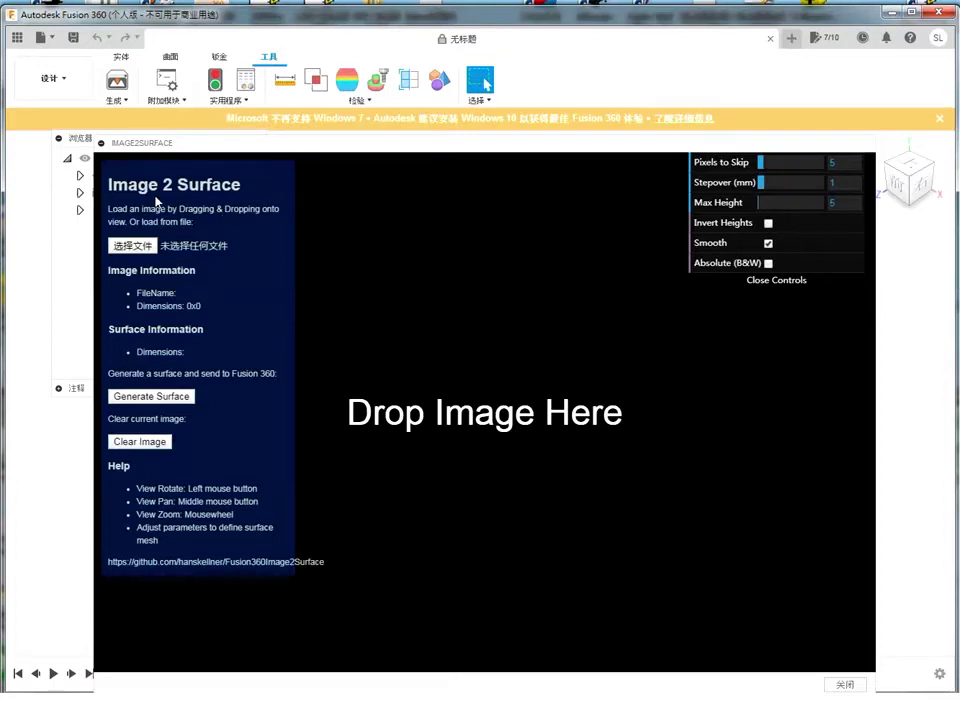
- Load lop4q6ow_s.jpg from E:\Dropbox\CNC3018\灰階圖片 into Image 2 Surface
left_click(131, 245)
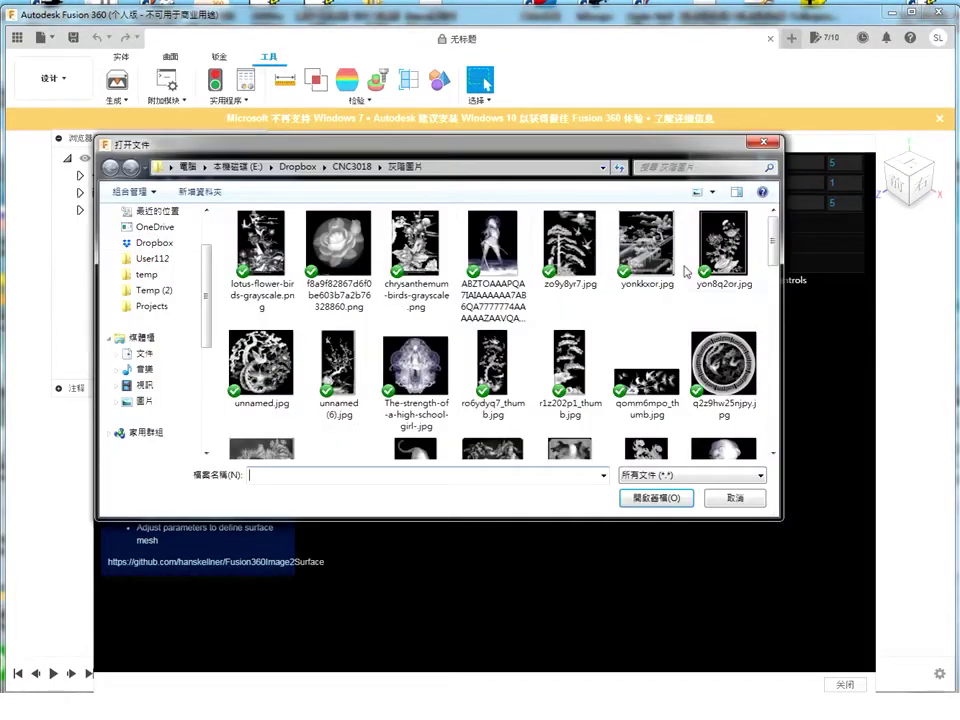
scroll(600, 230, "down", 1)
scroll(772, 250, "down", 1)
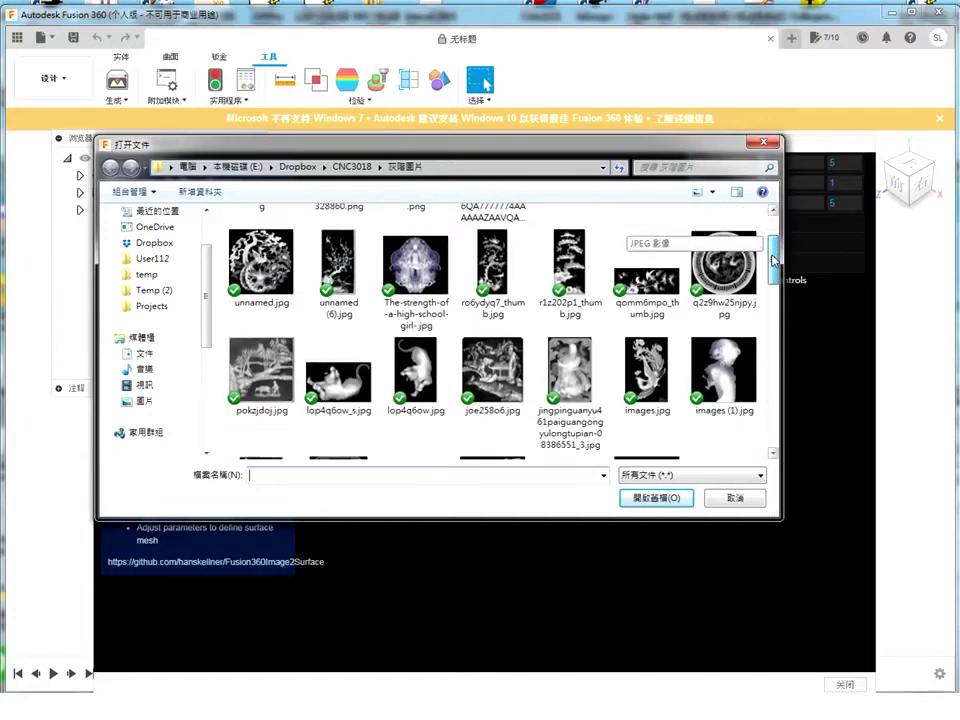
left_click(325, 385)
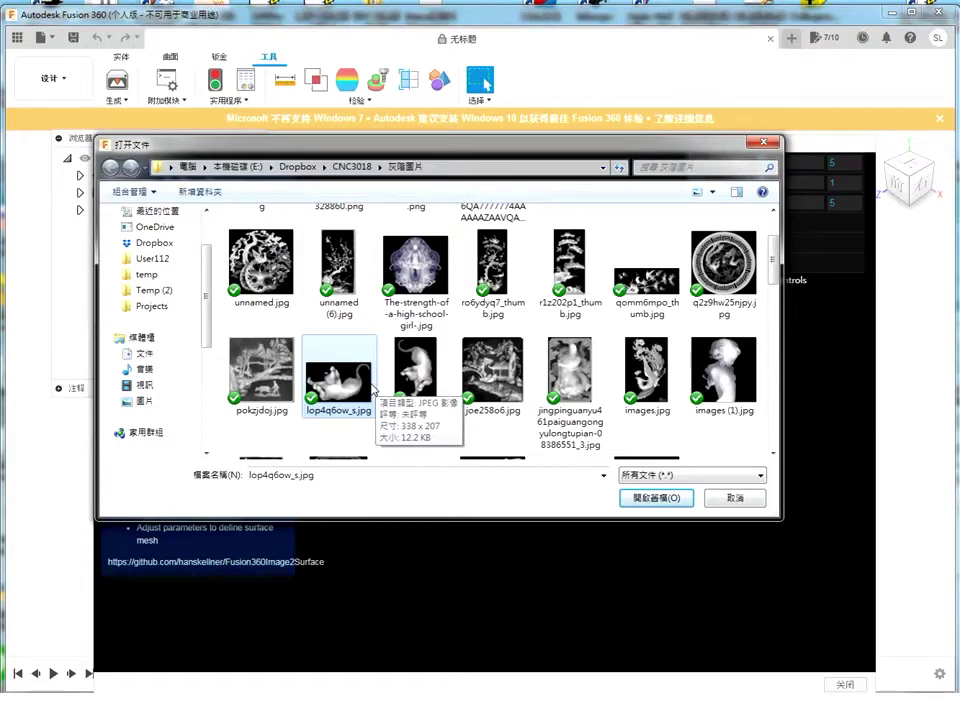
left_click(652, 498)
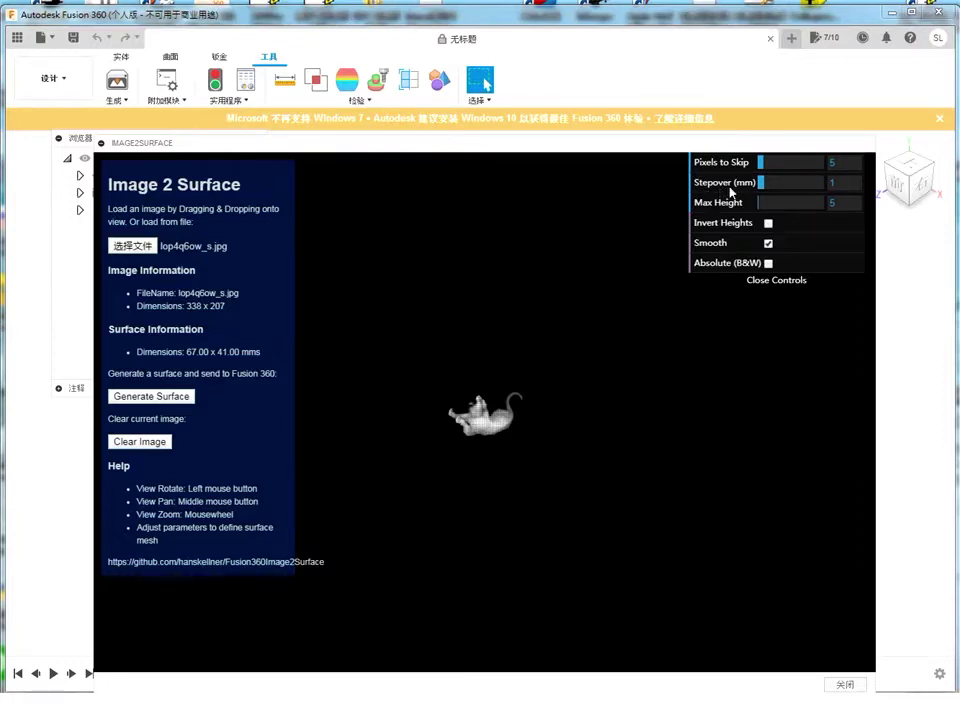
- Change Stepover to 1.3 mm so the preview grows to 87.10 x 53.30 mm
left_click(841, 163)
left_click(850, 186)
type(".3")
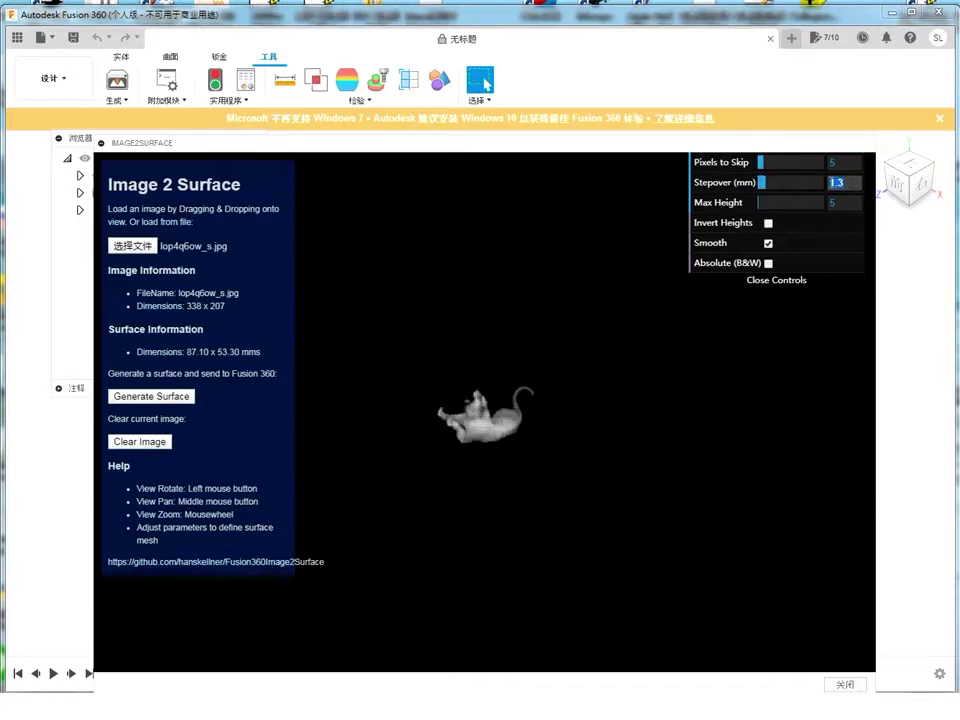
double_click(841, 204)
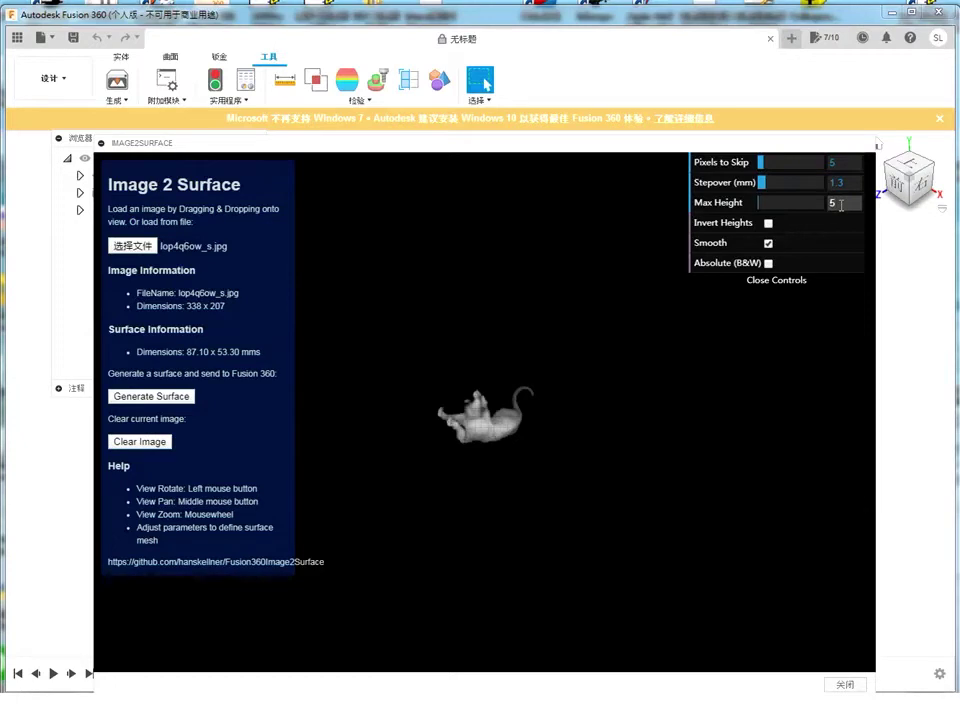
left_click(528, 438)
scroll(528, 438, "up", 1)
scroll(528, 438, "up", 1)
scroll(528, 438, "up", 1)
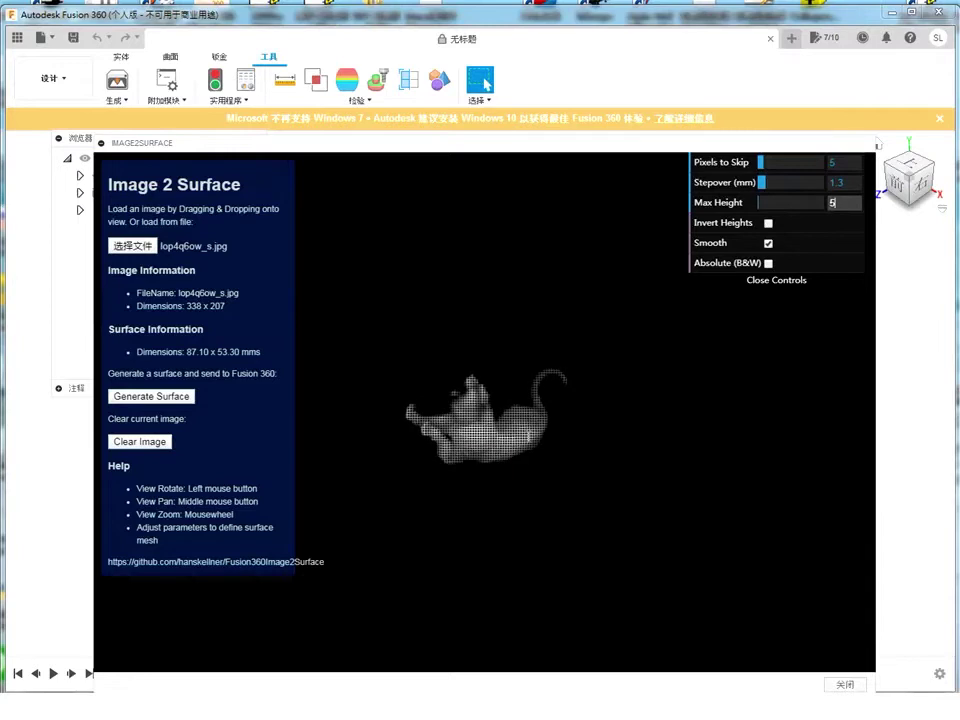
scroll(528, 438, "up", 1)
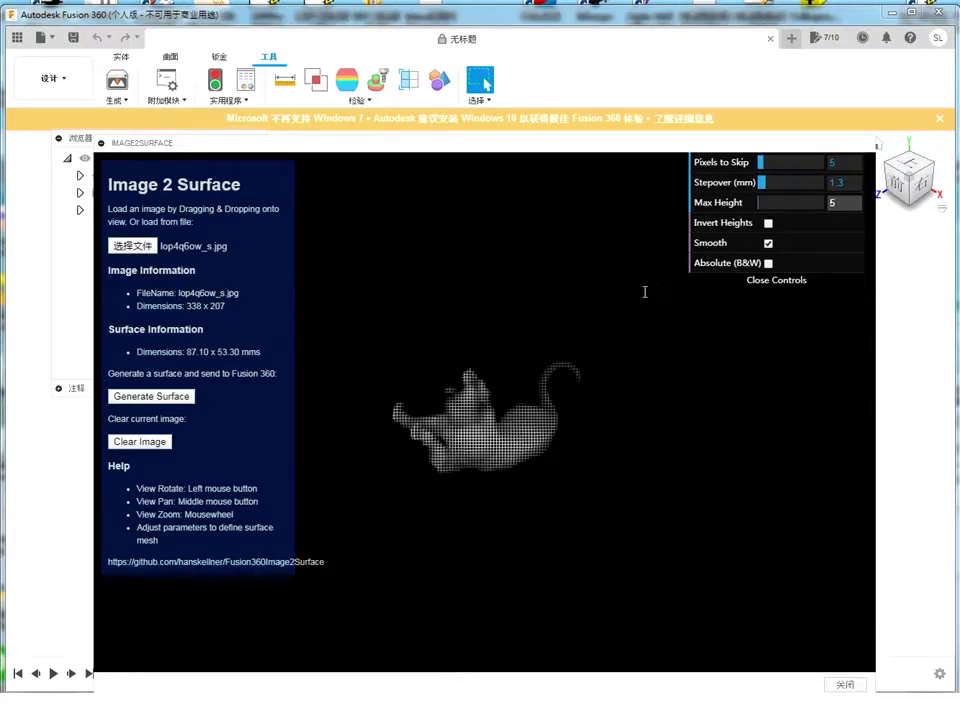
- Enter Pixels to Skip 1 and Stepover 0.6 mm, giving a 202.80 x 124.20 mm surface
left_click_drag(836, 162, 836, 156)
type("1")
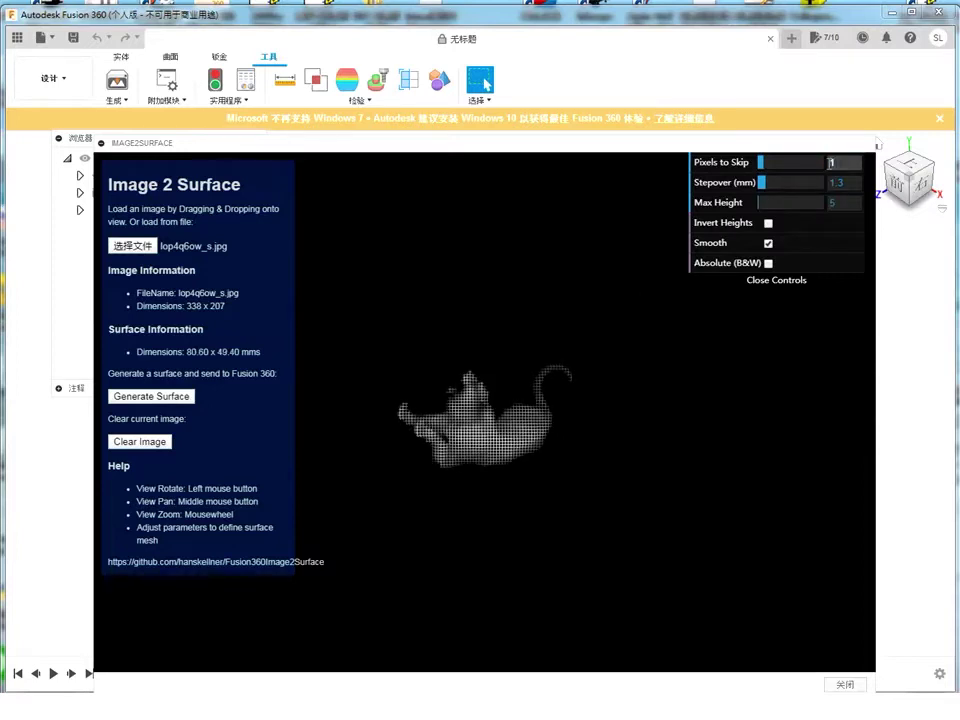
key("BackSpace")
type("1")
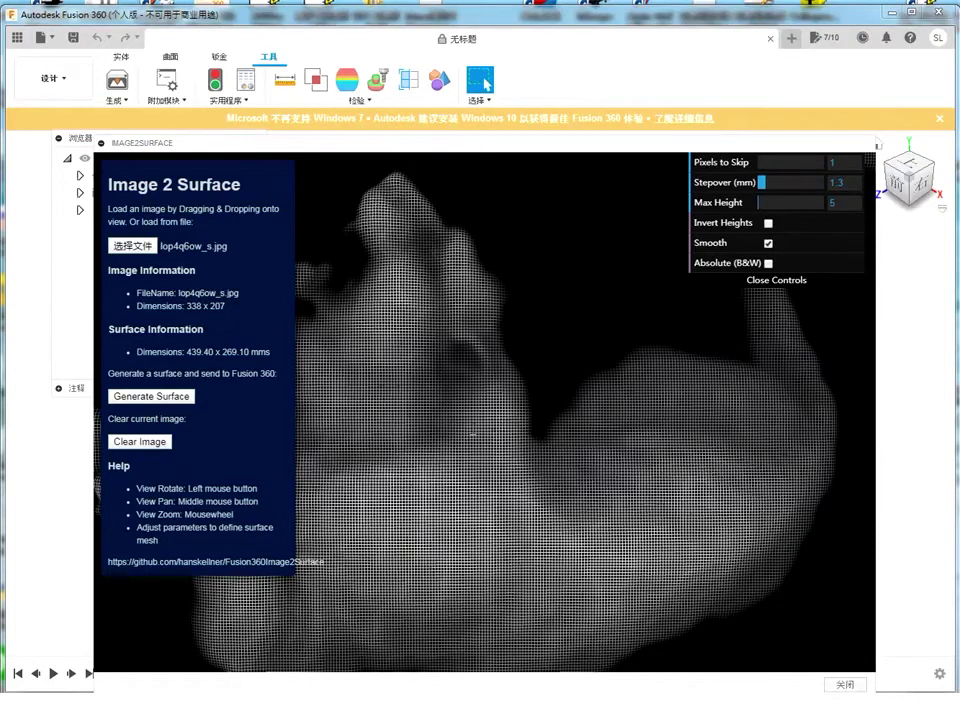
scroll(485, 410, "down", 2)
scroll(485, 410, "down", 2)
scroll(485, 410, "down", 4)
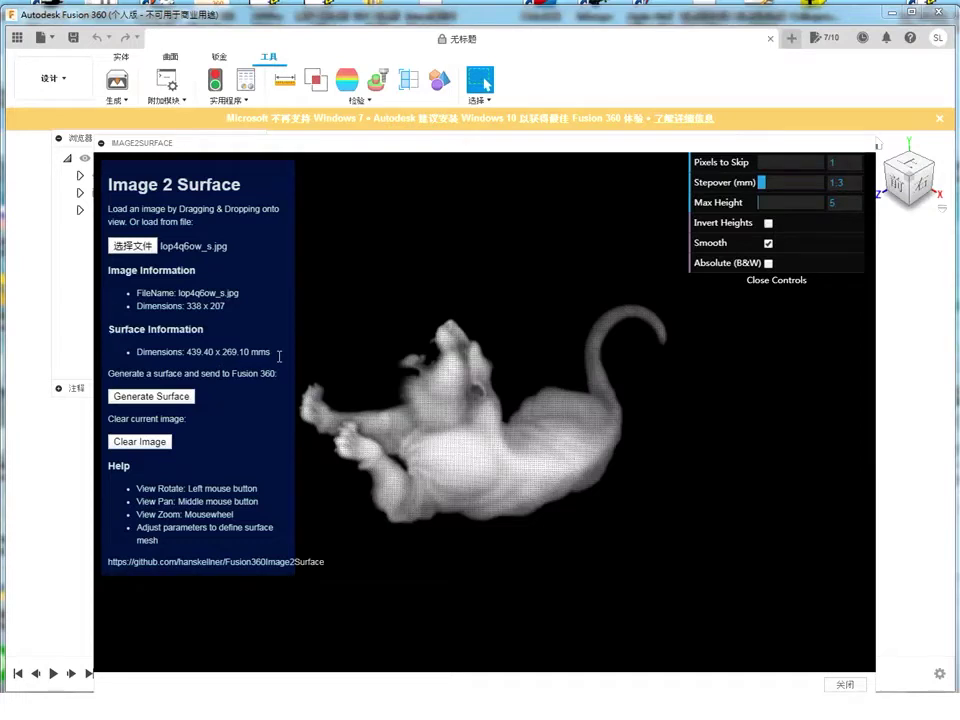
left_click(854, 185)
left_click_drag(854, 185, 826, 183)
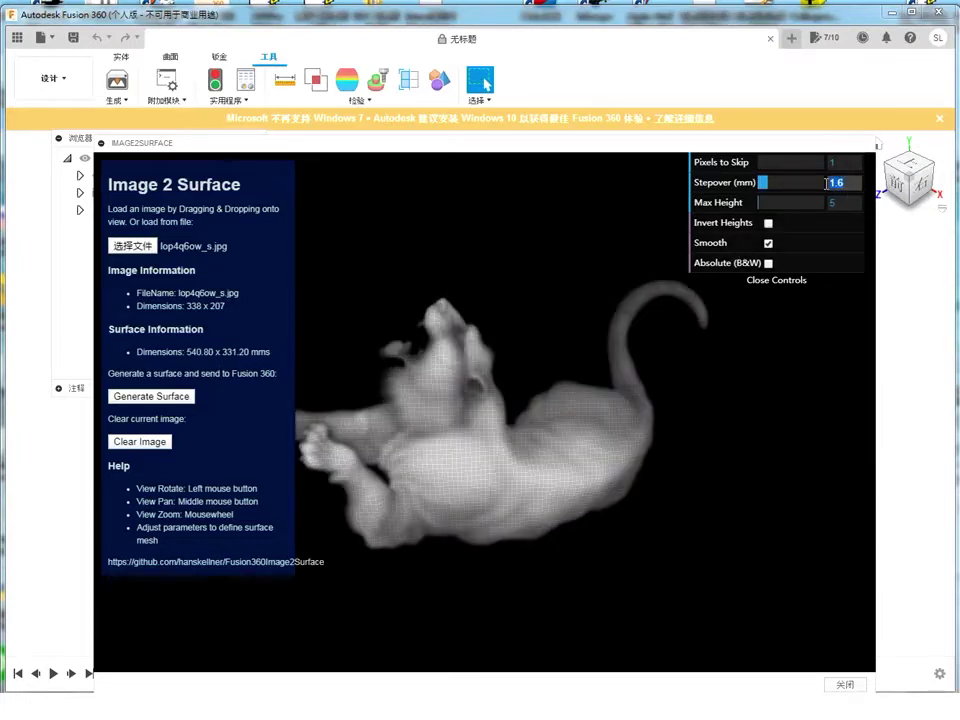
type("0.6")
key("Return")
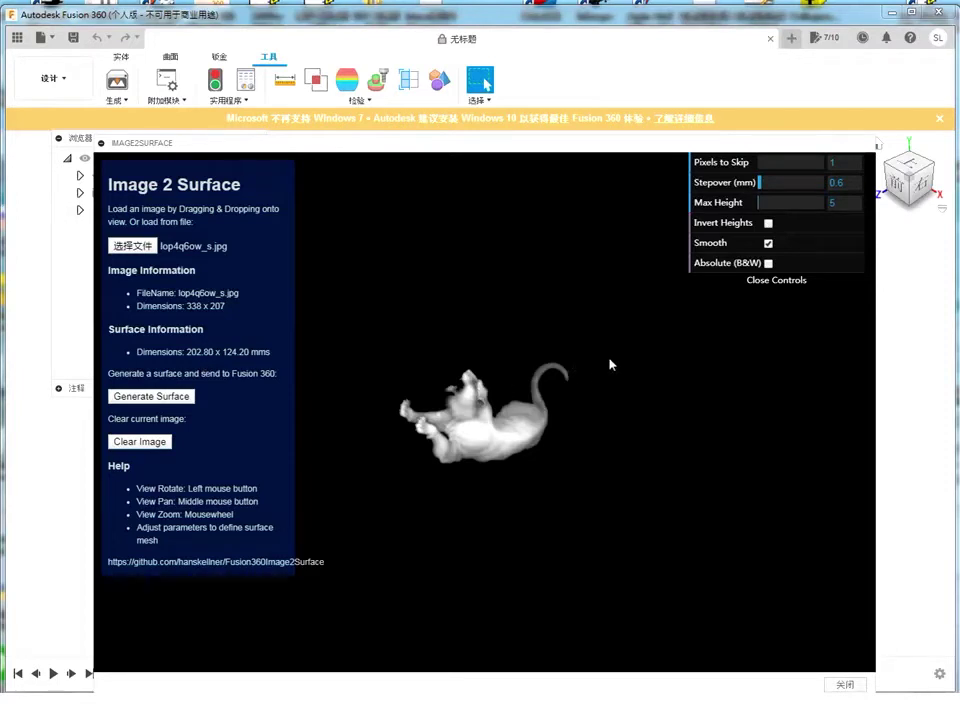
- Adjust the Stepover value and set Pixels to Skip to 1.4
left_click(850, 185)
key("BackSpace")
type("5")
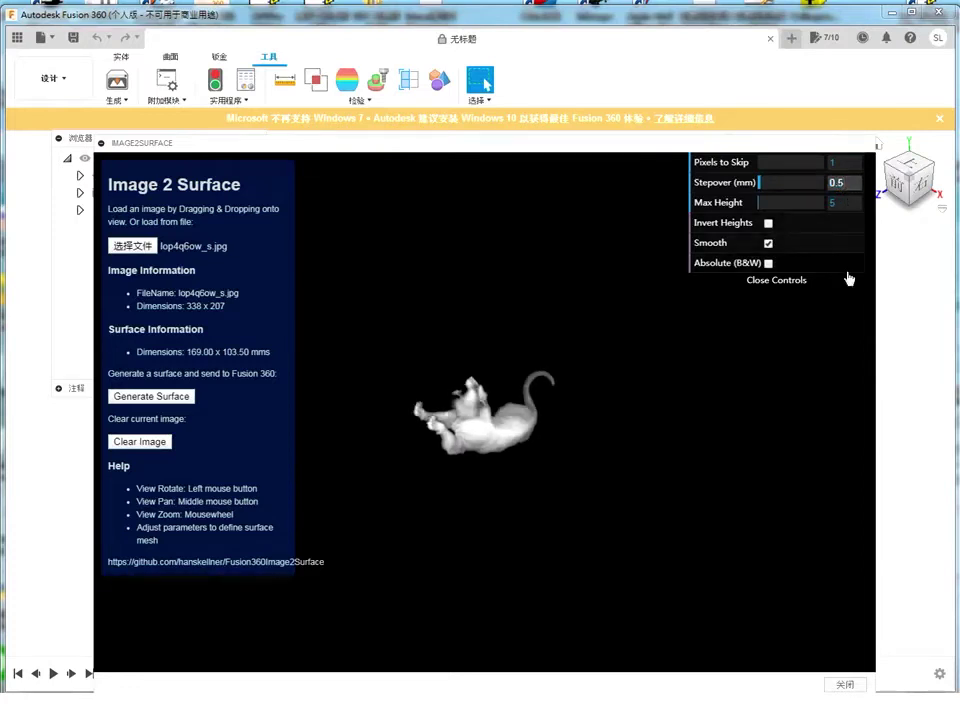
key("BackSpace")
type("8")
left_click(846, 163)
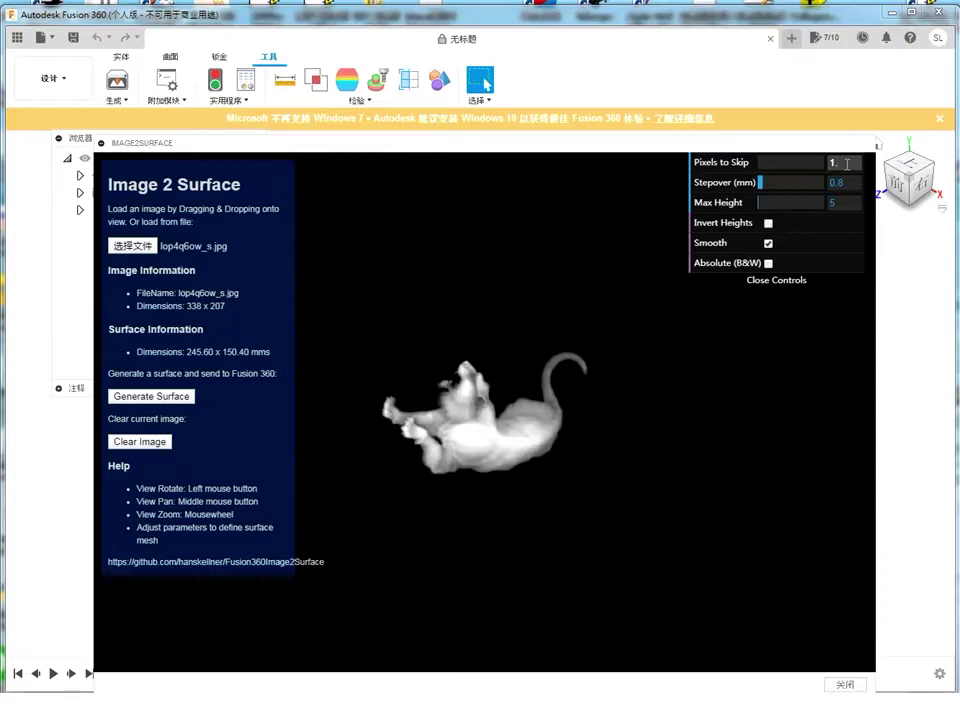
type(".")
key("BackSpace")
type("4")
key("Return")
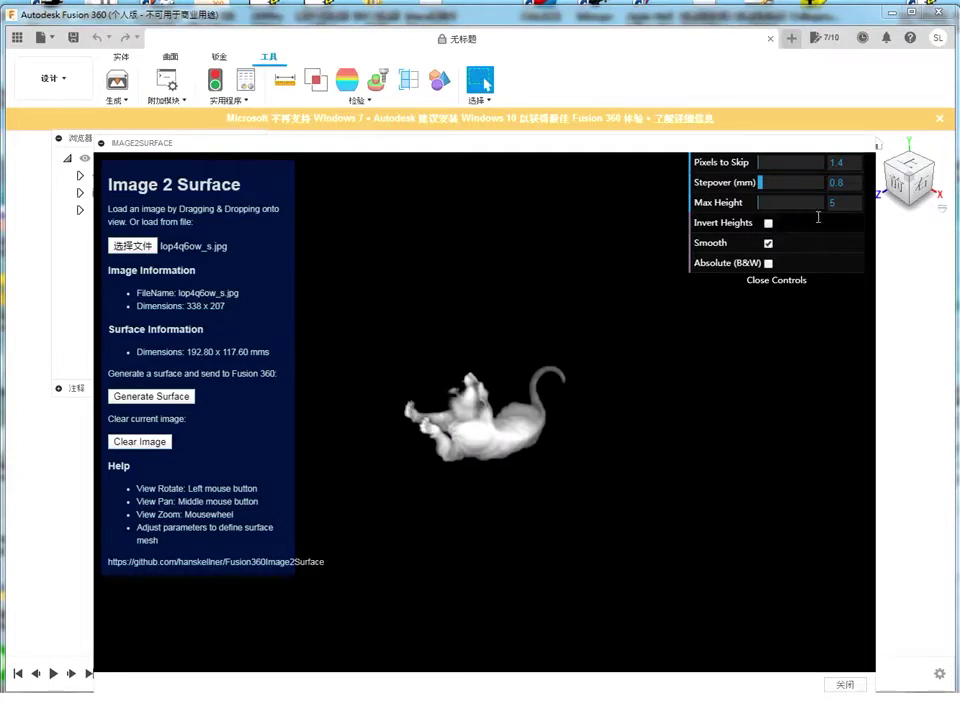
- Set Max Height to 3 and Stepover to 0.3 mm
left_click_drag(835, 202, 800, 202)
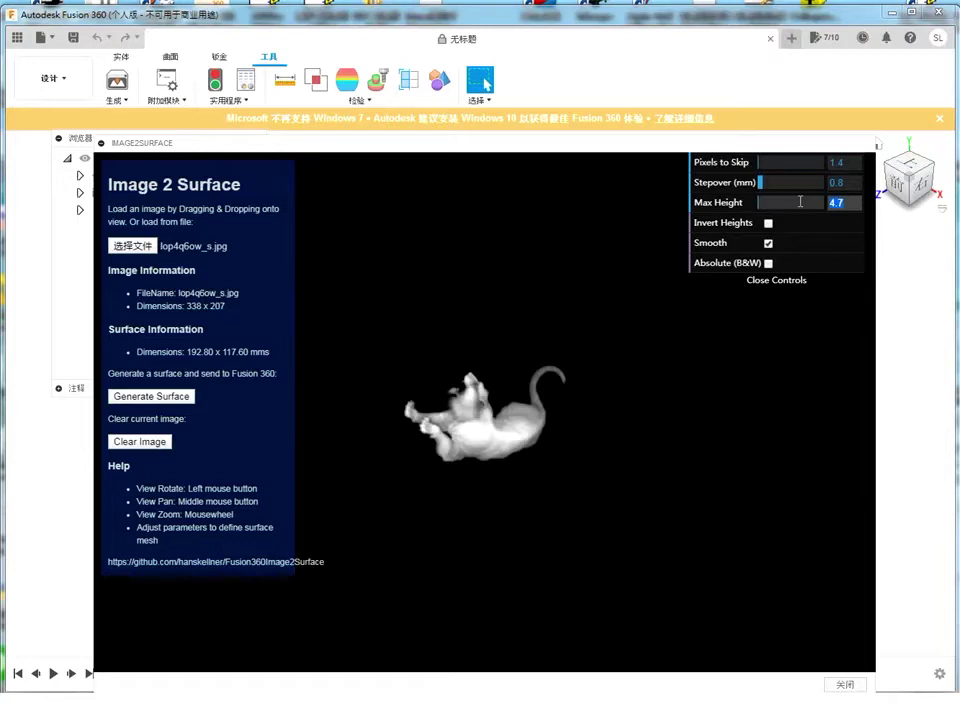
type("3")
key("Return")
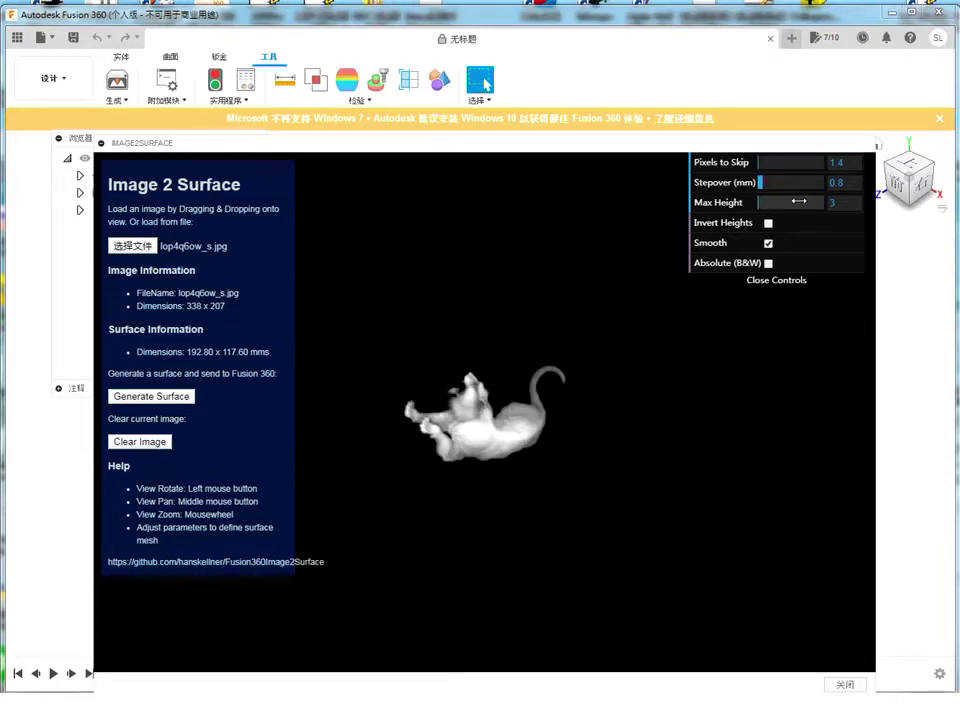
left_click_drag(797, 183, 296, 368)
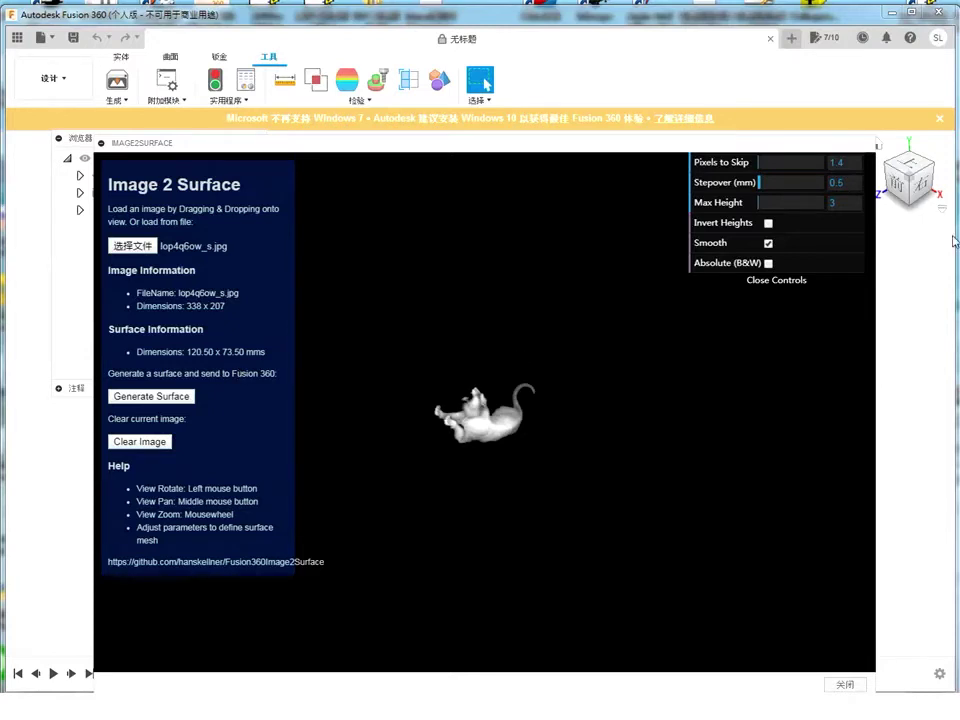
scroll(478, 438, "up", 1)
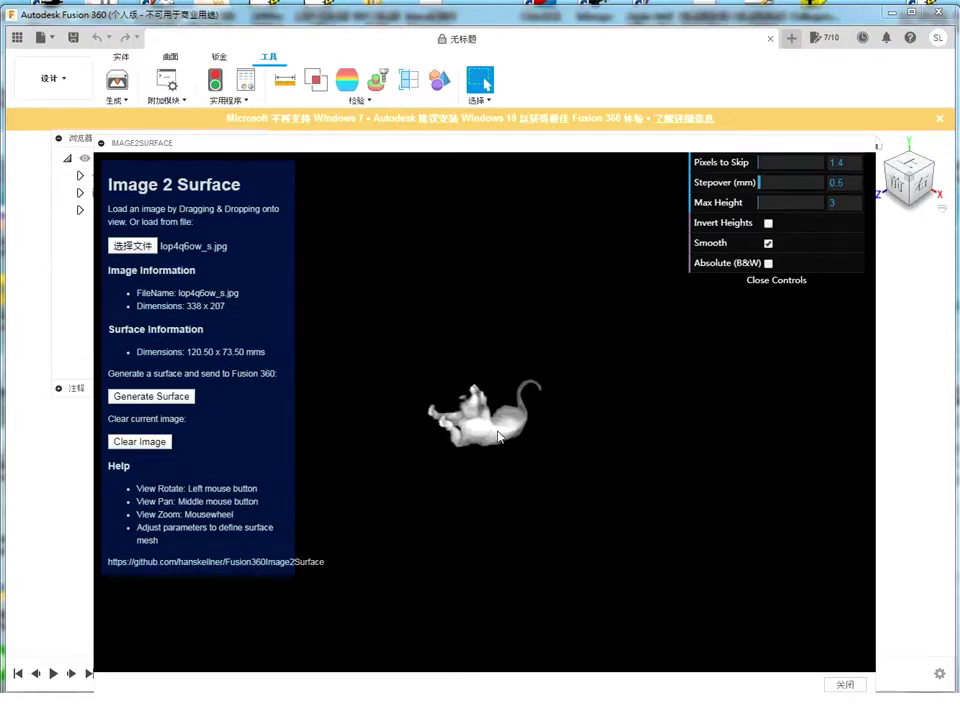
scroll(490, 437, "up", 2)
scroll(497, 435, "up", 1)
scroll(500, 437, "up", 2)
scroll(500, 437, "up", 2)
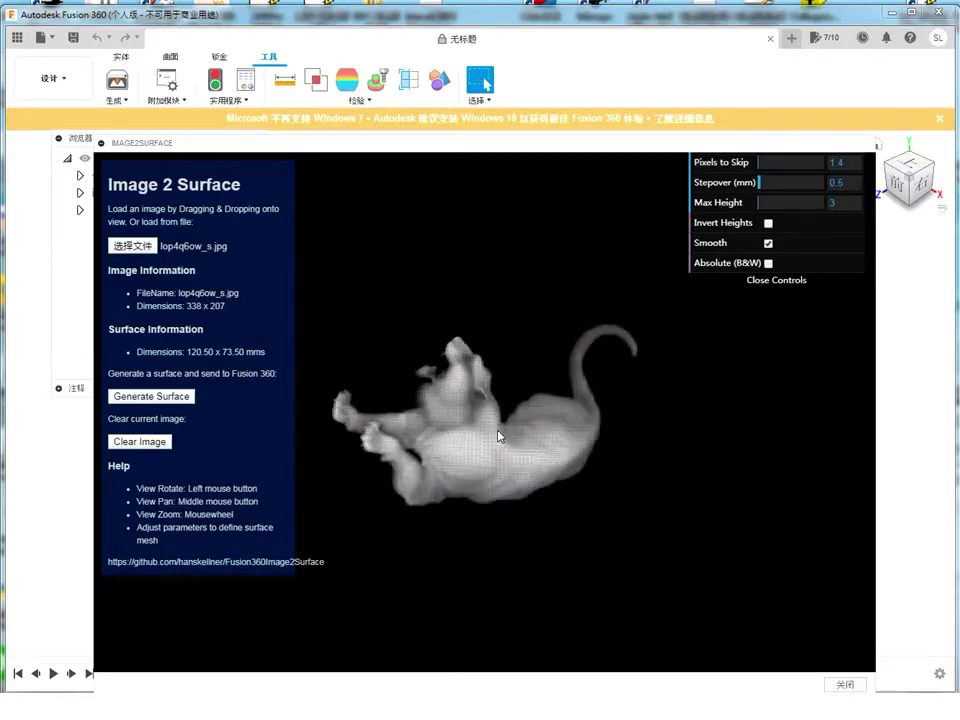
scroll(500, 437, "up", 1)
scroll(500, 437, "up", 1)
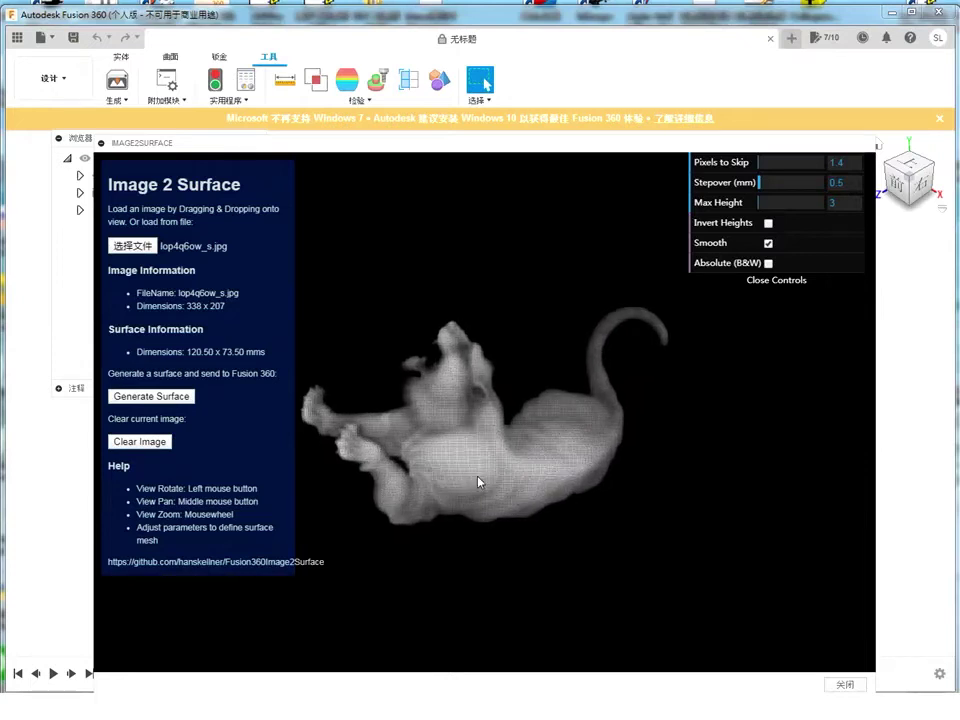
double_click(850, 184)
double_click(838, 186)
type("3")
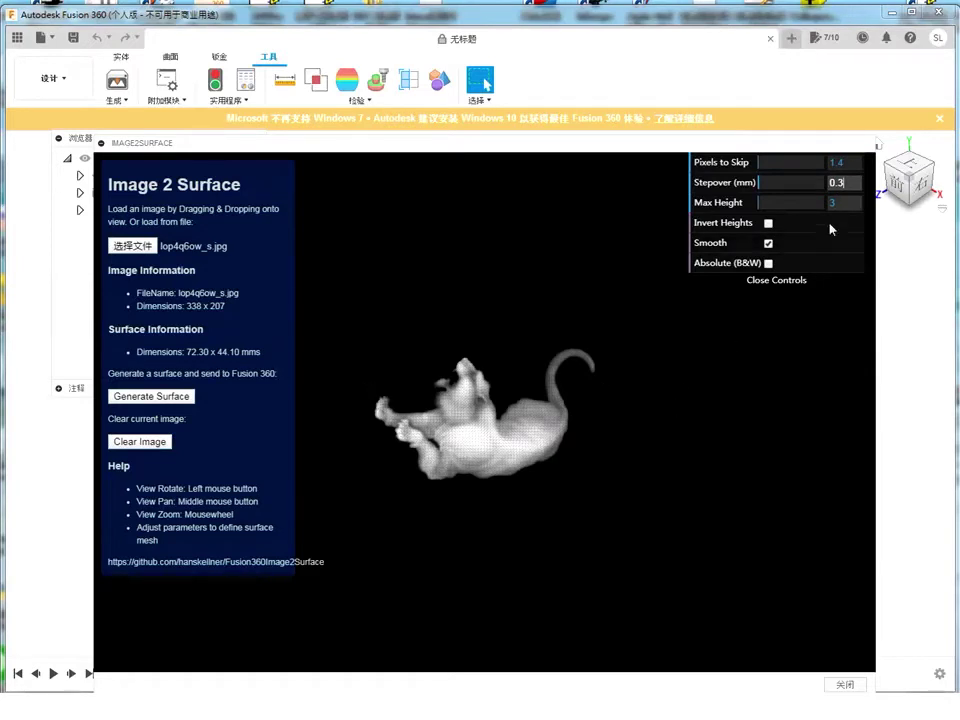
left_click(850, 204)
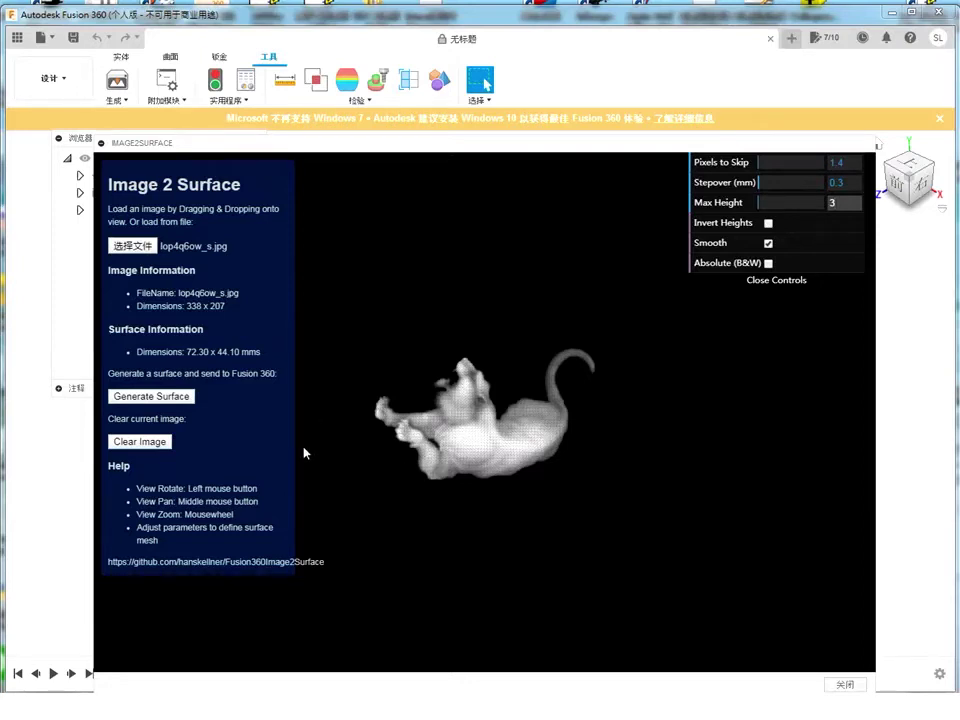
- Generate the cat relief surface into the design and start a Create Form session
left_click(175, 404)
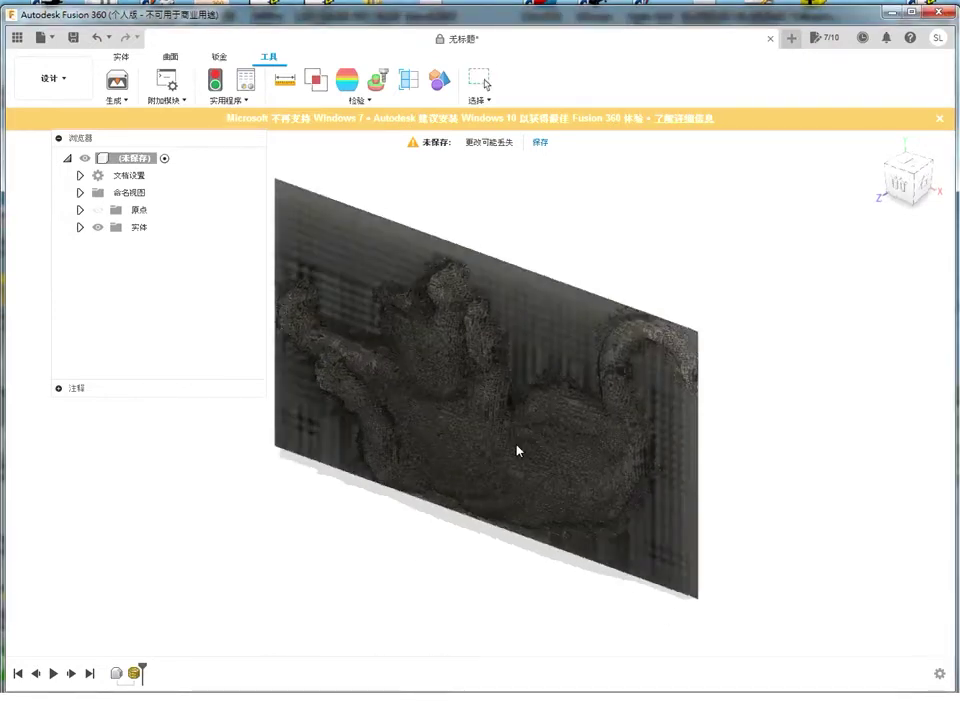
mouse_move(540, 433)
middle_mouse_down("shift")
mouse_move(493, 456)
mouse_move(491, 435)
mouse_move(506, 437)
middle_mouse_up("shift")
left_click(122, 58)
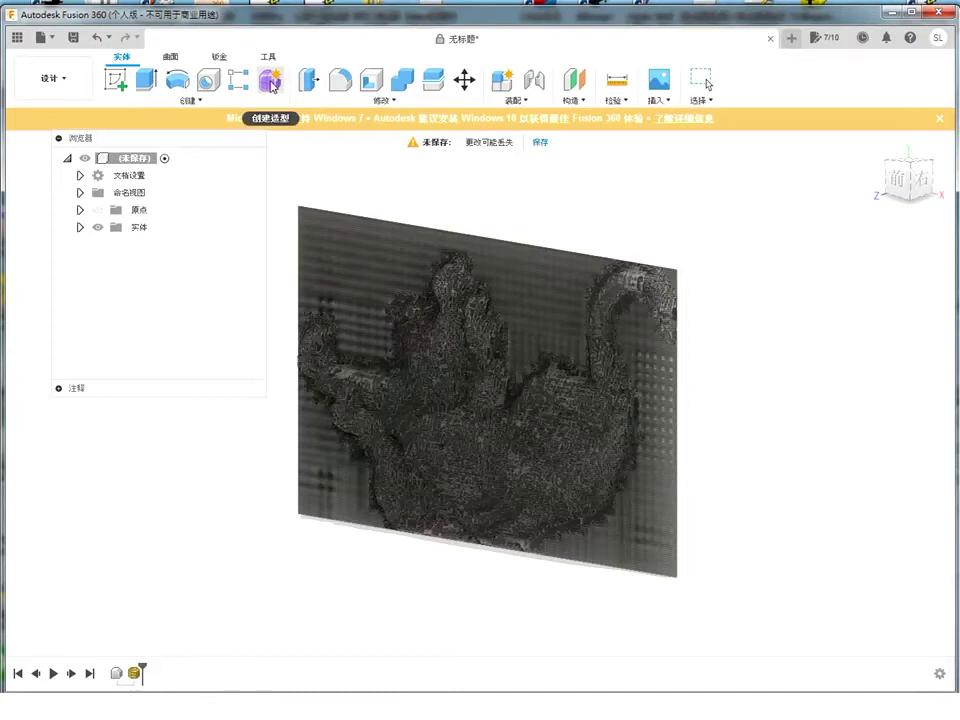
left_click(271, 84)
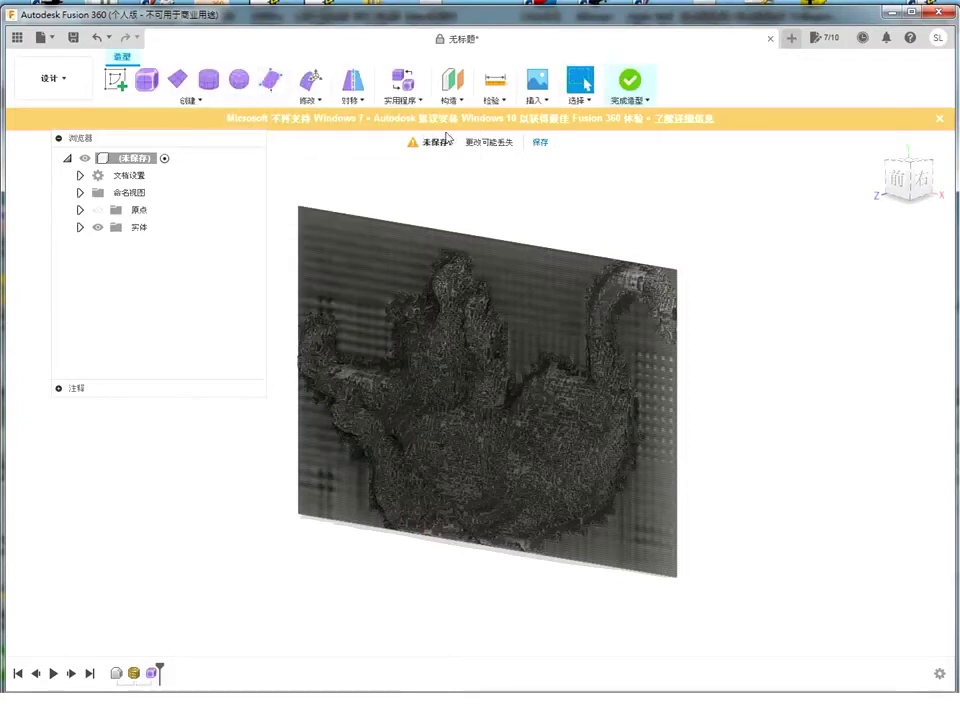
- Choose Convert with Quad Mesh to T-Spline and select the cat relief mesh
left_click(419, 105)
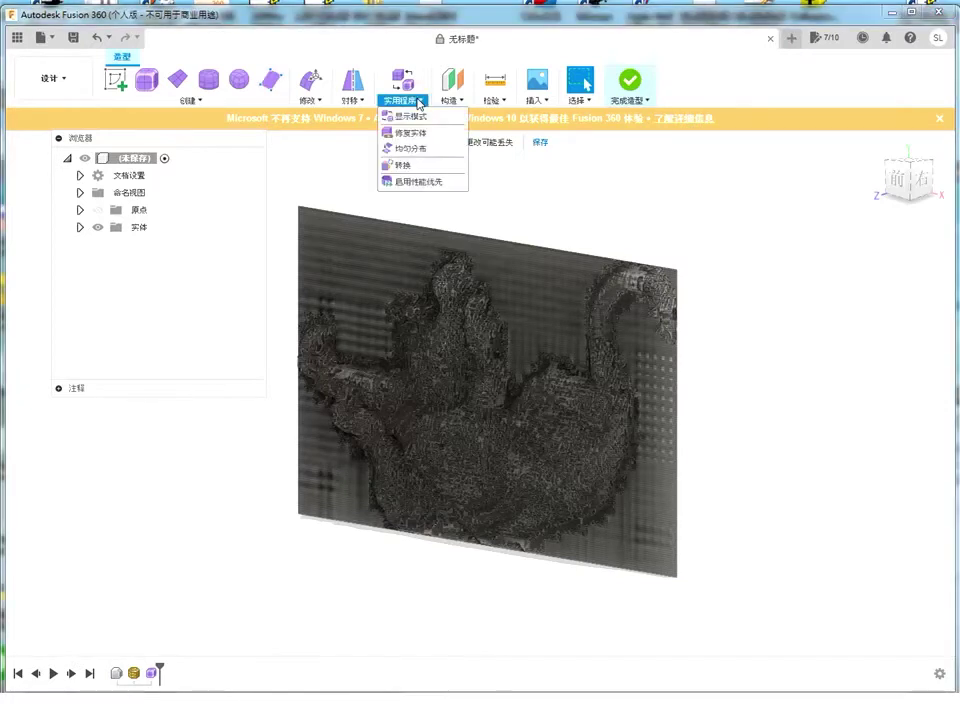
left_click(413, 166)
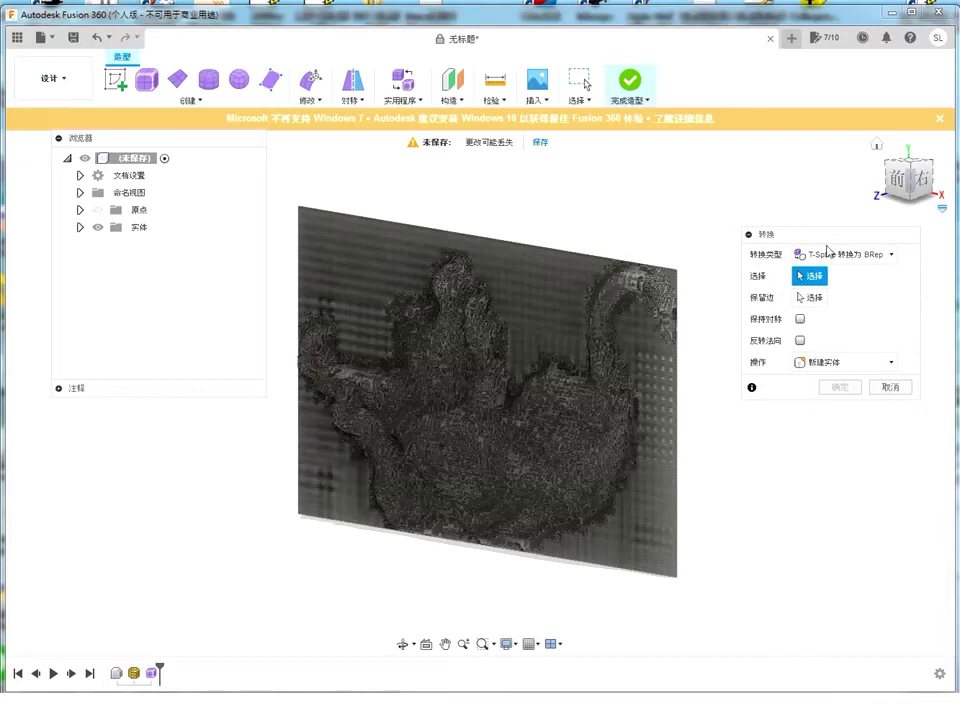
left_click(840, 254)
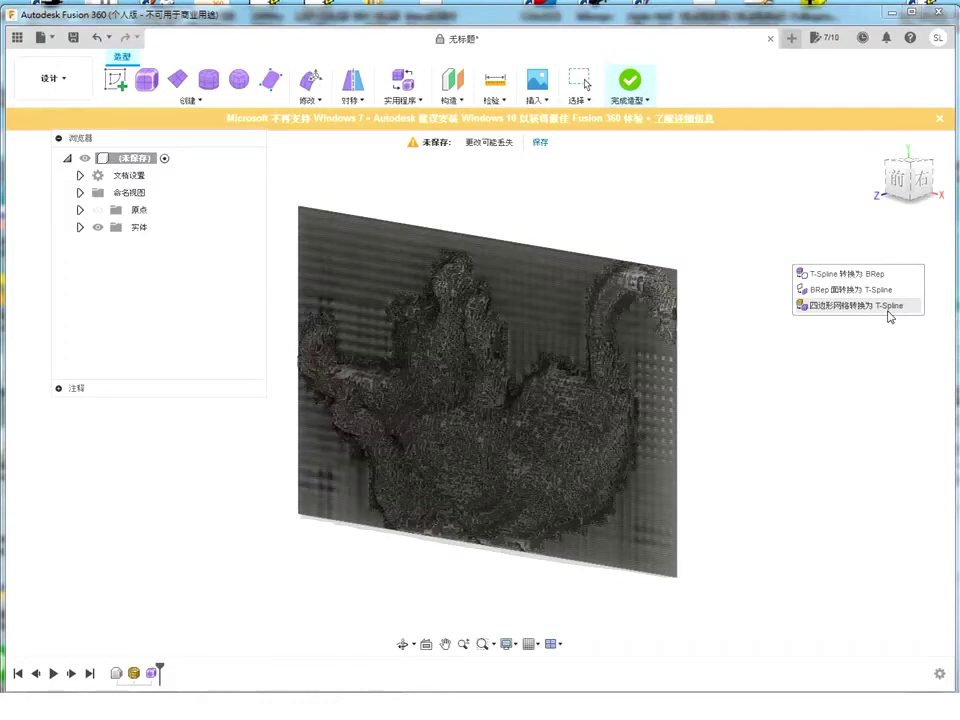
left_click(889, 316)
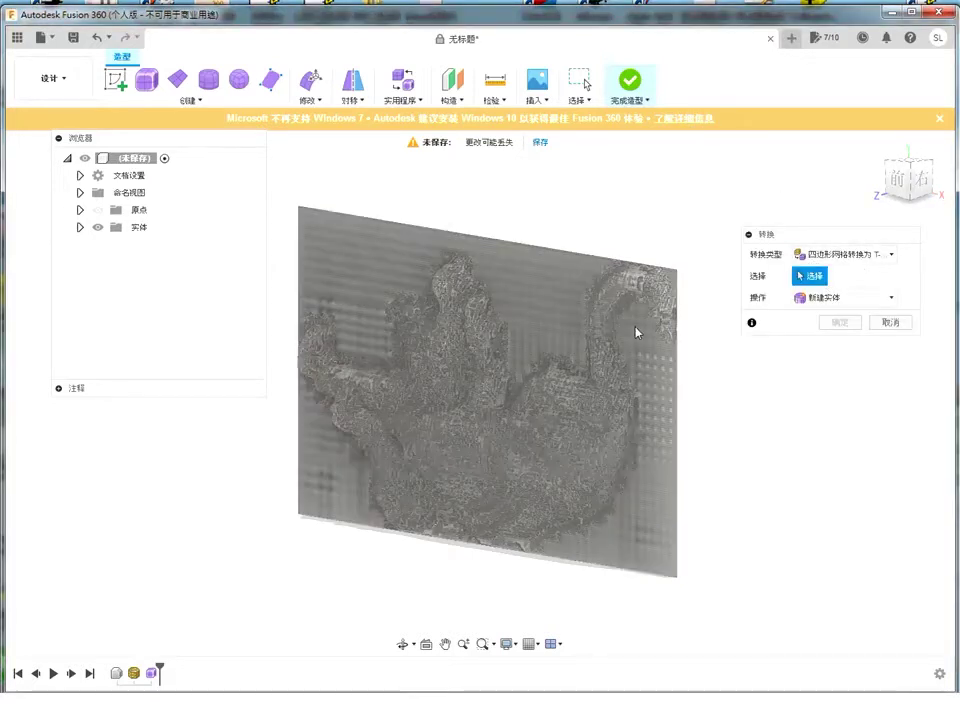
left_click(621, 332)
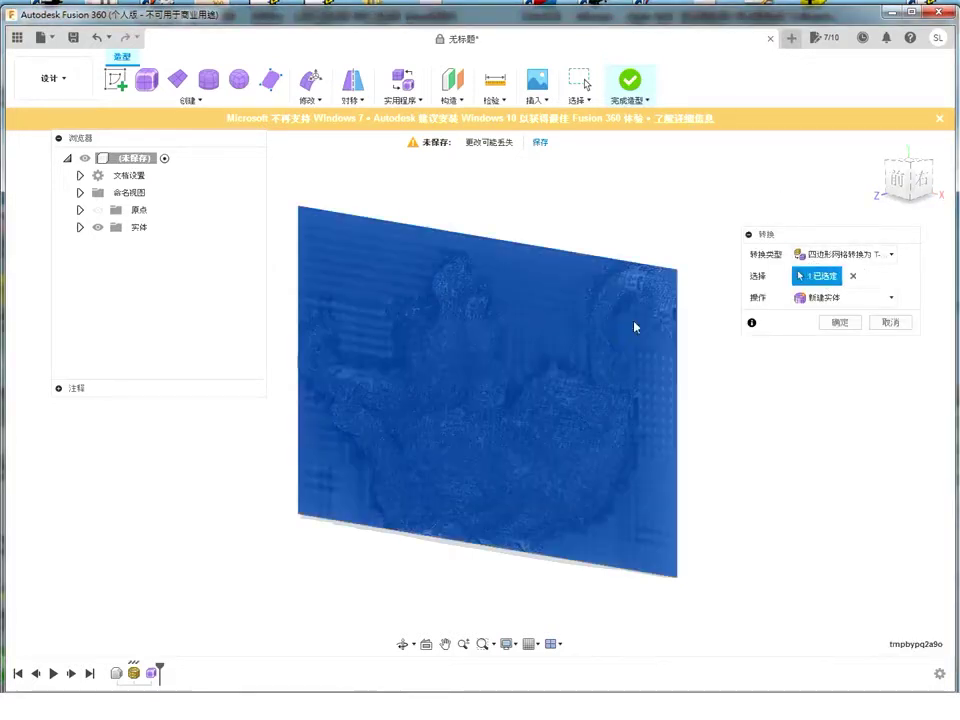
- Confirm the T-Spline conversion, finish the form and dock the browser at the left
left_click(838, 322)
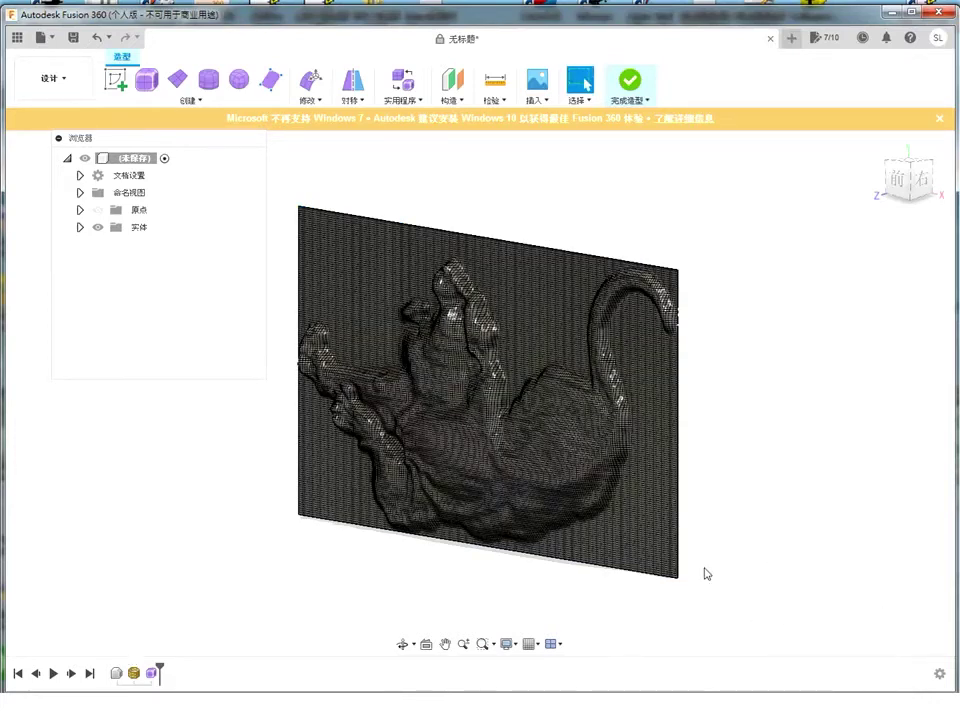
mouse_move(523, 375)
middle_mouse_down("shift")
mouse_move(555, 487)
mouse_move(555, 454)
mouse_move(540, 449)
mouse_move(525, 455)
mouse_move(512, 501)
mouse_move(581, 491)
mouse_move(588, 421)
mouse_move(553, 422)
mouse_move(540, 390)
mouse_move(489, 416)
mouse_move(527, 460)
mouse_move(543, 432)
mouse_move(550, 450)
middle_mouse_up("shift")
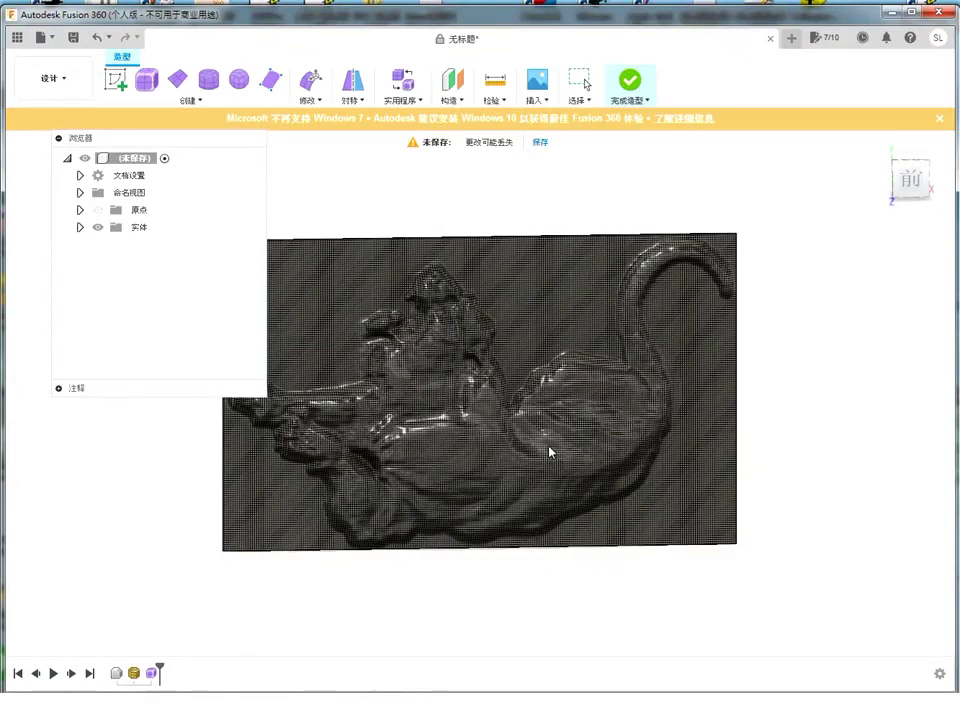
mouse_move(549, 452)
middle_mouse_down("shift")
mouse_move(561, 461)
mouse_move(556, 440)
middle_mouse_up("shift")
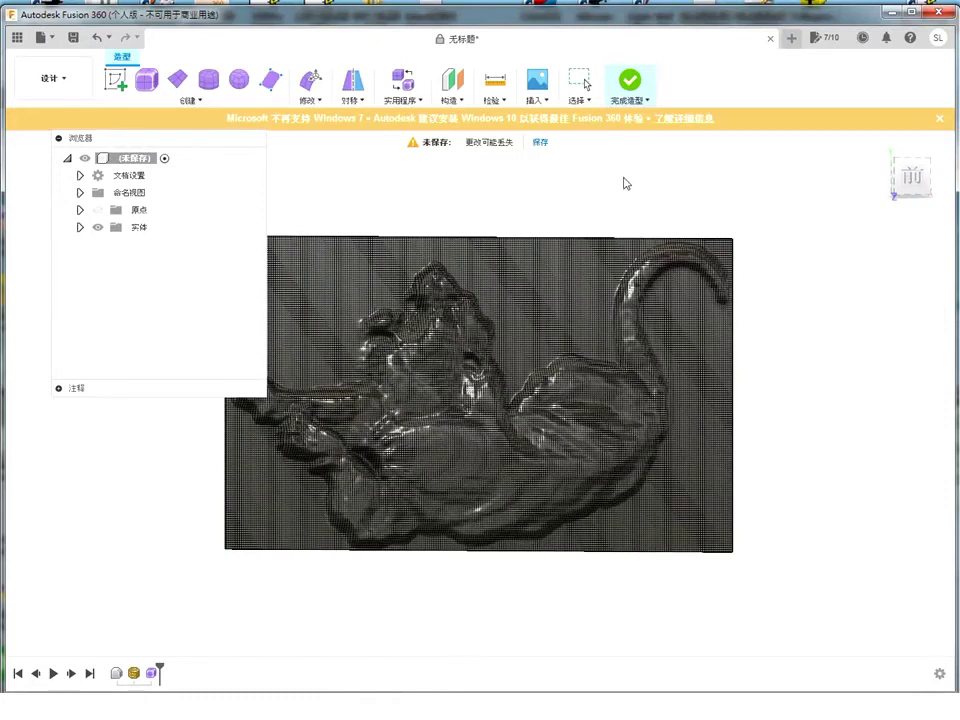
left_click(629, 80)
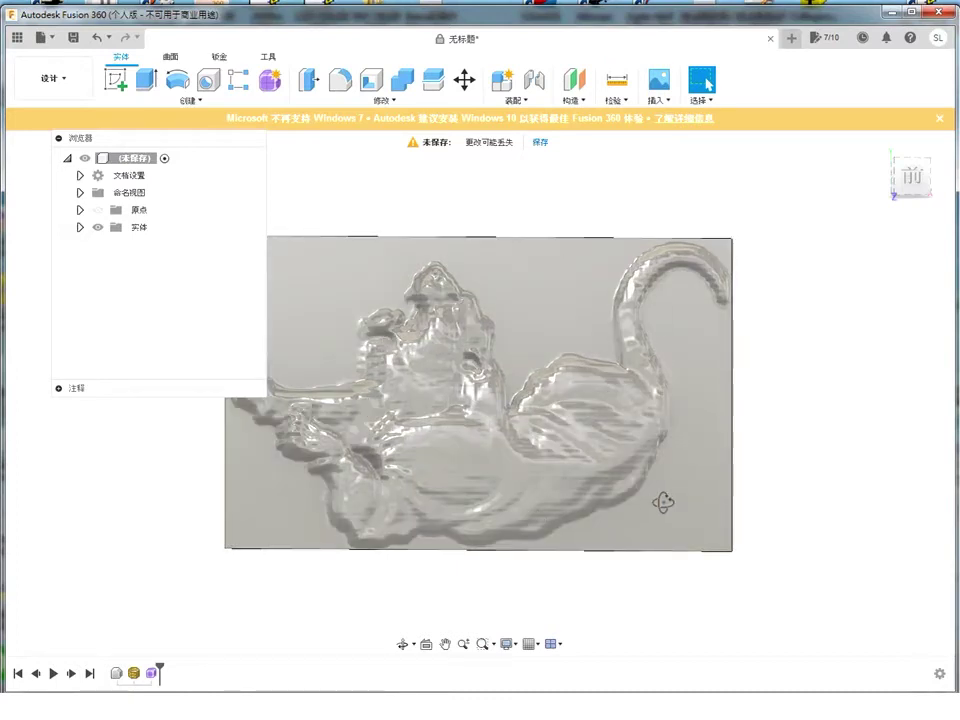
left_click_drag(205, 138, 163, 141)
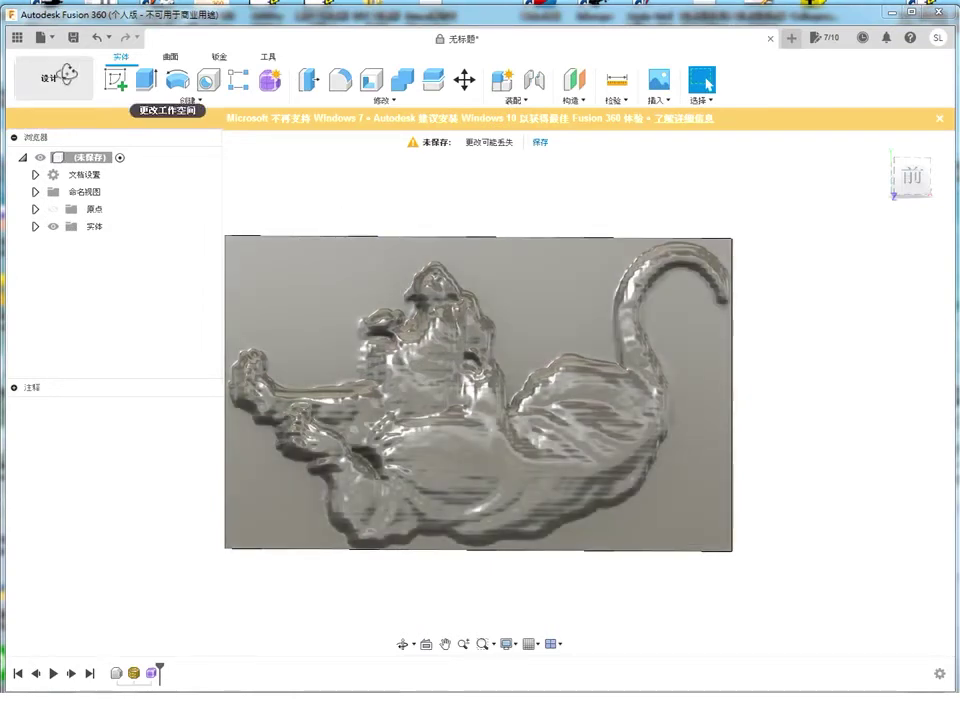
- Switch to the Manufacture workspace and create a new setup on the relief
left_click(63, 74)
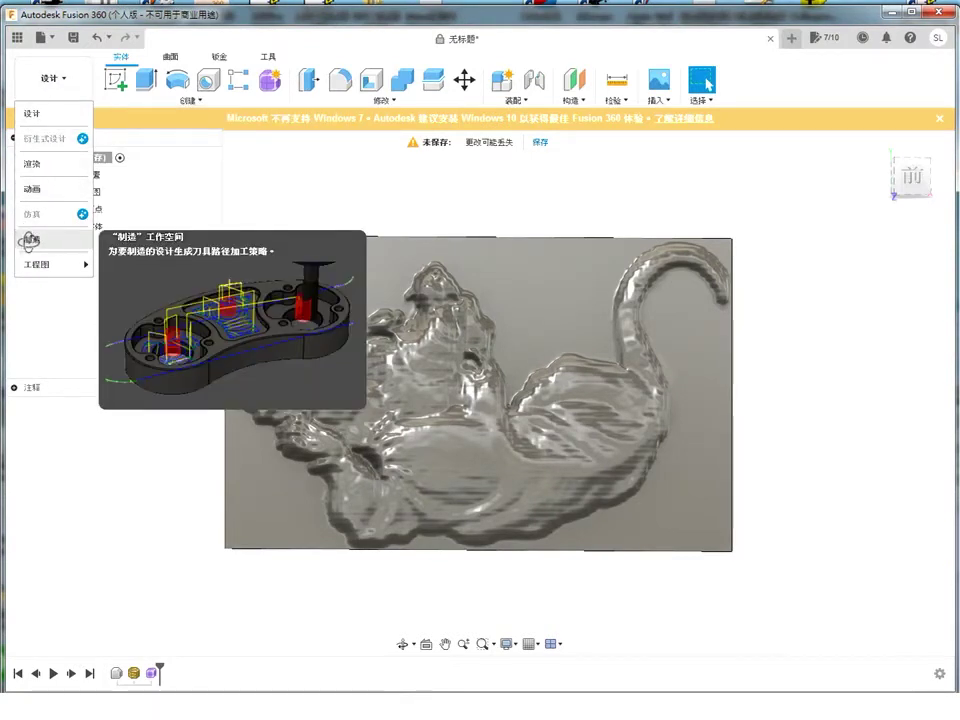
left_click(28, 239)
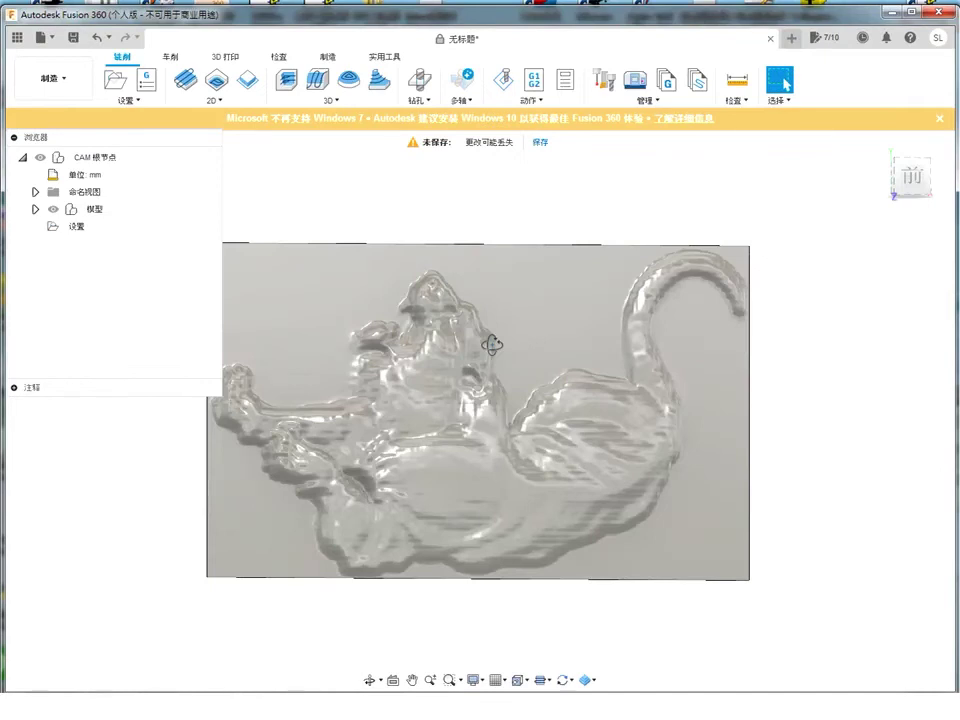
left_click(467, 349)
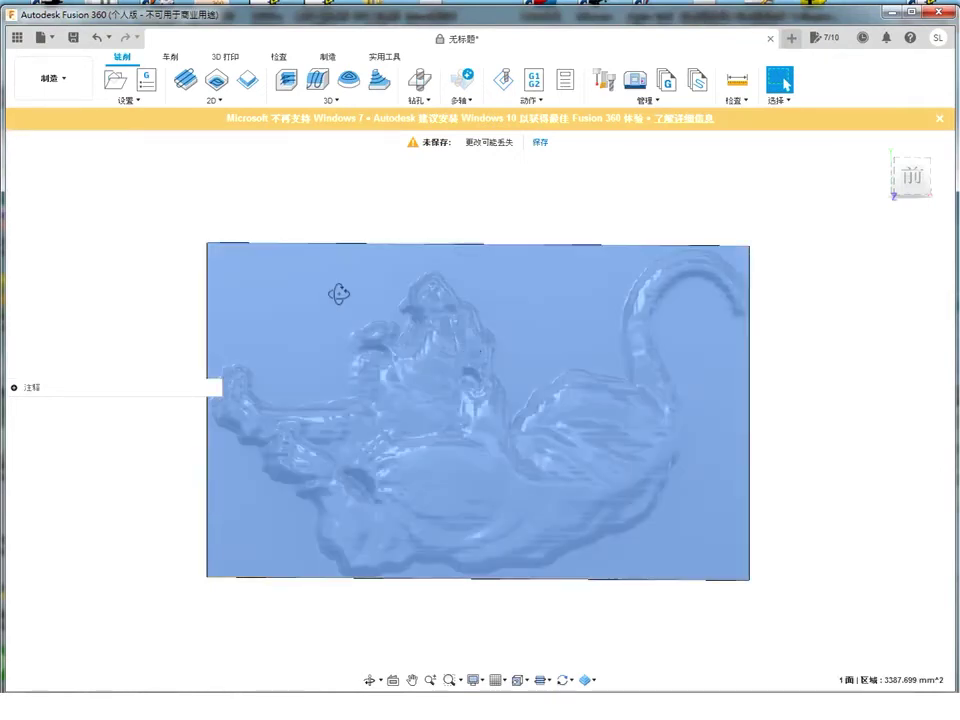
left_click(126, 99)
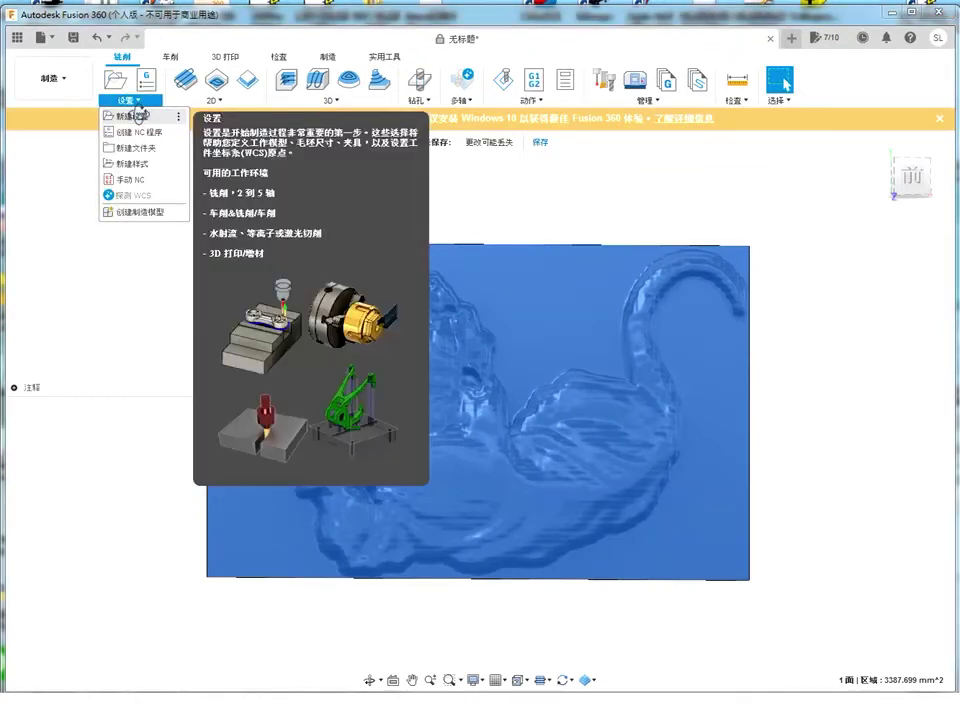
left_click(138, 116)
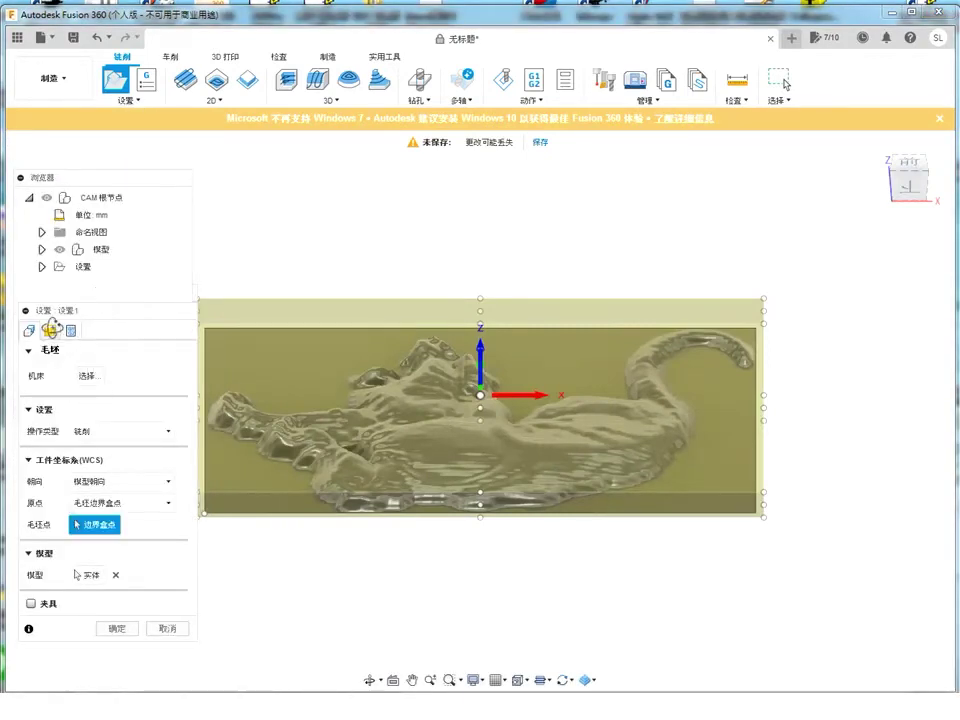
- Set stock side and top offsets to 0, giving 72 x 43.8 x 2.98685 mm stock
left_click(50, 329)
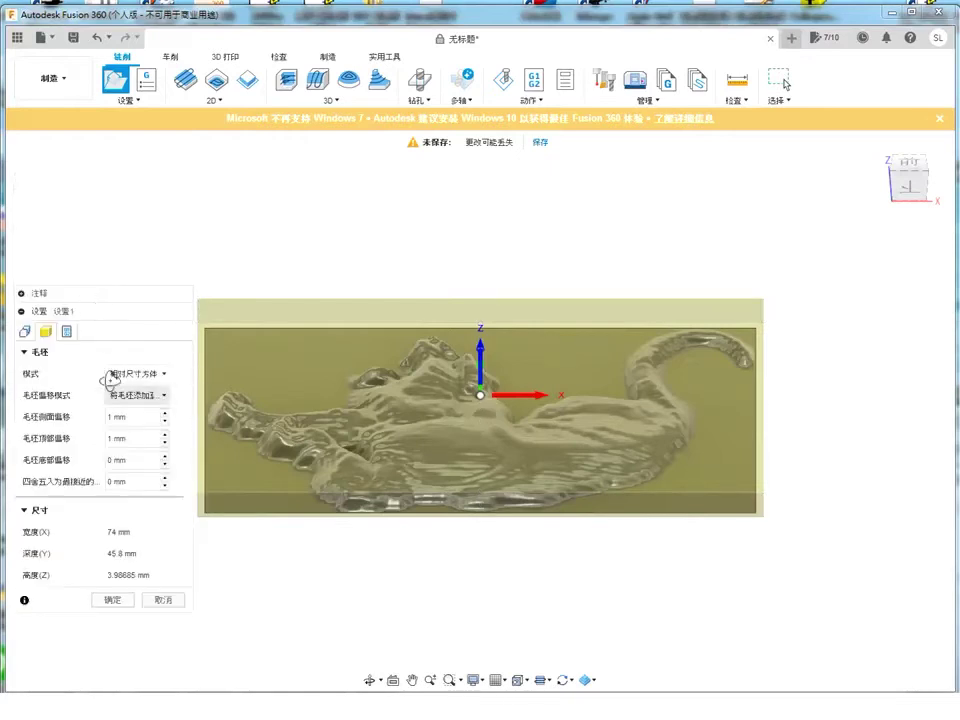
left_click(112, 417)
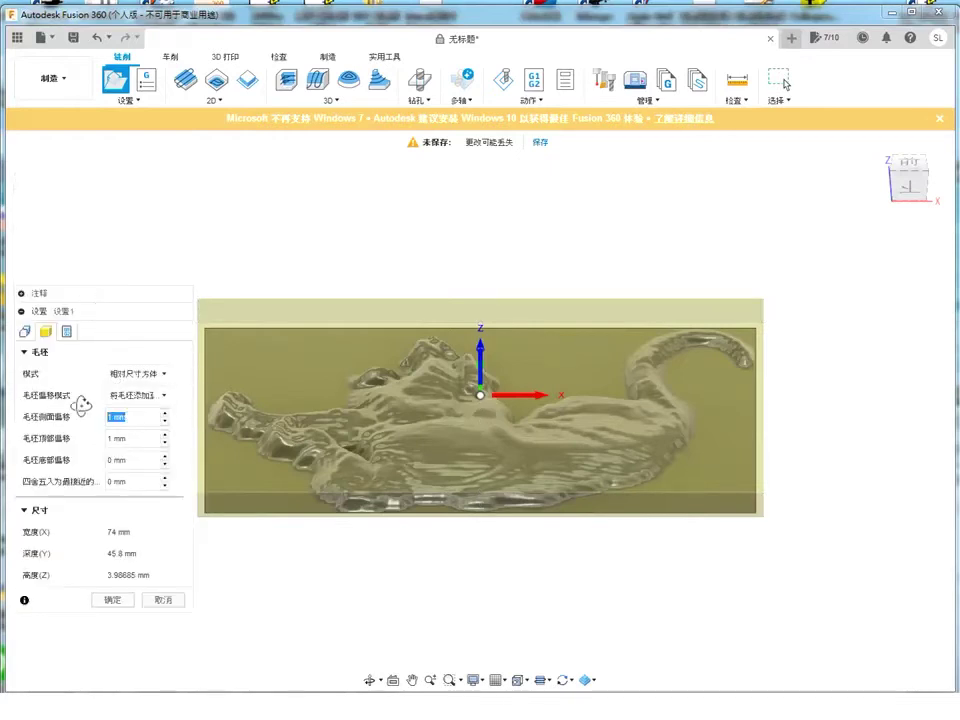
type("0")
left_click(139, 438)
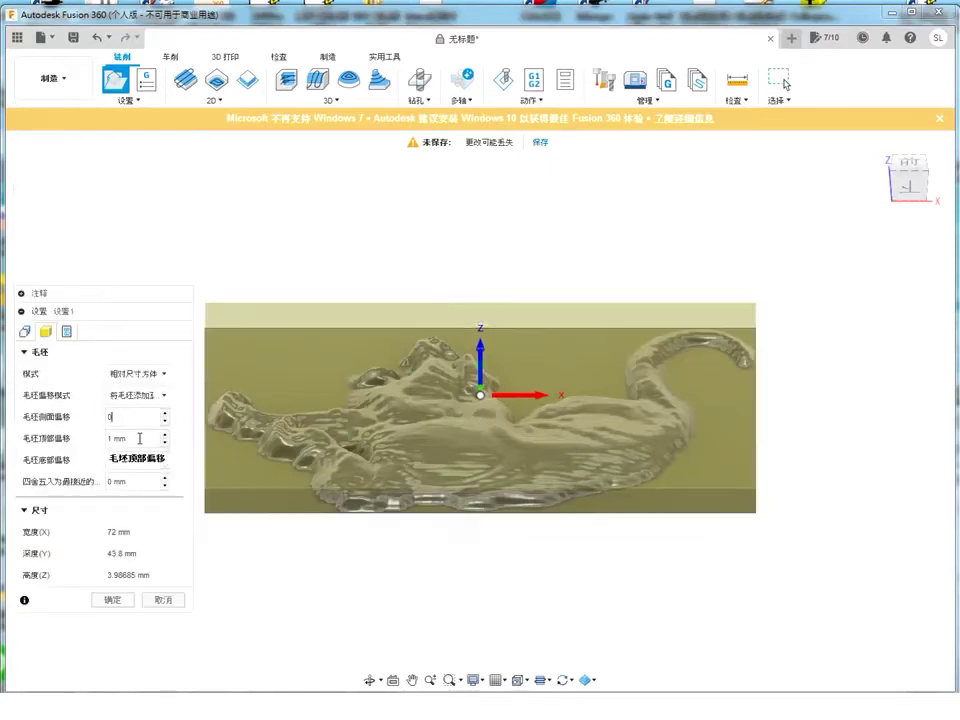
left_click(139, 438)
type("0")
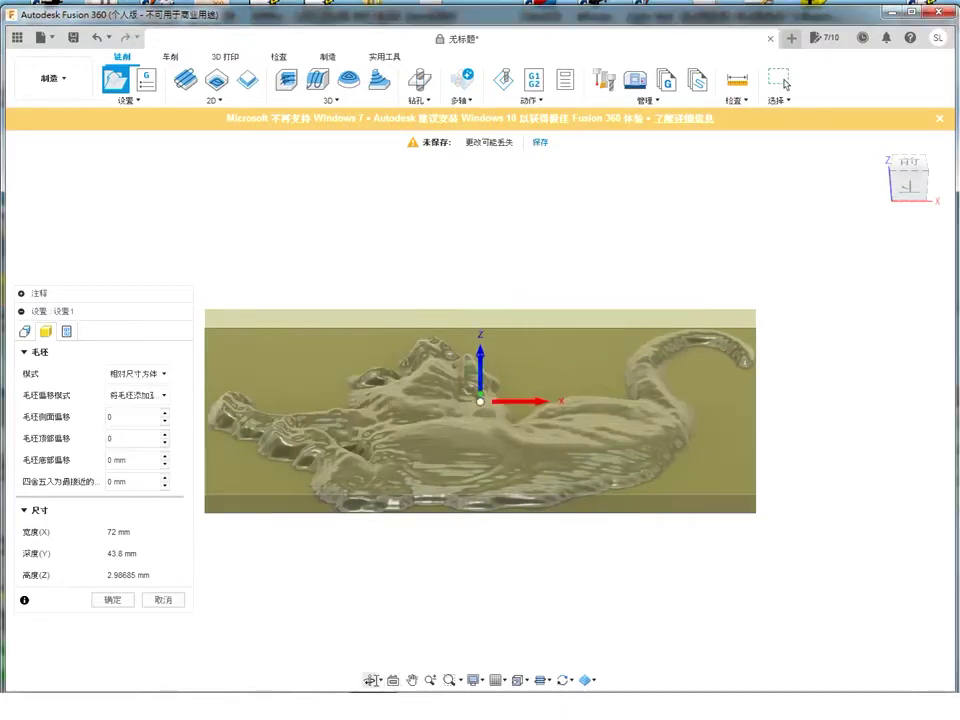
left_click(371, 680)
mouse_move(407, 574)
left_mouse_down()
mouse_move(414, 530)
mouse_move(436, 581)
mouse_move(499, 572)
mouse_move(441, 577)
mouse_move(416, 611)
mouse_move(409, 535)
left_mouse_up()
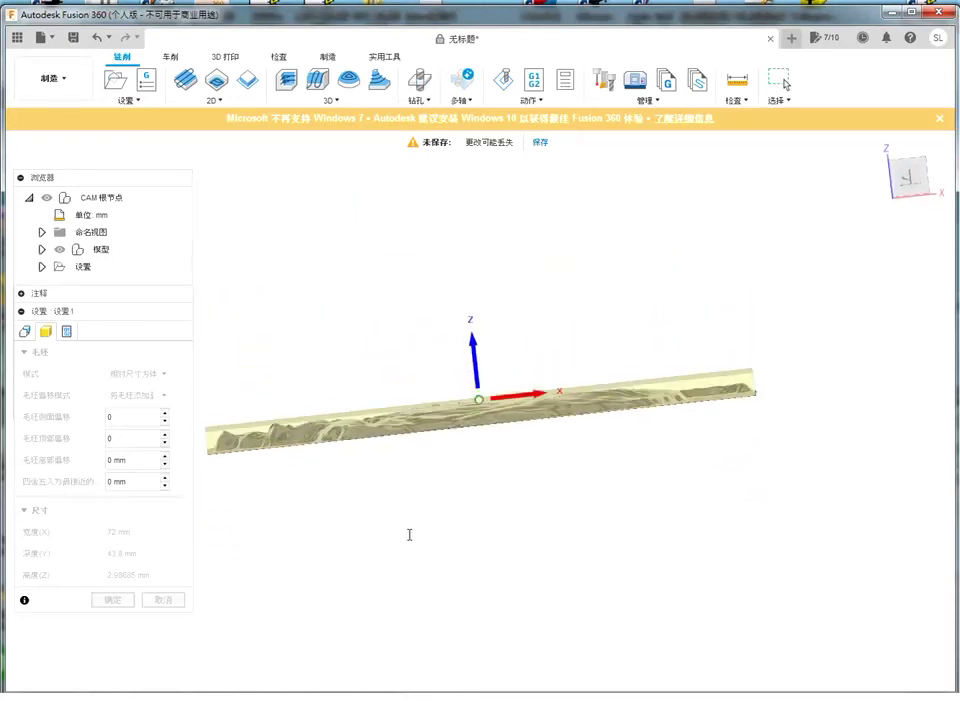
mouse_move(409, 535)
left_mouse_down()
mouse_move(444, 604)
mouse_move(448, 626)
mouse_move(433, 632)
left_mouse_up()
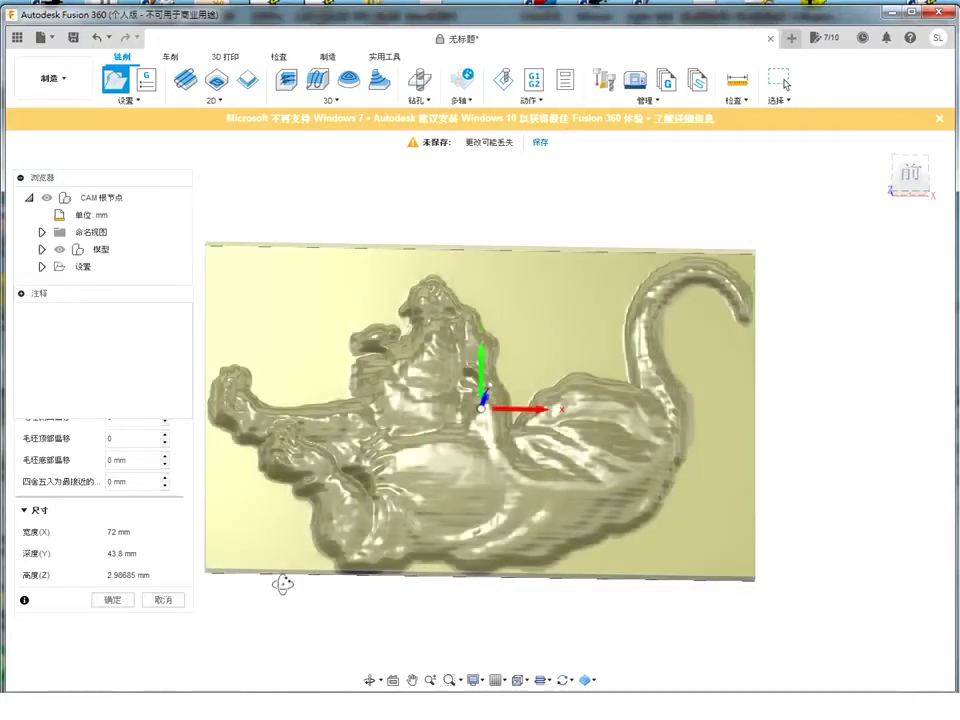
- Confirm the setup in 虎 v3 and list the 3D milling strategies
left_click(110, 600)
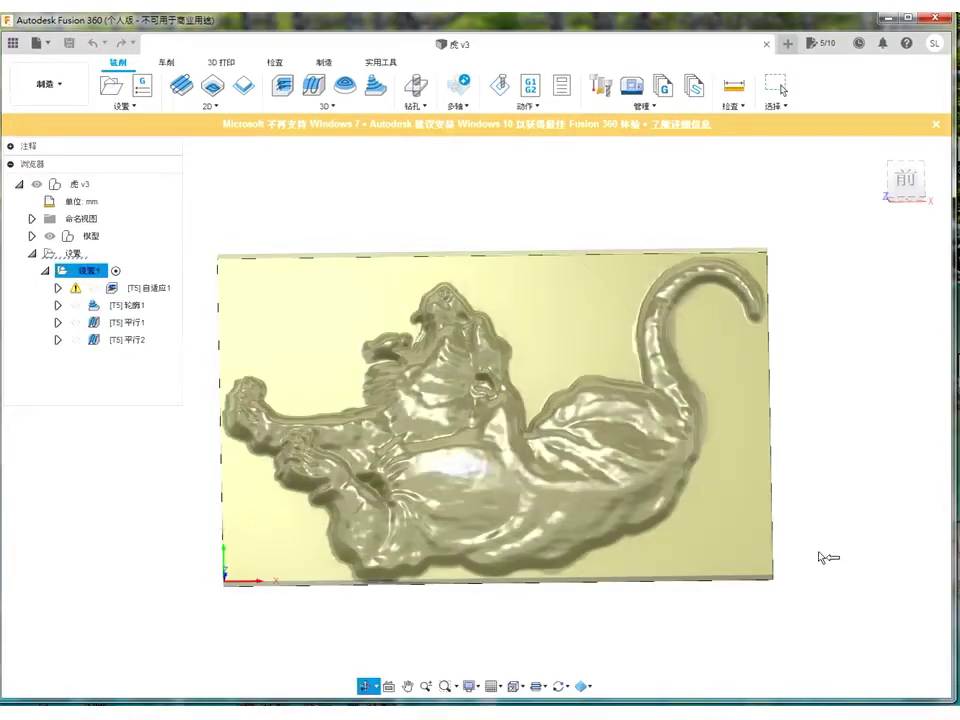
mouse_move(763, 609)
middle_mouse_down("shift")
mouse_move(739, 626)
mouse_move(735, 609)
mouse_move(732, 627)
middle_mouse_up("shift")
key("Escape")
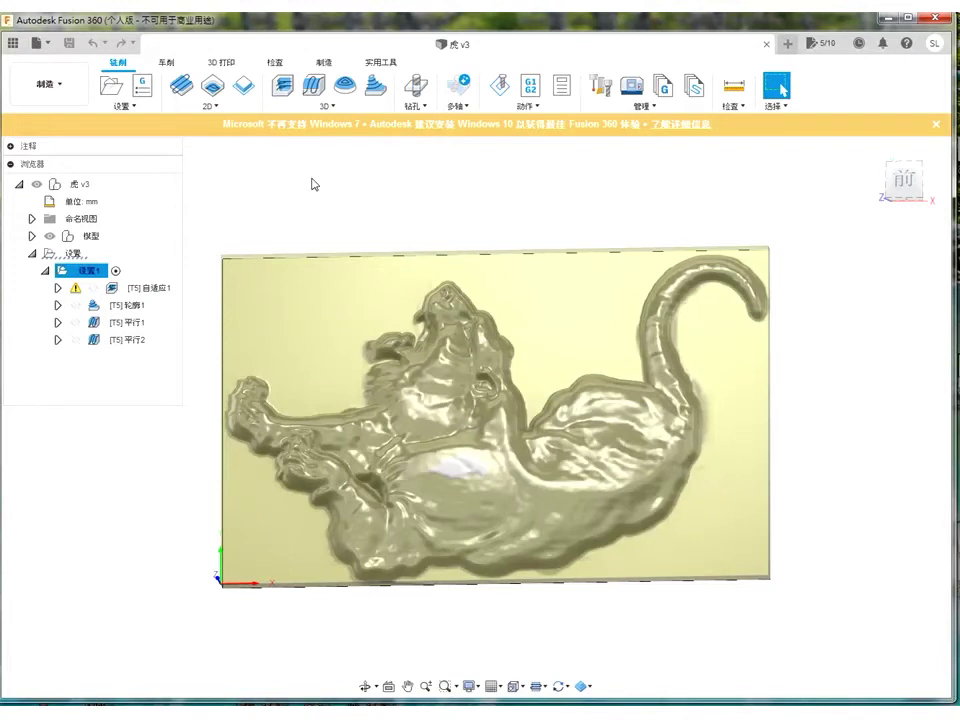
left_click(327, 107)
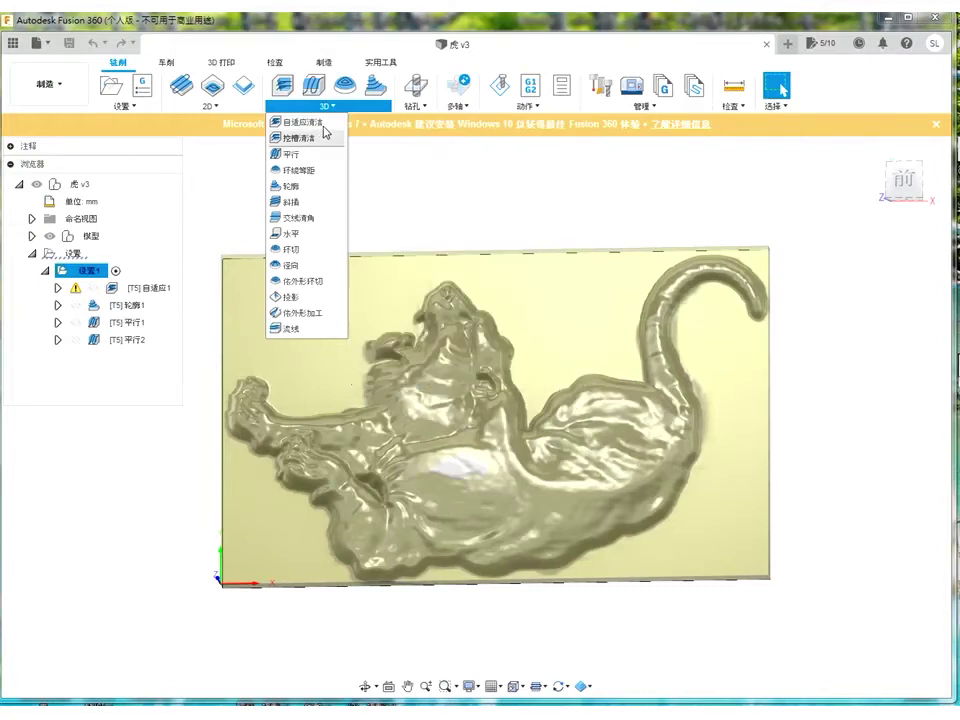
- Reopen the adaptive toolpath 自适应1 for editing and bring up the tool library to pick its tool
left_click(225, 185)
left_click(150, 297)
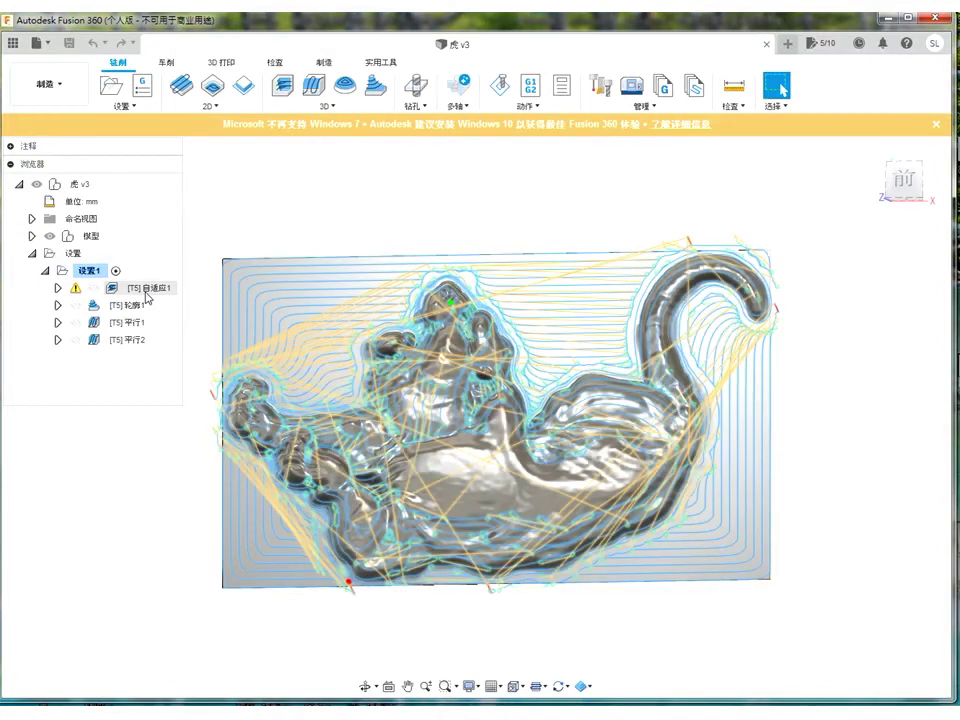
right_click(148, 297)
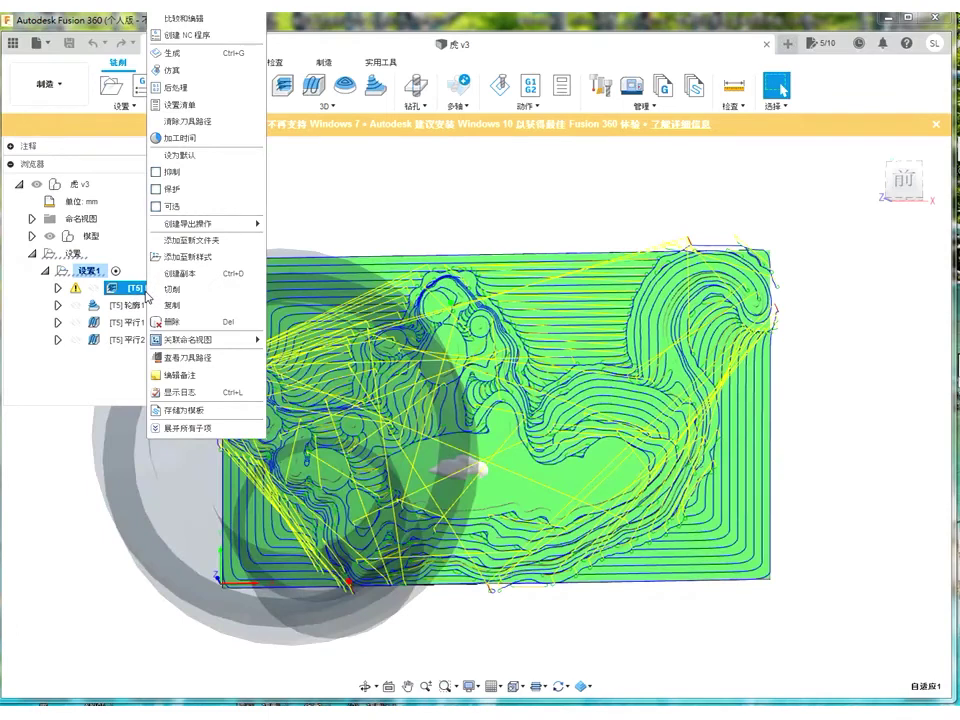
left_click(197, 21)
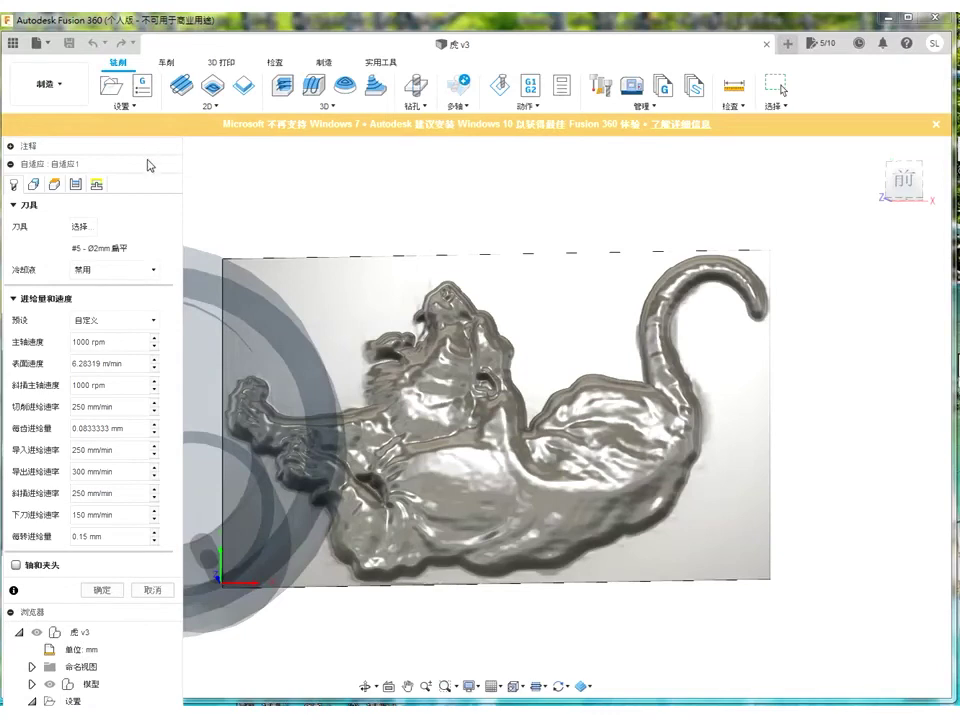
left_click(80, 227)
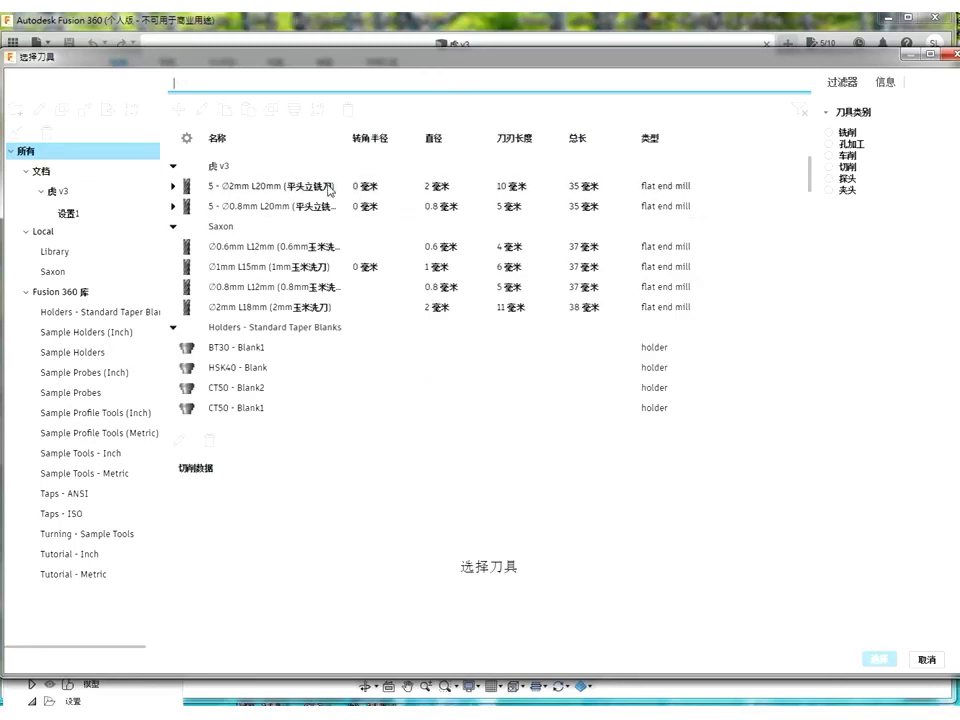
- Open the Saxon library's Ø2mm L18mm tool (2mm玉米洗刀) in the tool editor
left_click(347, 308)
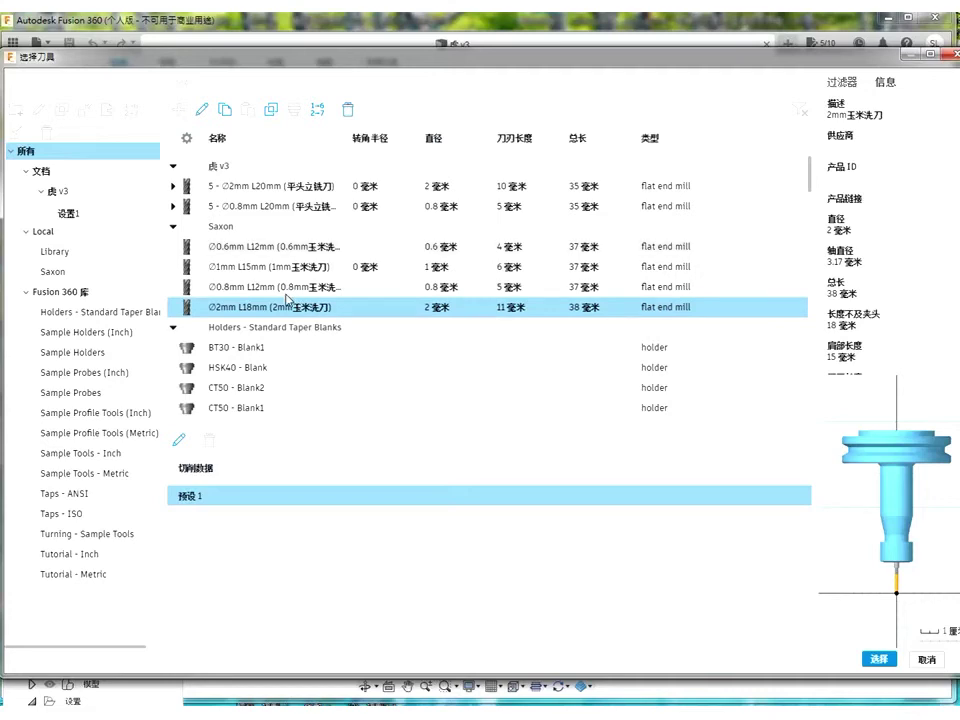
right_click(288, 308)
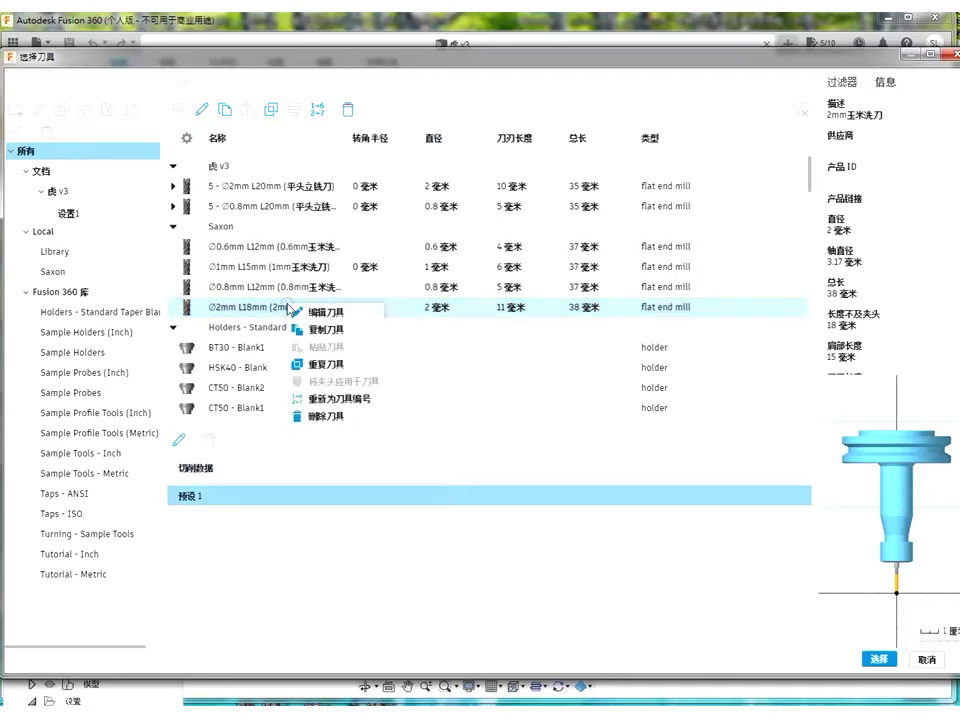
left_click(318, 312)
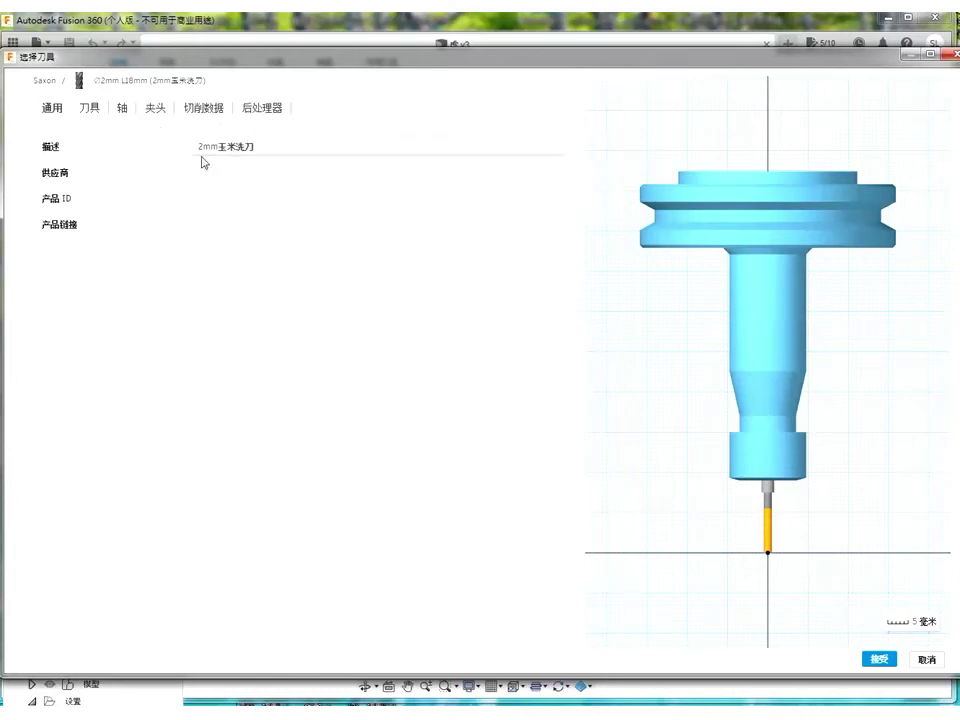
- Check the Ø2mm tool's cutter, holder and cutting data (1000 rpm, 250 mm/min), then assign it to 自适应1
left_click(97, 109)
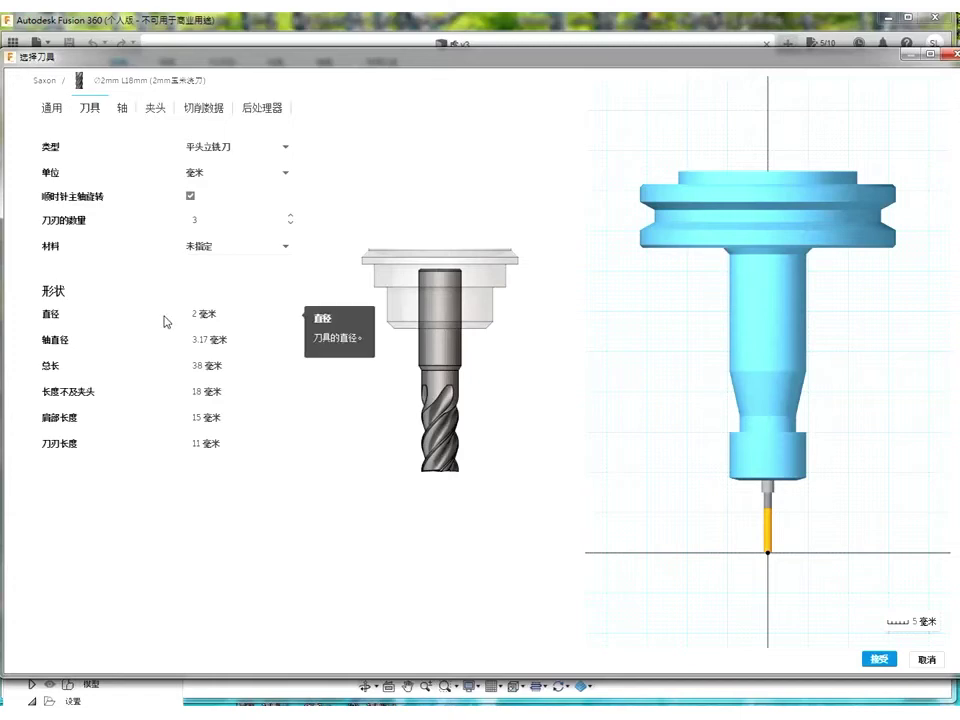
left_click(146, 110)
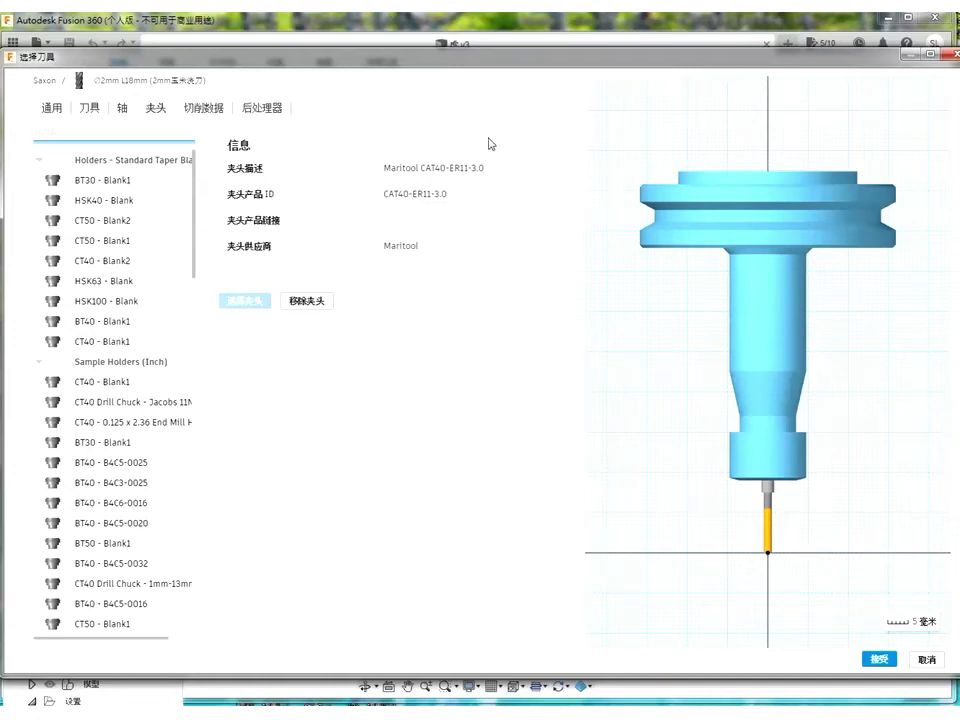
left_click(222, 108)
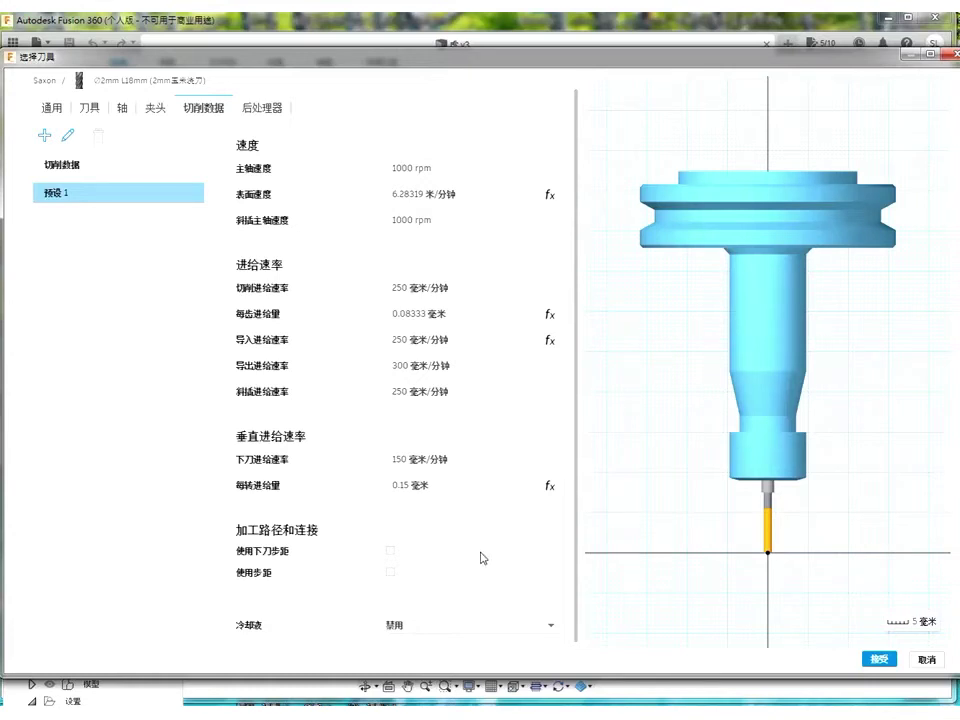
left_click(878, 660)
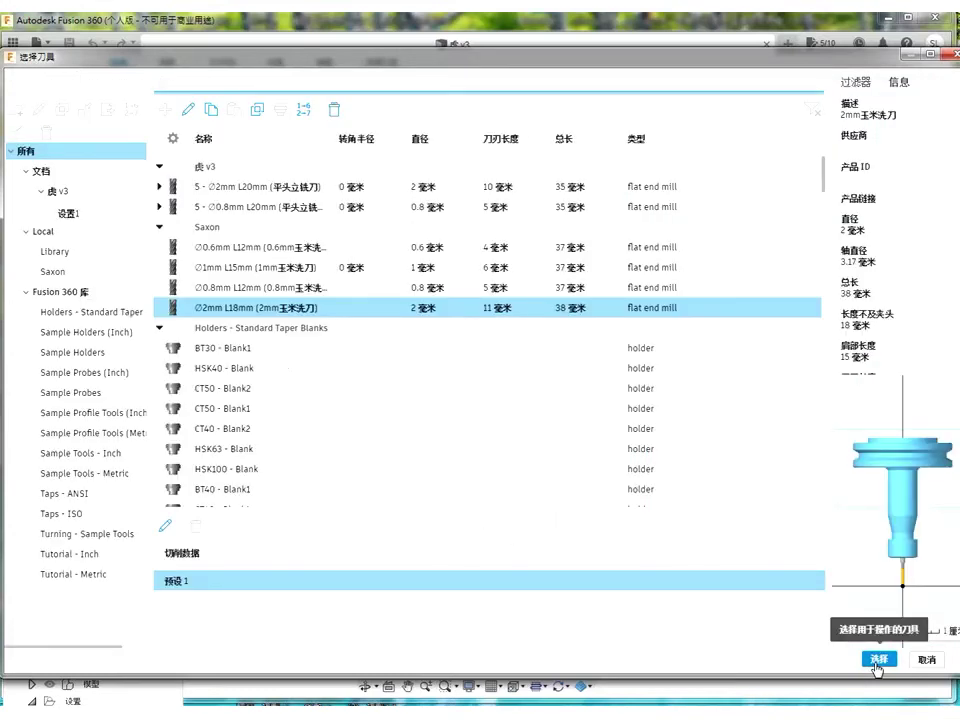
left_click(878, 660)
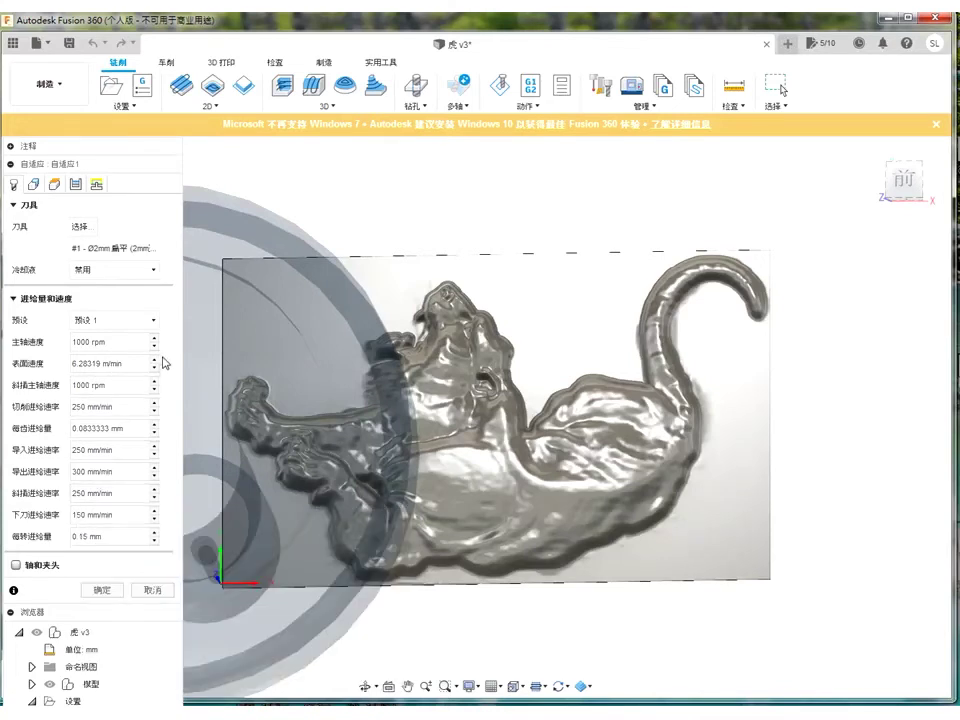
- Review 自适应1's geometry, heights and passes, then its linking: 0.2 mm lead radii, 2° helical ramp
left_click(38, 184)
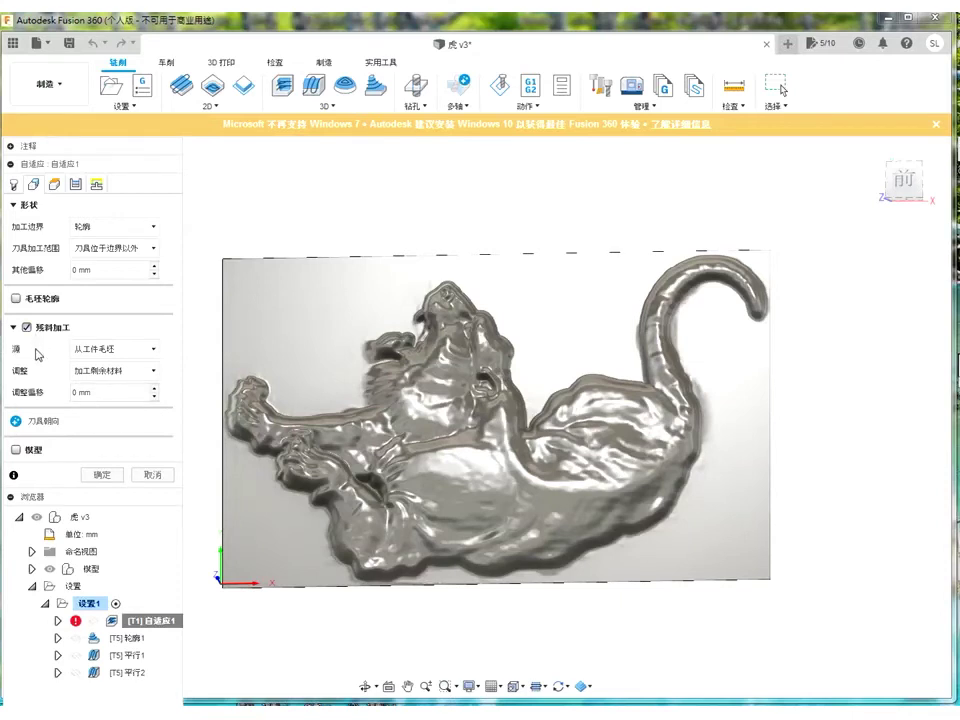
left_click(55, 184)
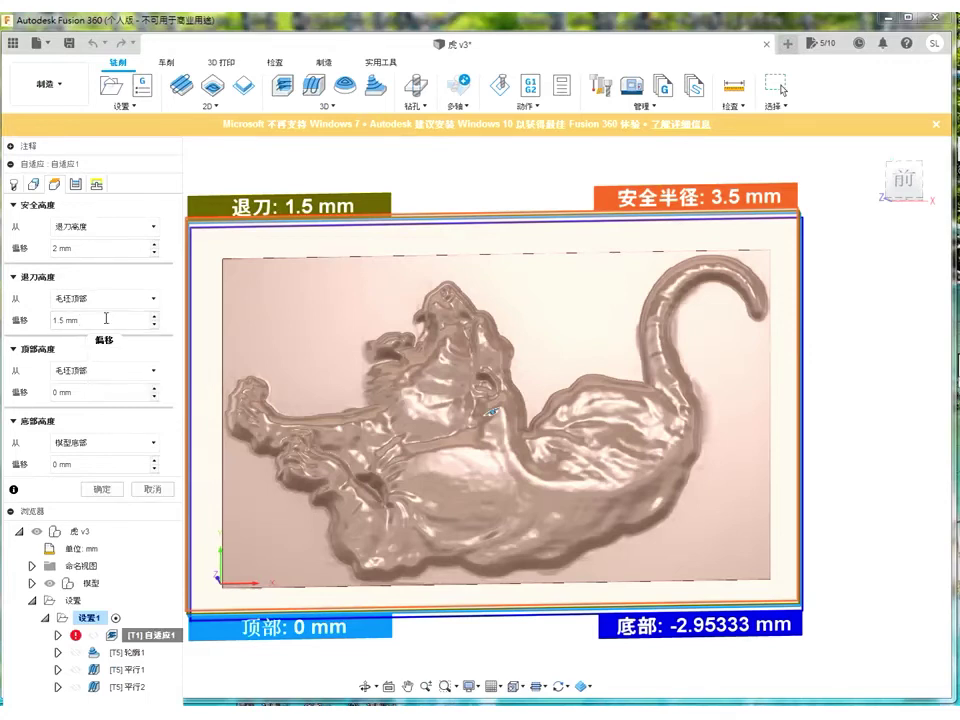
mouse_move(103, 320)
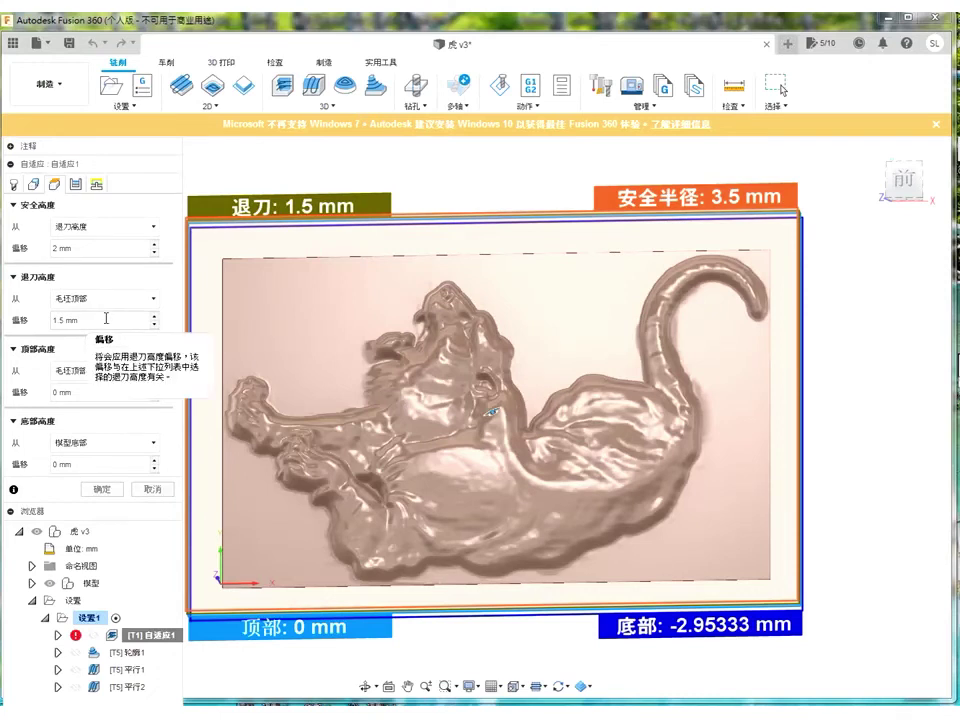
left_click(75, 184)
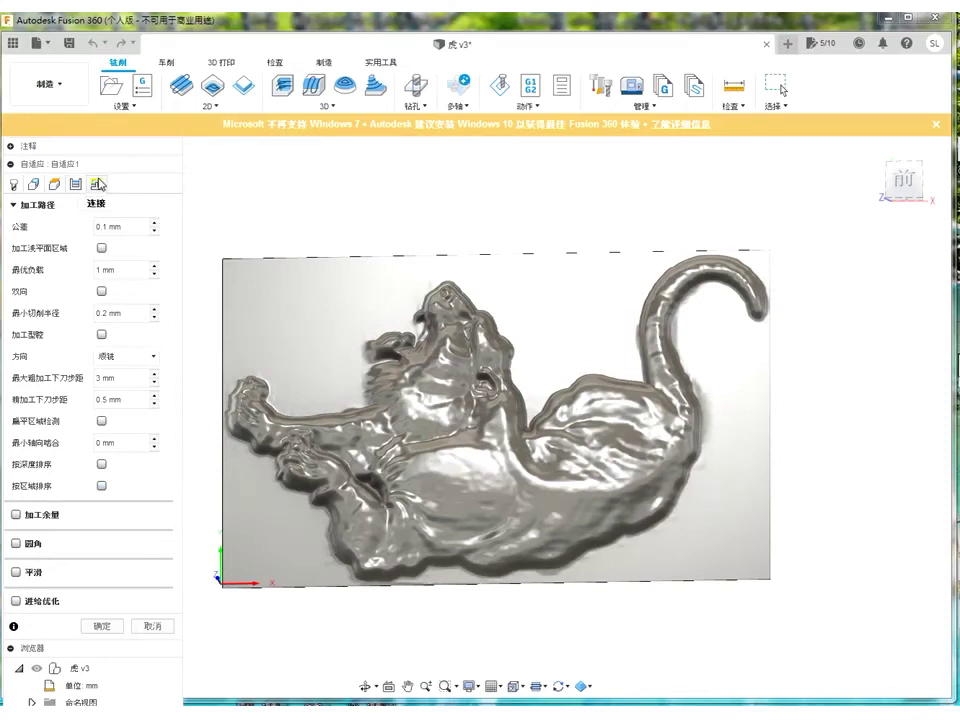
left_click(97, 184)
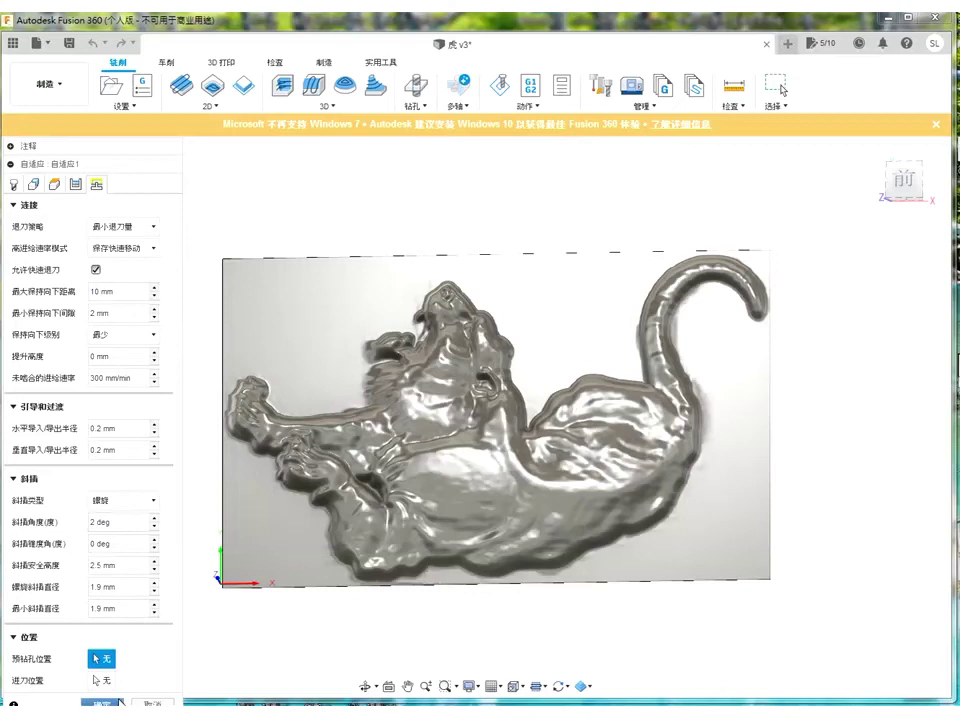
left_click(119, 703)
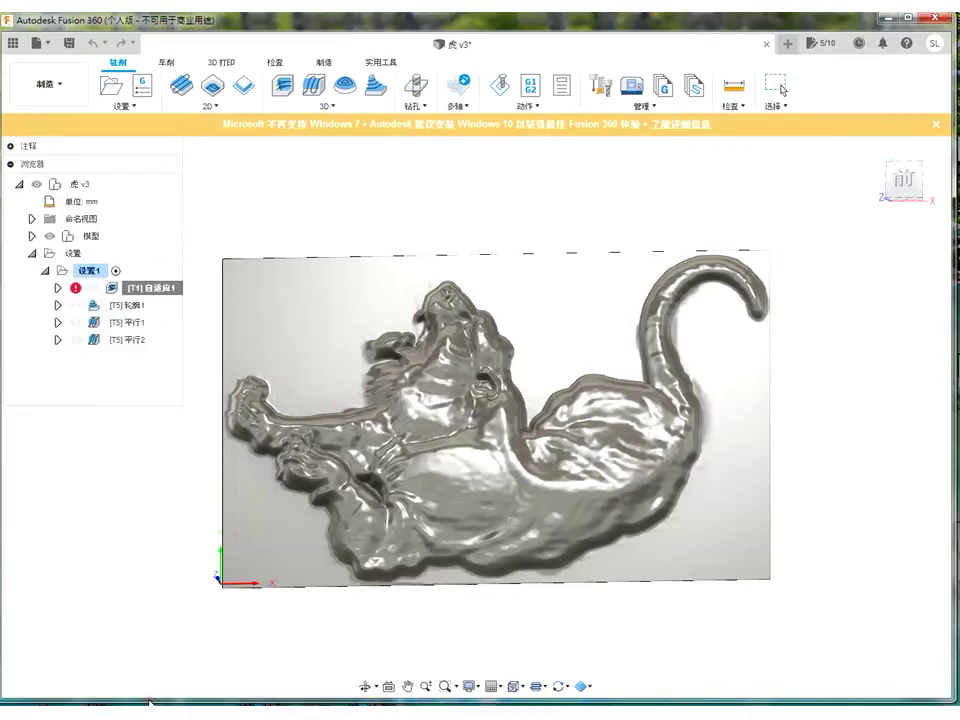
left_click(123, 314)
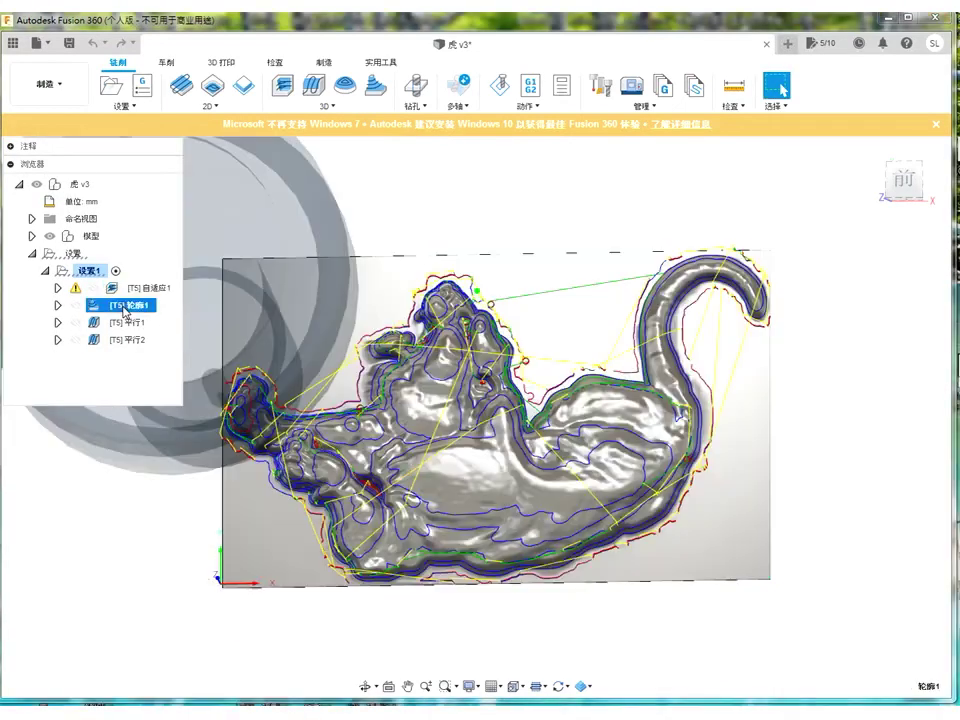
left_click(145, 288)
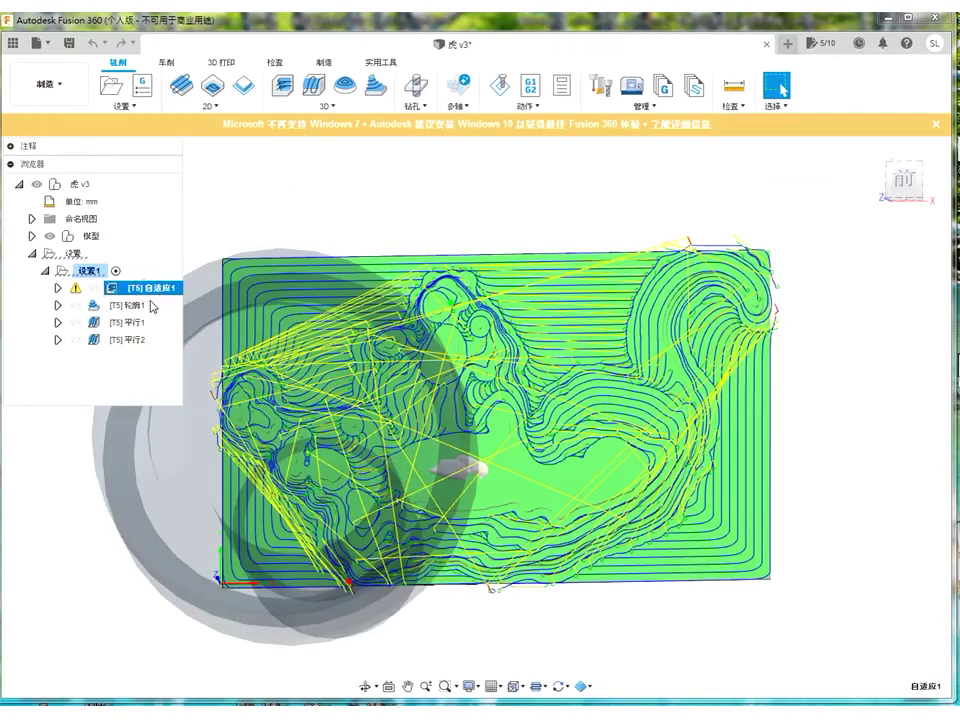
left_click(336, 108)
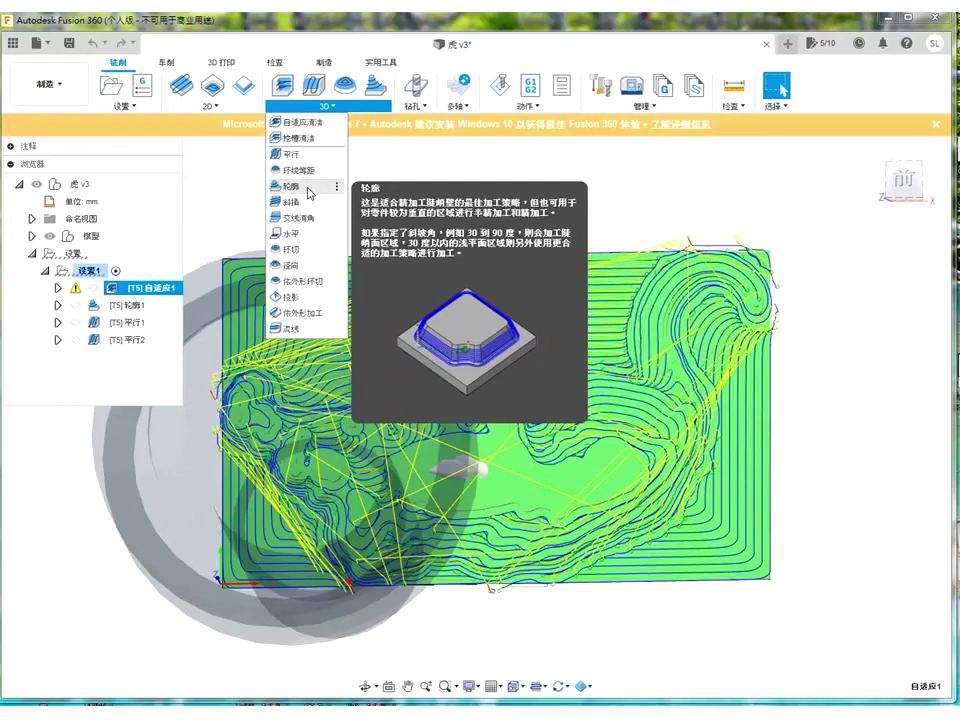
left_click(310, 188)
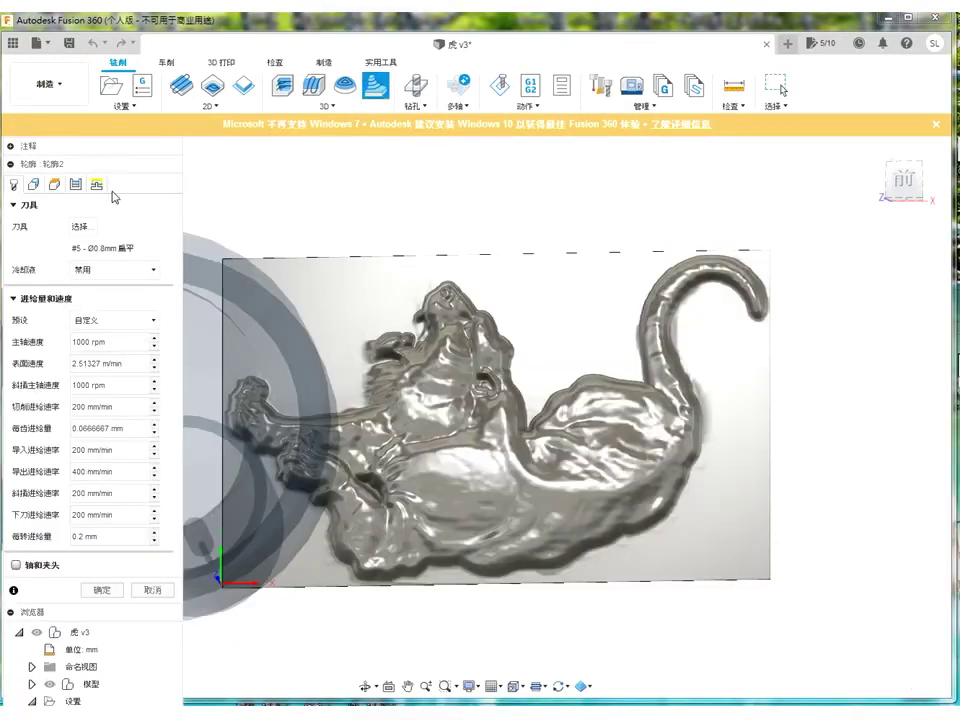
- Discard the new contour and reopen 轮廓1 for editing, checking its tool without changing it
left_click(158, 590)
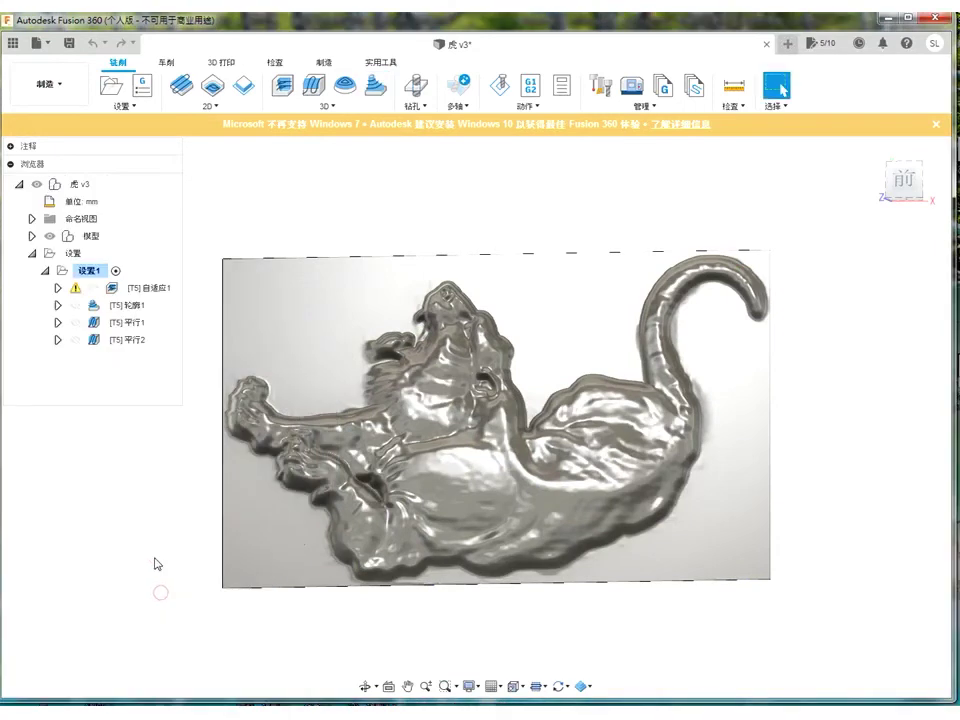
left_click(128, 305)
right_click(128, 309)
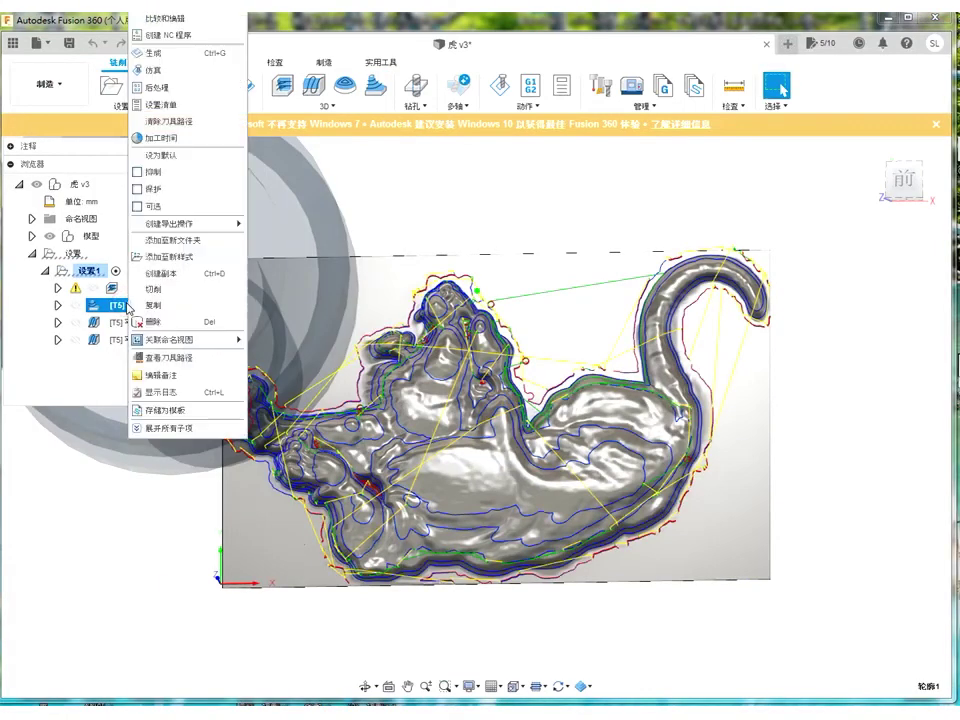
left_click(146, 19)
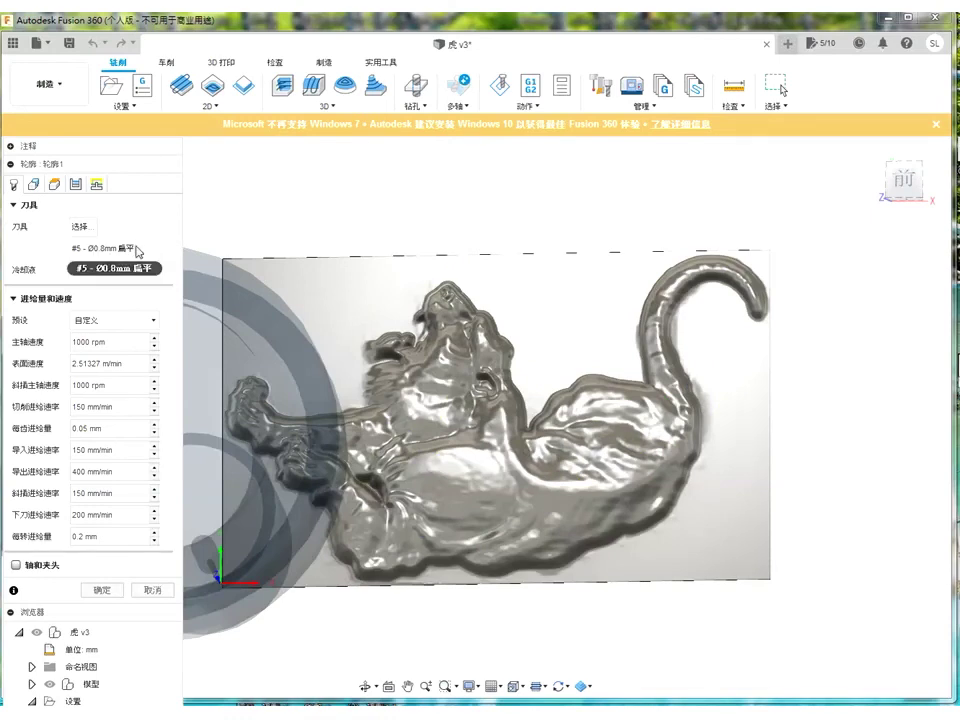
left_click(93, 232)
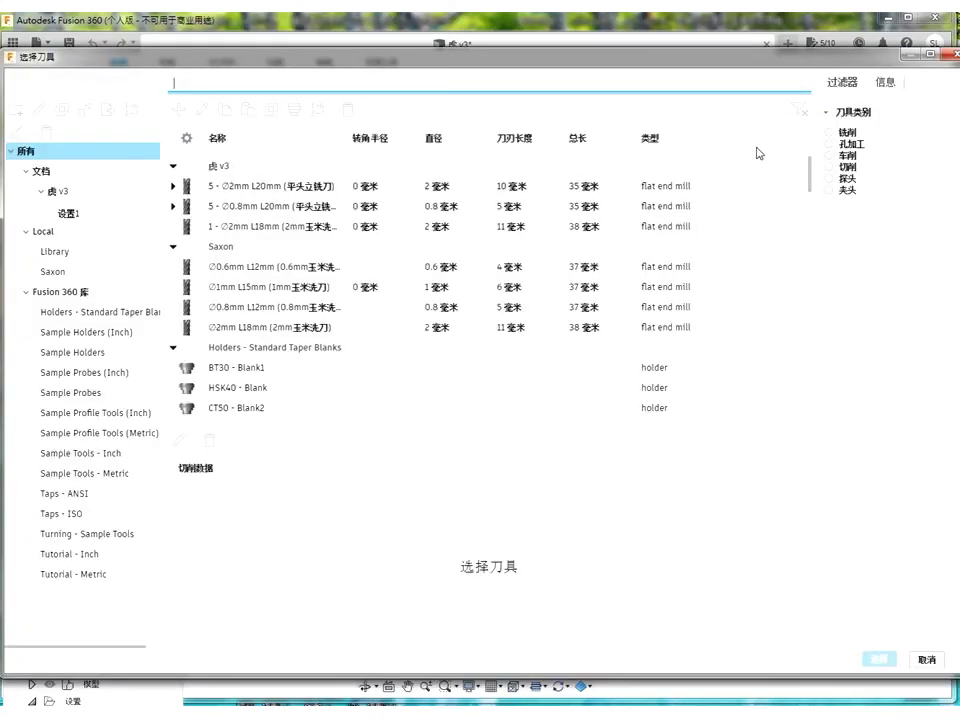
left_click(945, 55)
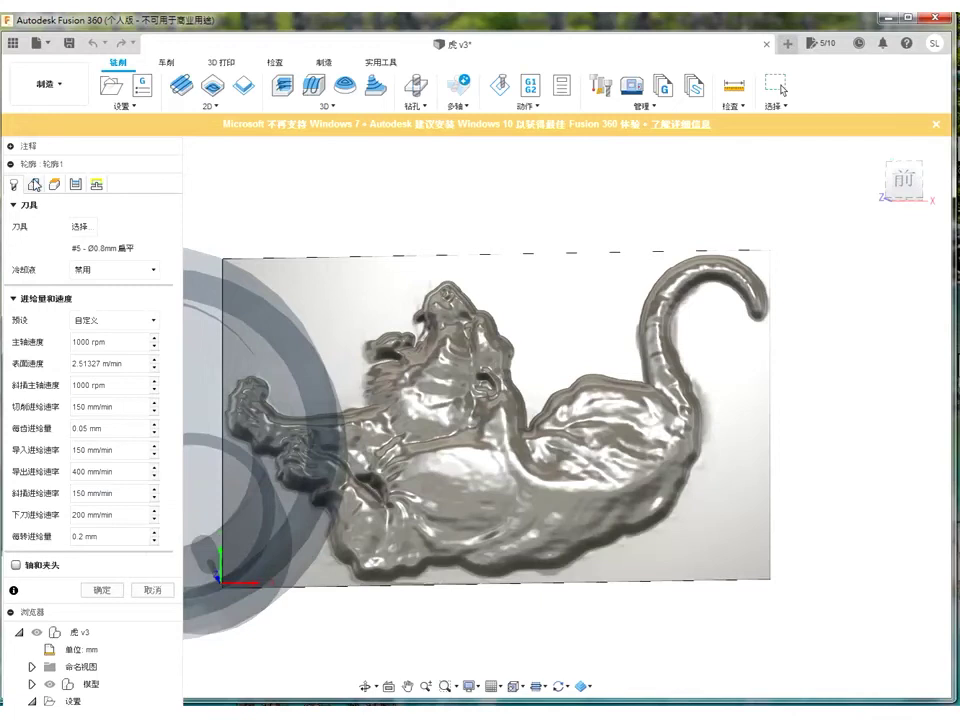
- Review 轮廓1's geometry, heights, passes and linking settings, then accept the contour operation
left_click(35, 184)
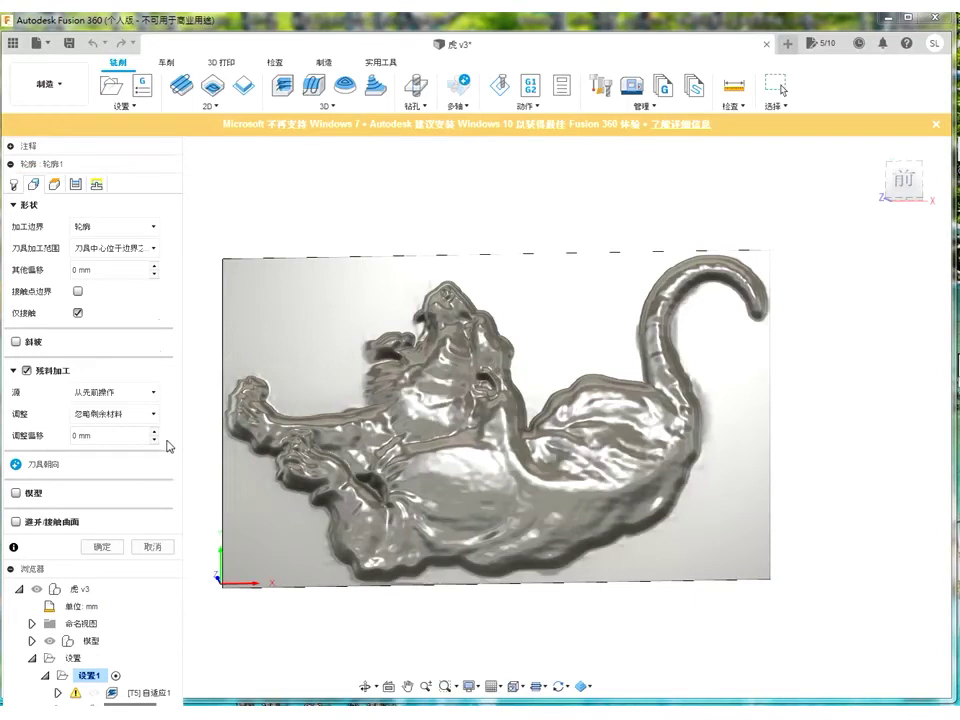
left_click(55, 184)
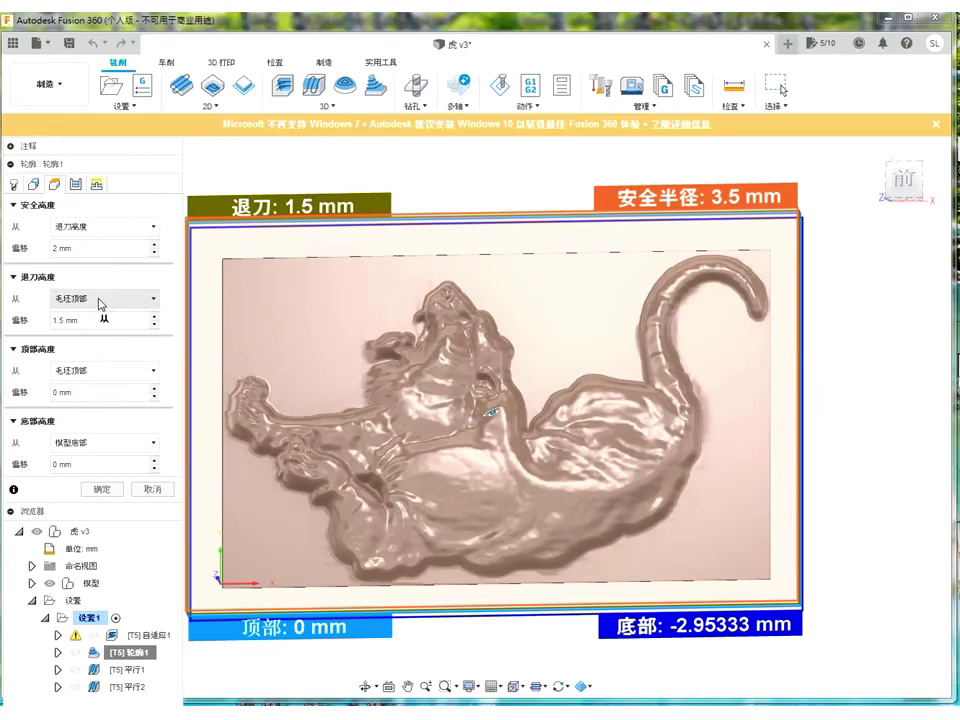
mouse_move(104, 246)
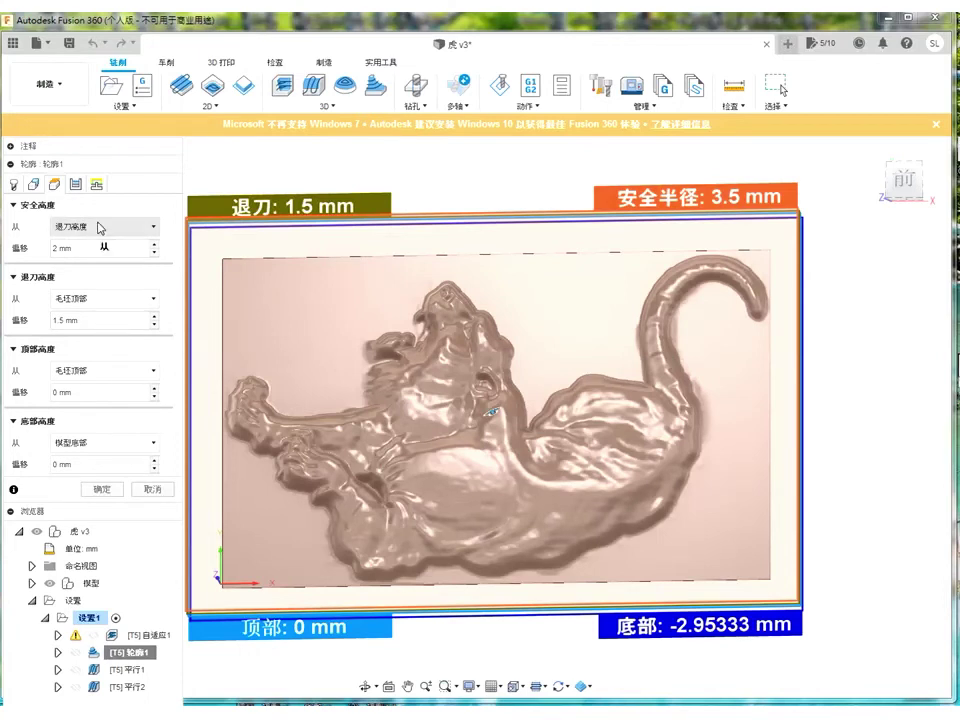
left_click(75, 183)
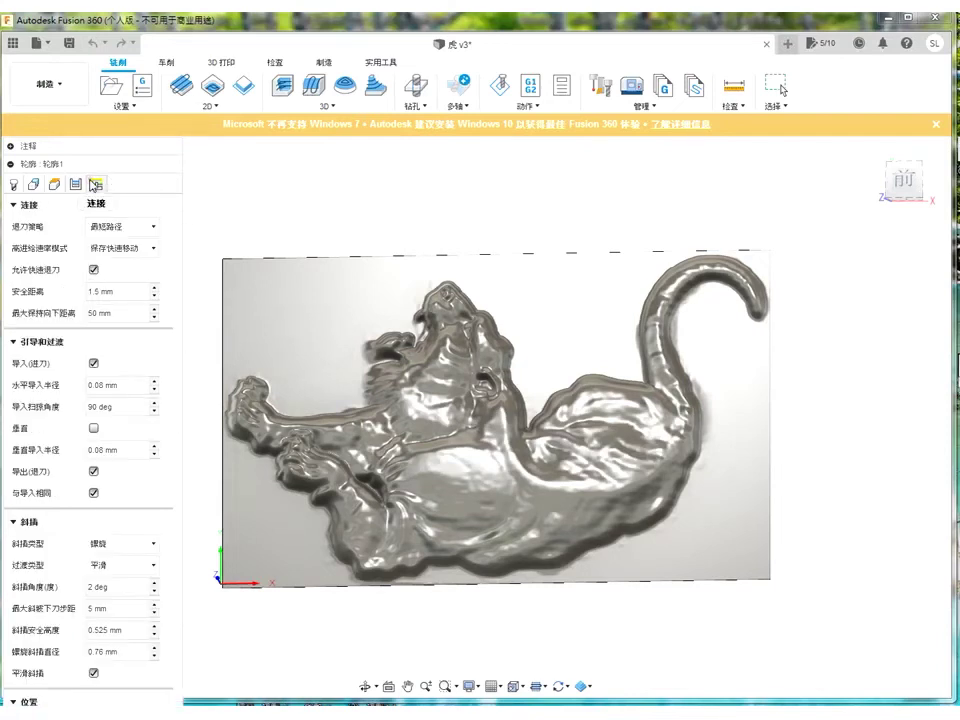
left_click(96, 183)
left_click_drag(117, 167, 320, 19)
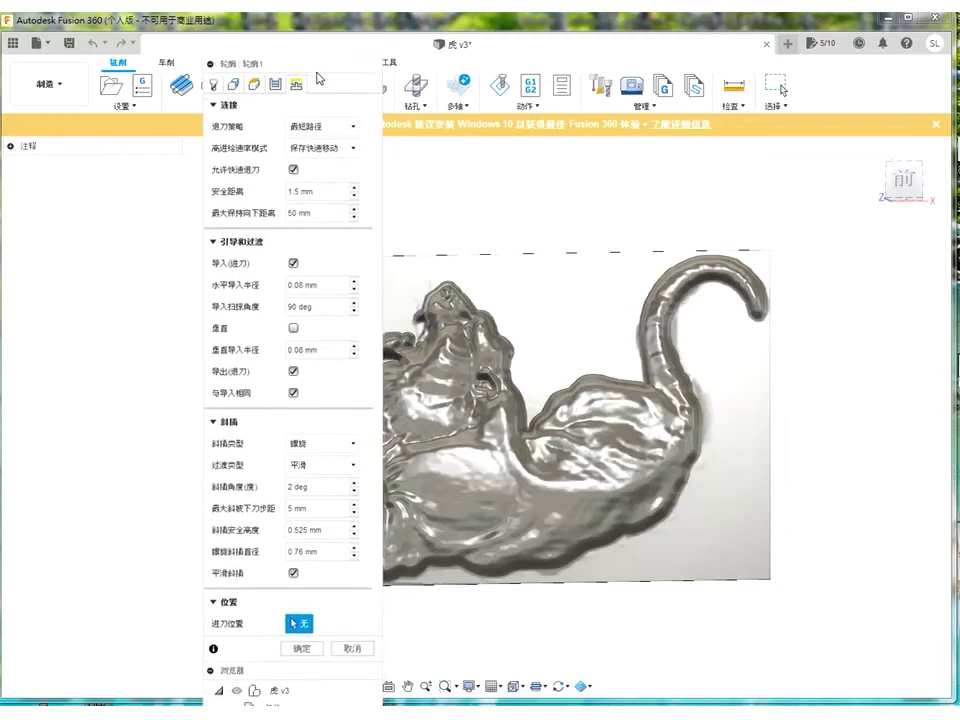
left_click_drag(320, 19, 298, 41)
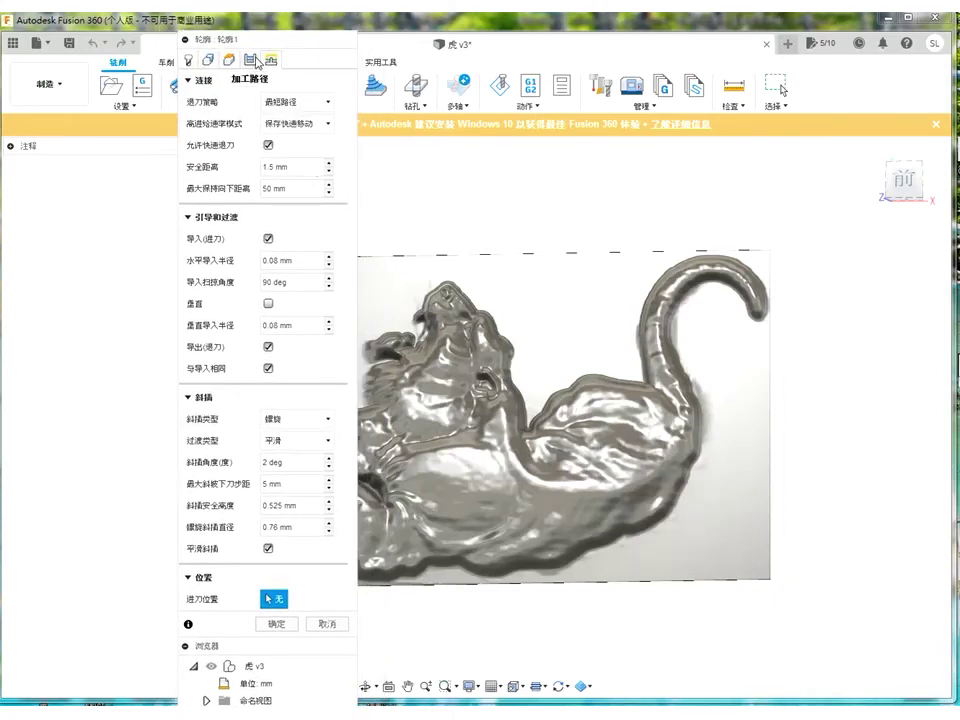
left_click(253, 60)
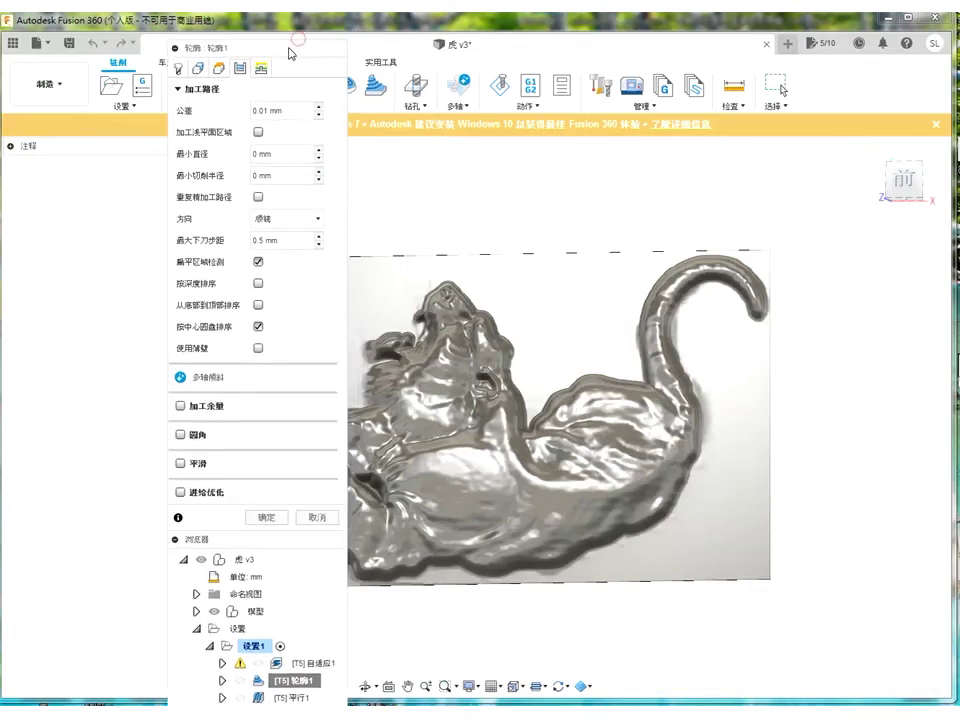
left_click(327, 508)
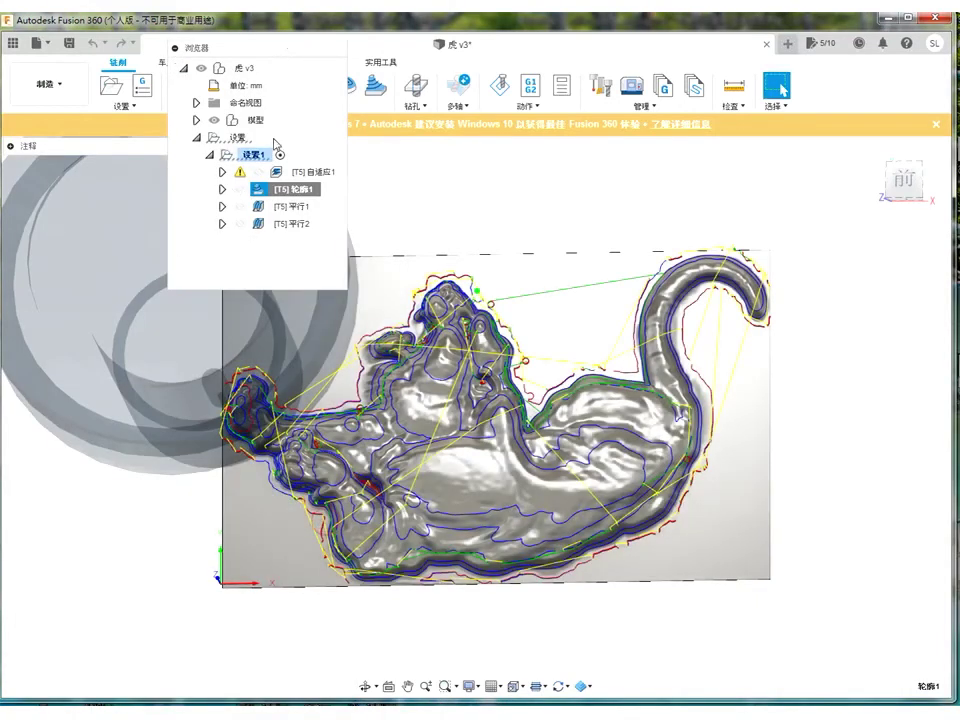
- Dock the operations tree at the left, discard a trial parallel operation, and select 平行1
left_click_drag(280, 56, 112, 166)
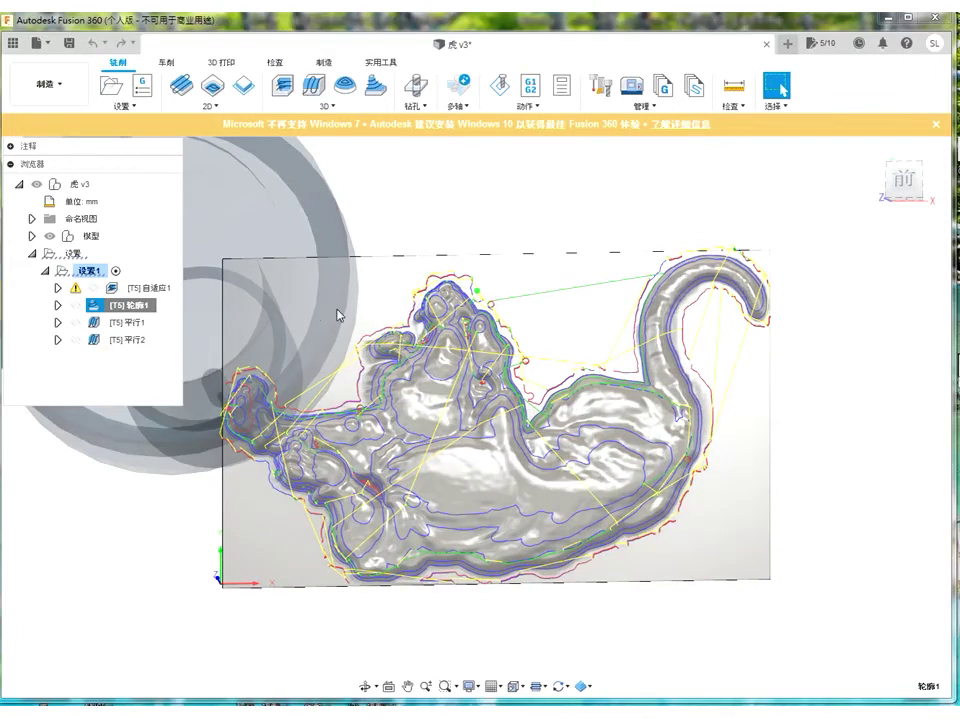
left_click(325, 105)
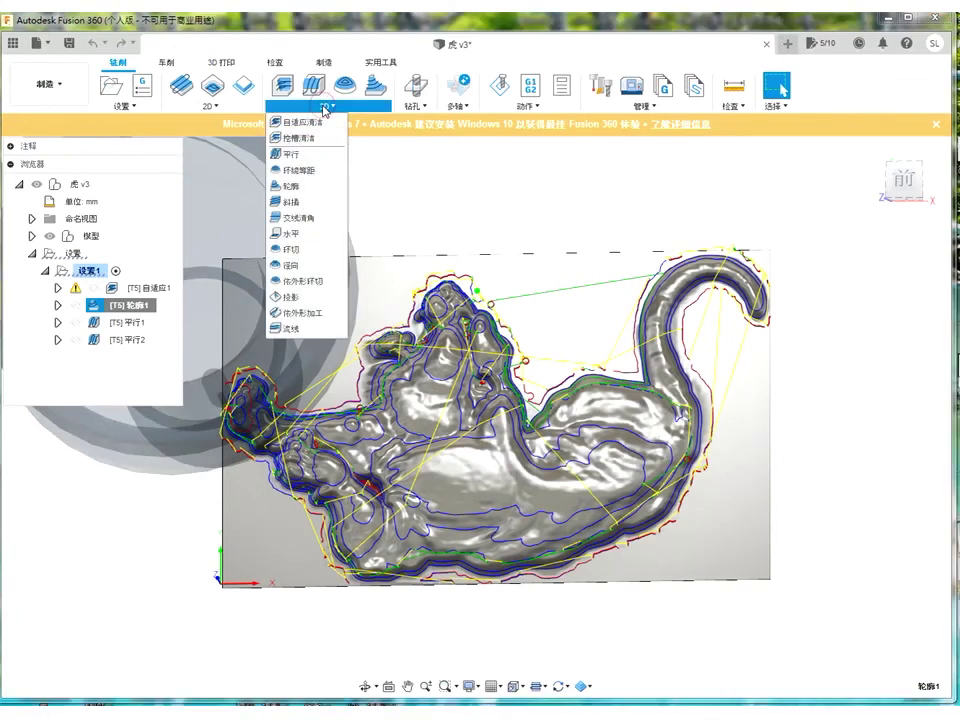
mouse_move(296, 155)
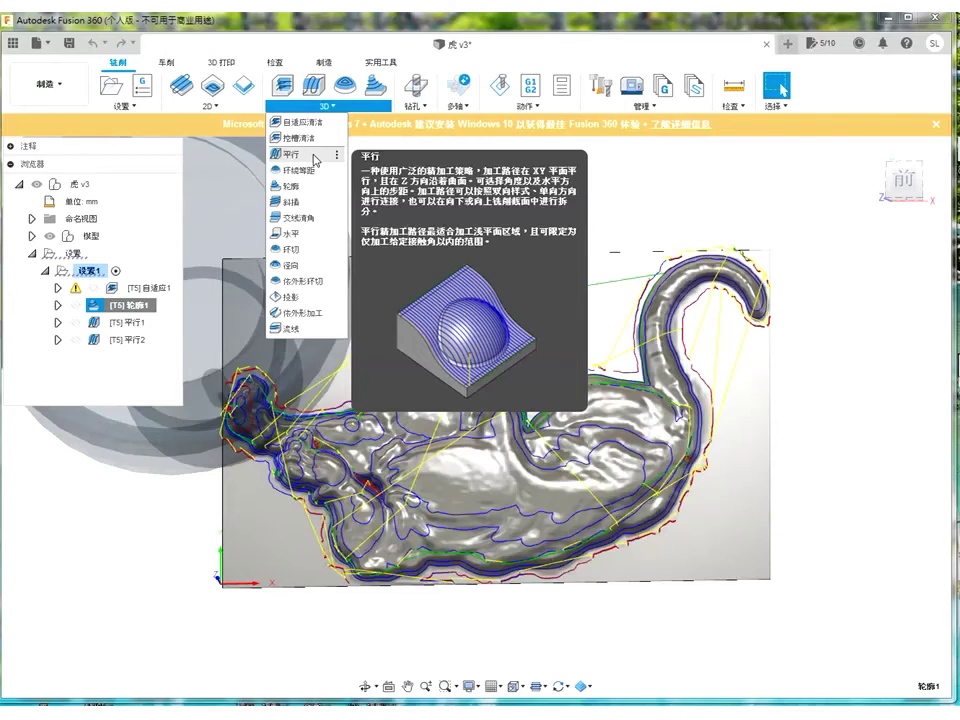
left_click(291, 155)
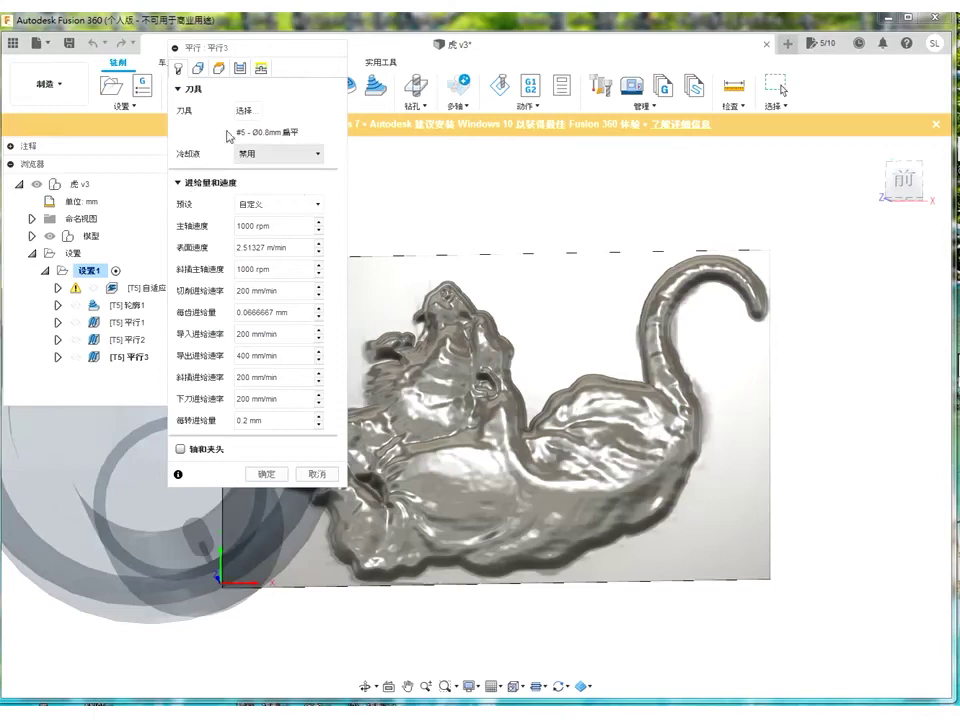
left_click(300, 476)
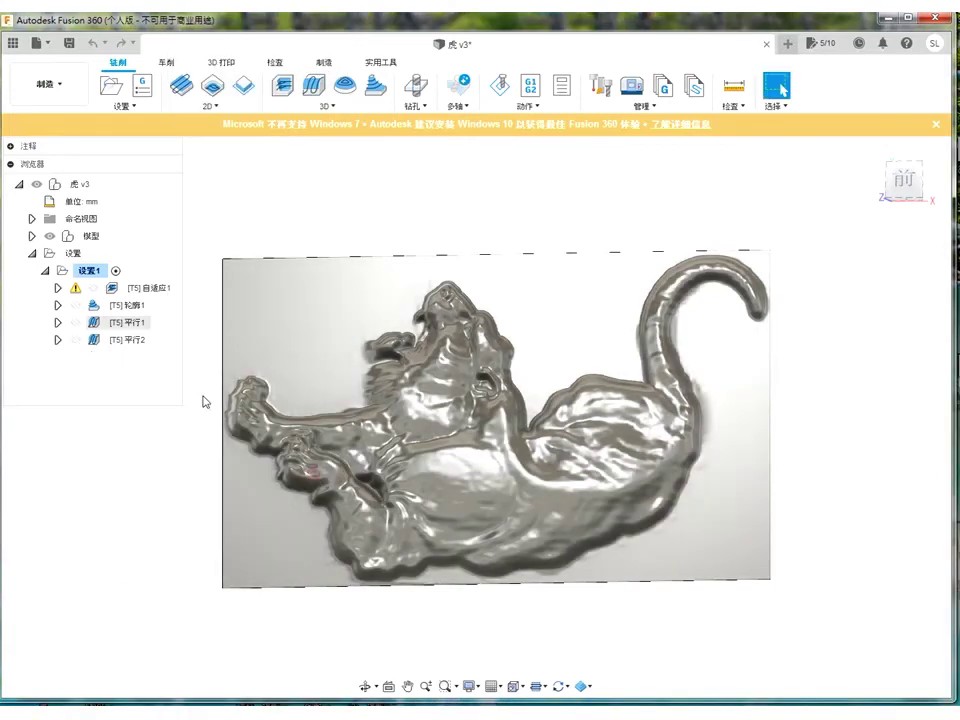
left_click(139, 323)
- Review and accept 平行1's settings (0.8 mm tool, 0.7 mm stepover, 0°), then display 平行2
right_click(140, 323)
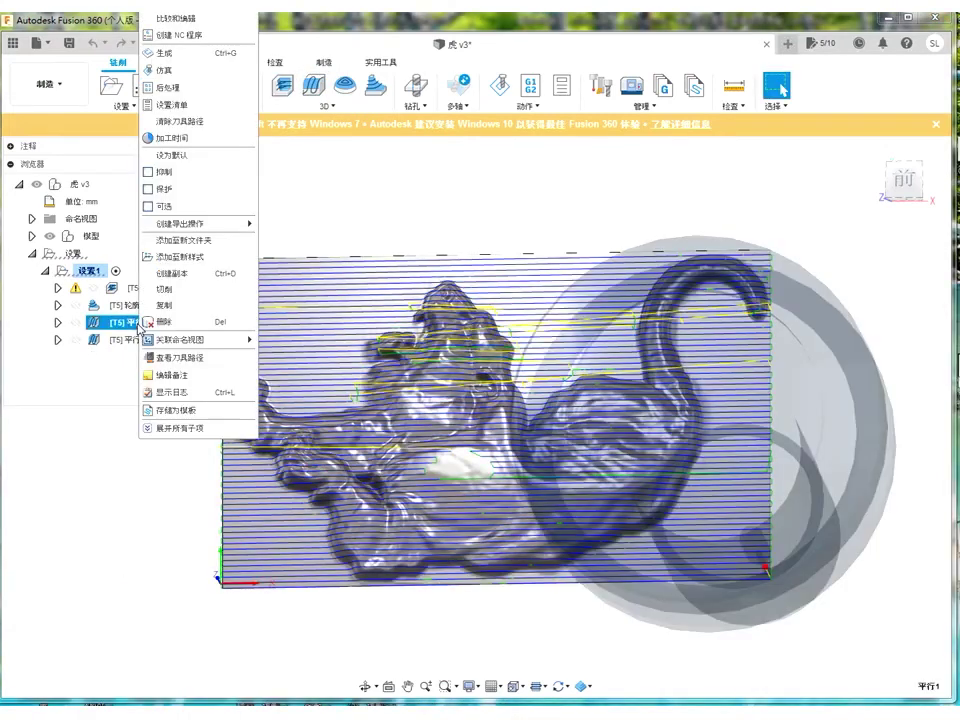
left_click(186, 19)
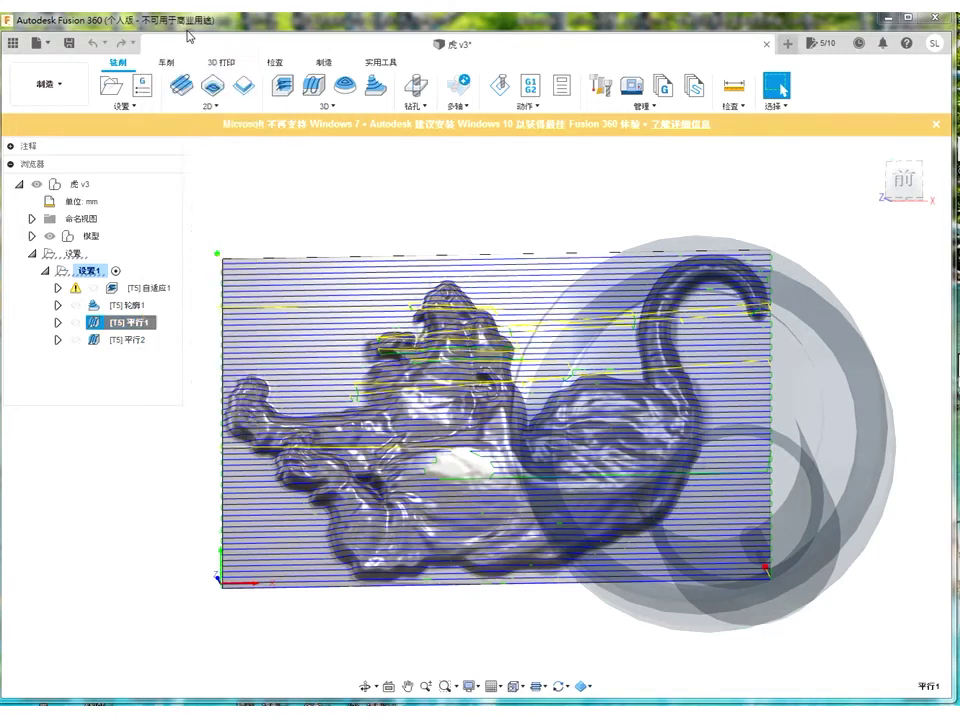
left_click_drag(252, 47, 103, 133)
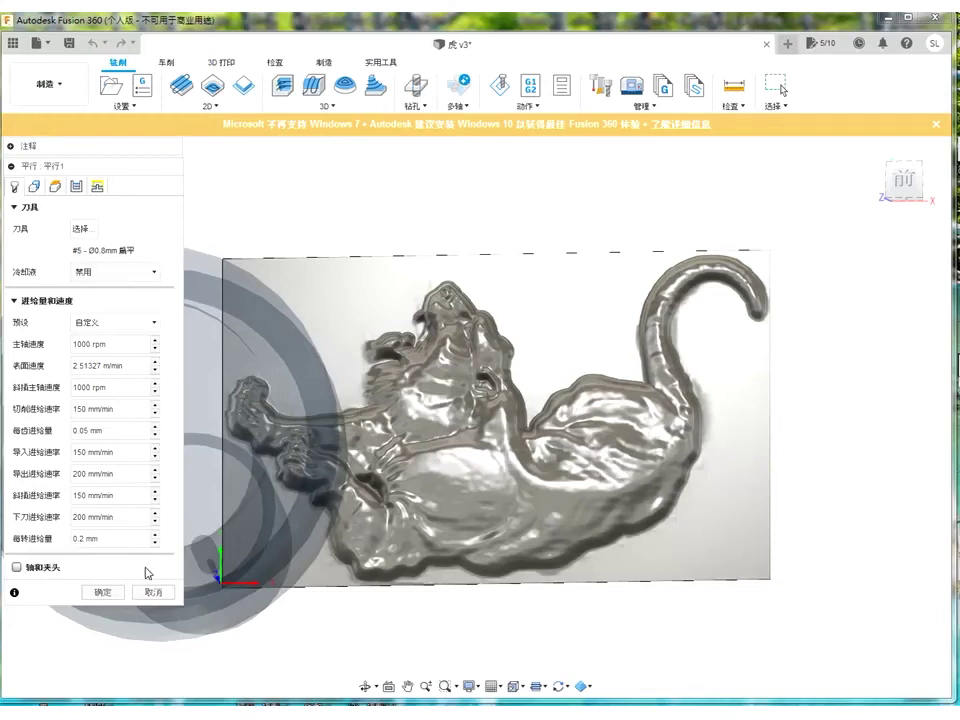
left_click(34, 186)
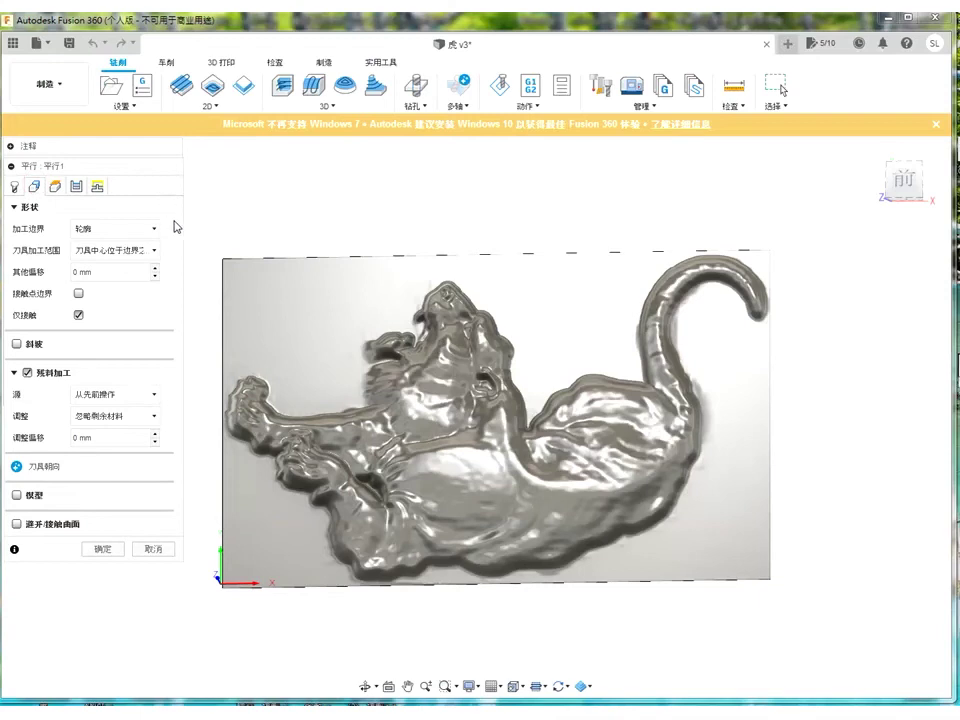
left_click(55, 186)
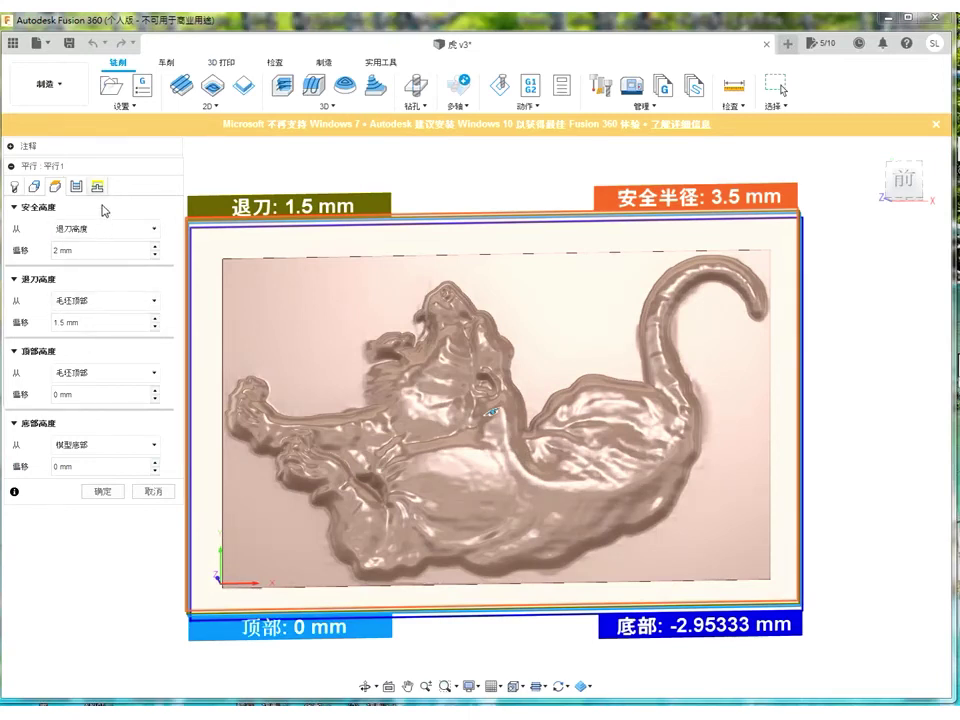
left_click(76, 186)
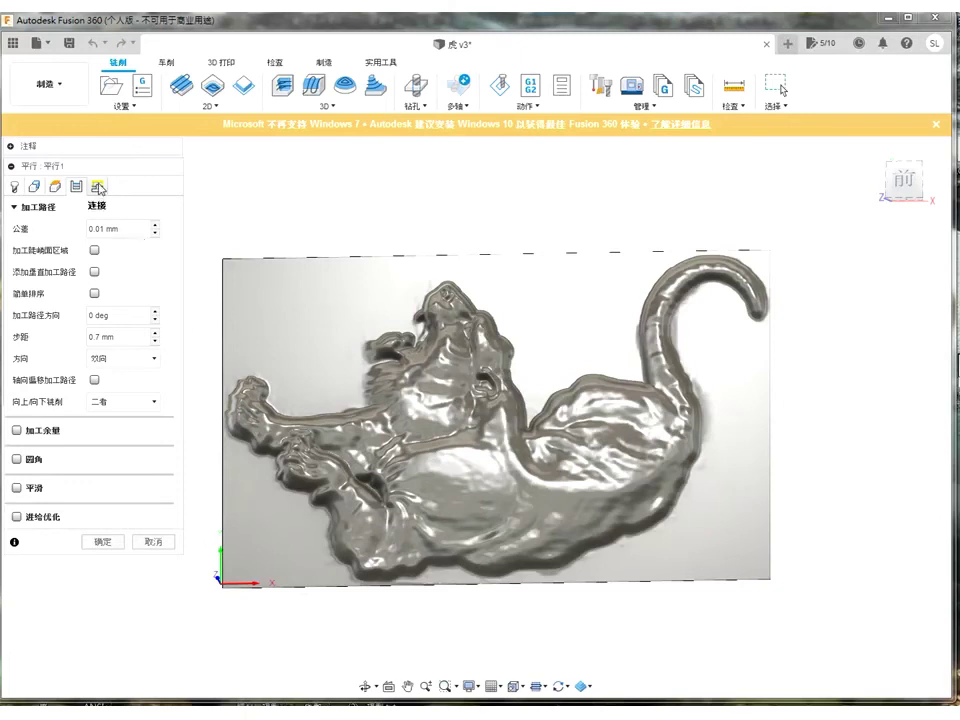
left_click(98, 187)
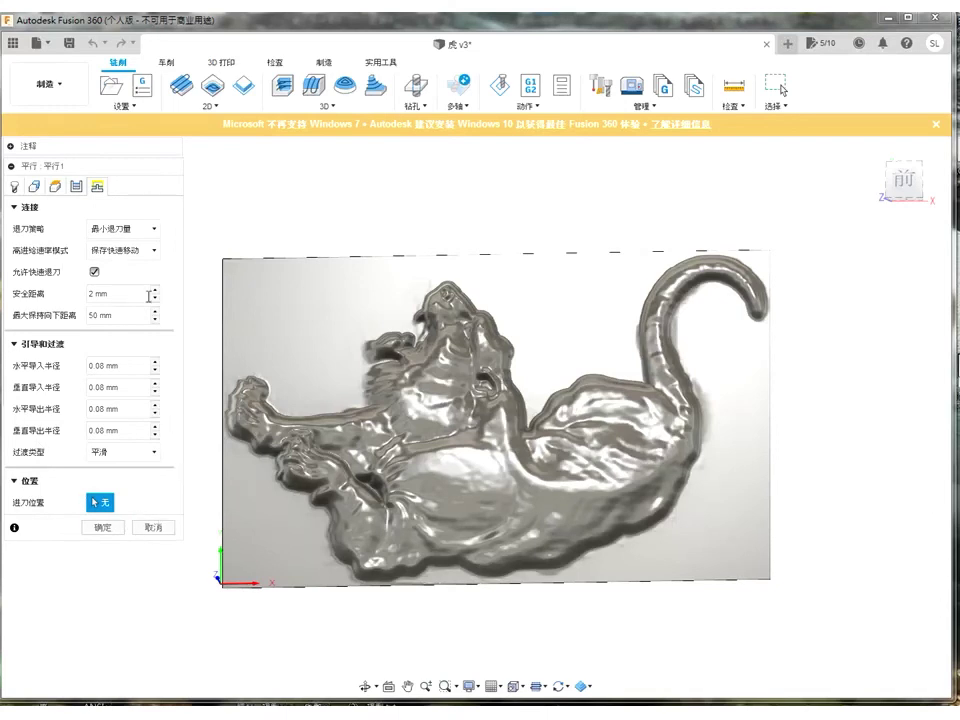
left_click(153, 526)
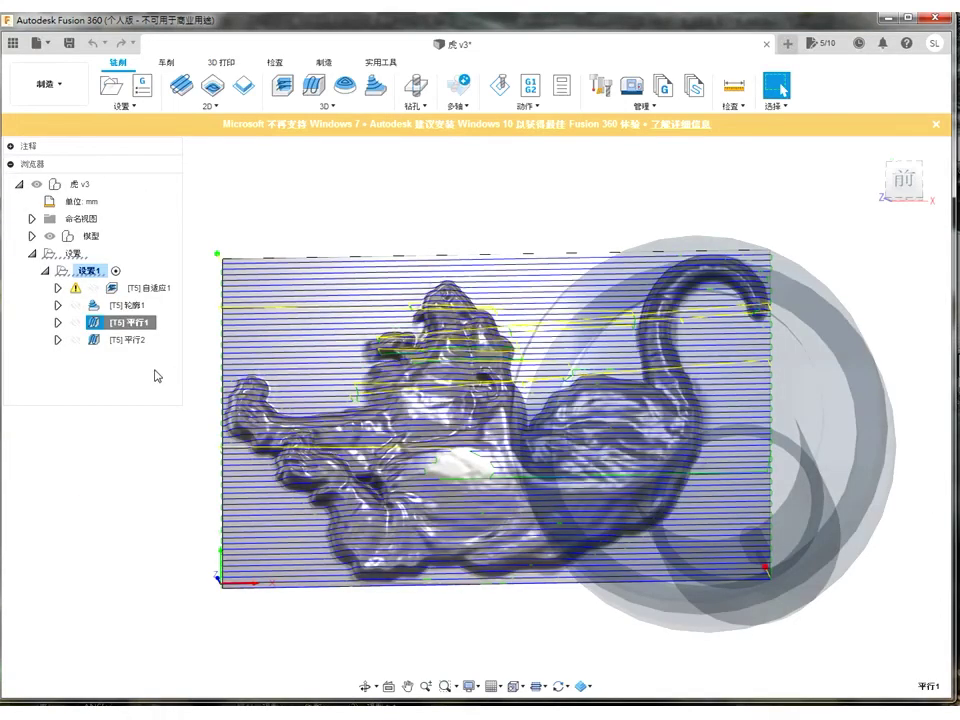
left_click(133, 341)
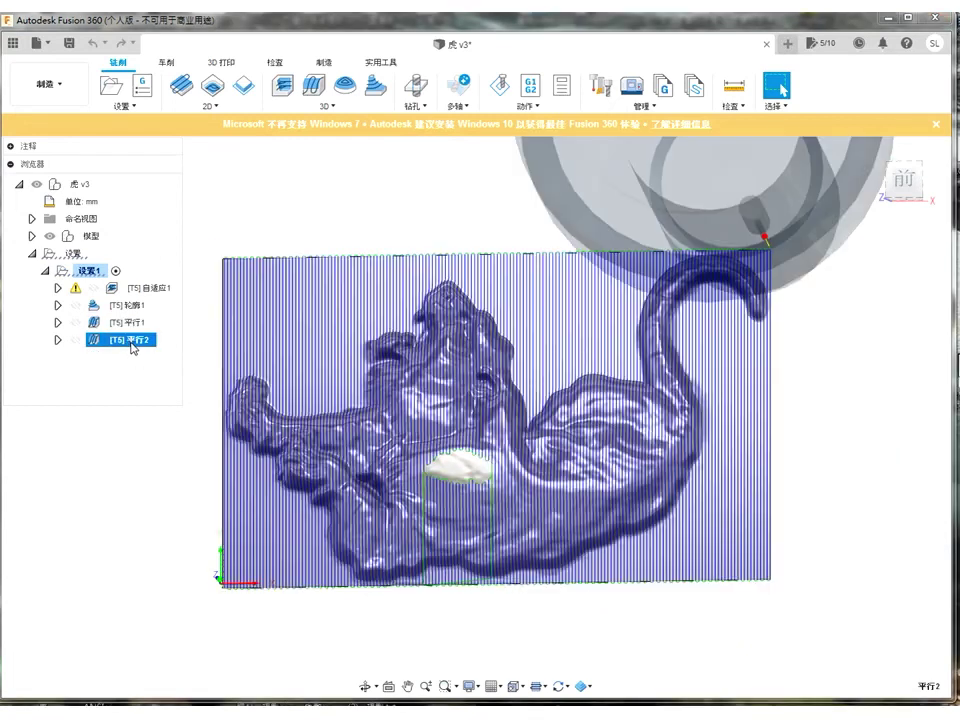
- Recheck 平行2's boundary, heights, 90° direction with 0.4 mm stepover, and linking, then regenerate it
right_click(124, 345)
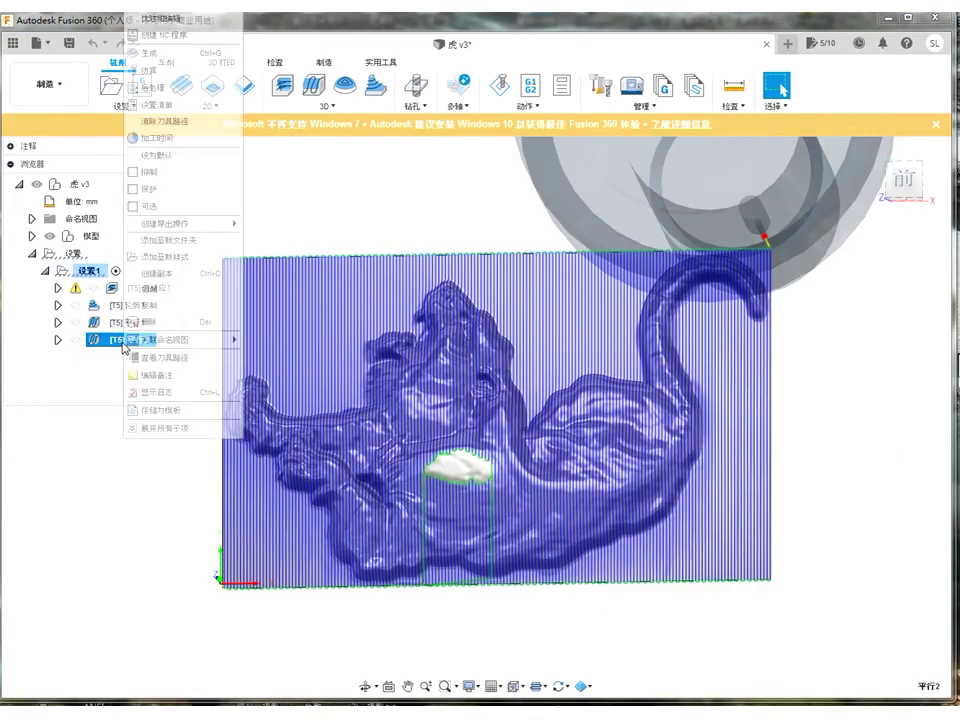
left_click(148, 19)
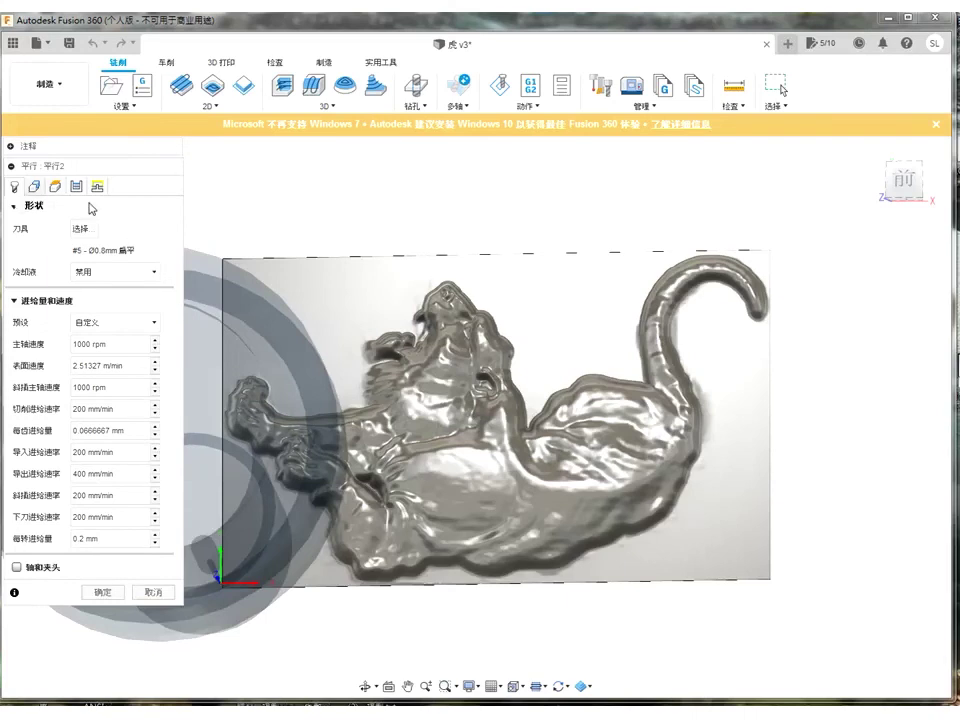
left_click(36, 187)
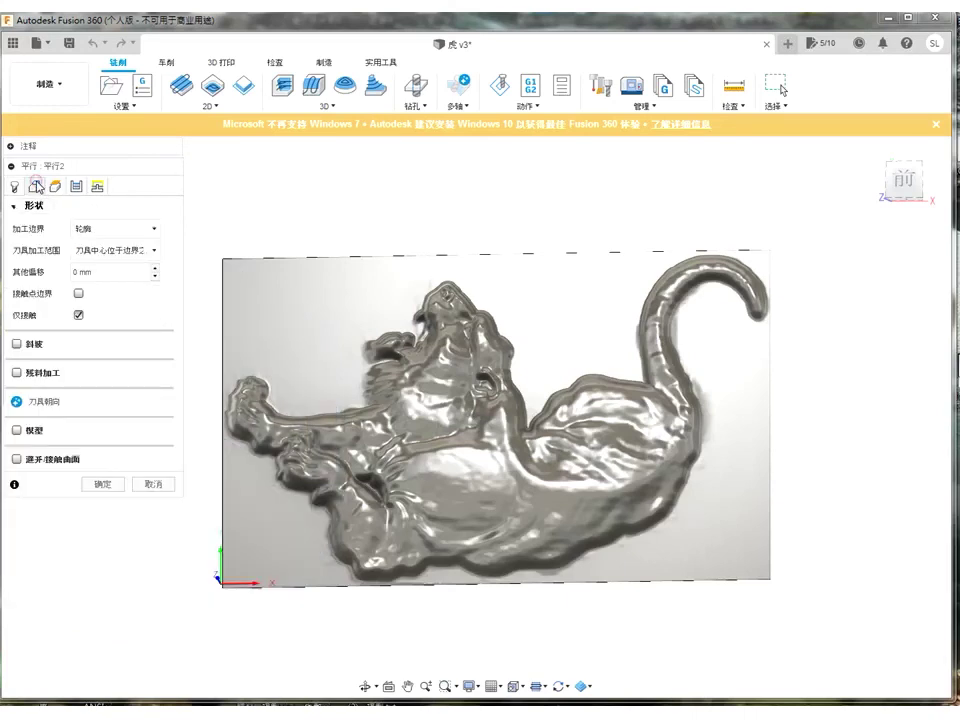
left_click(57, 186)
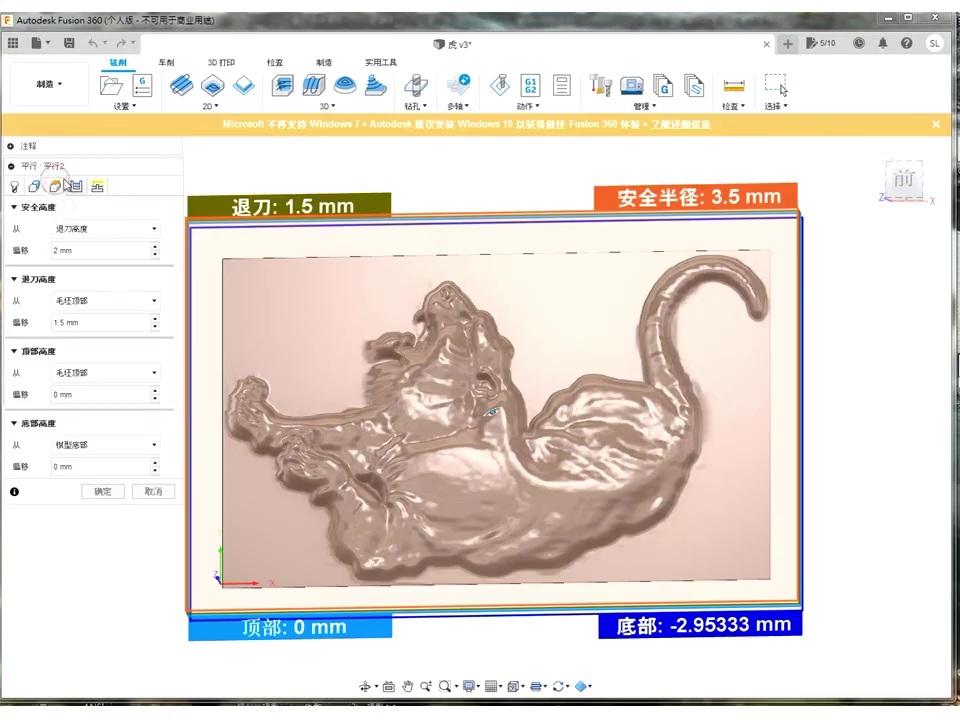
left_click(78, 186)
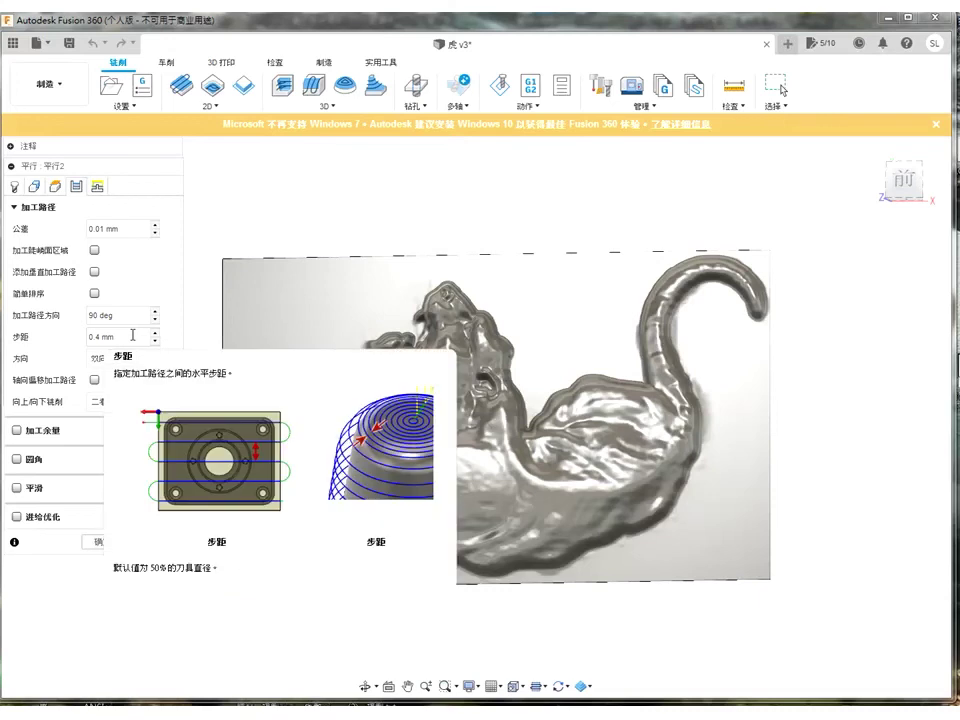
left_click(97, 186)
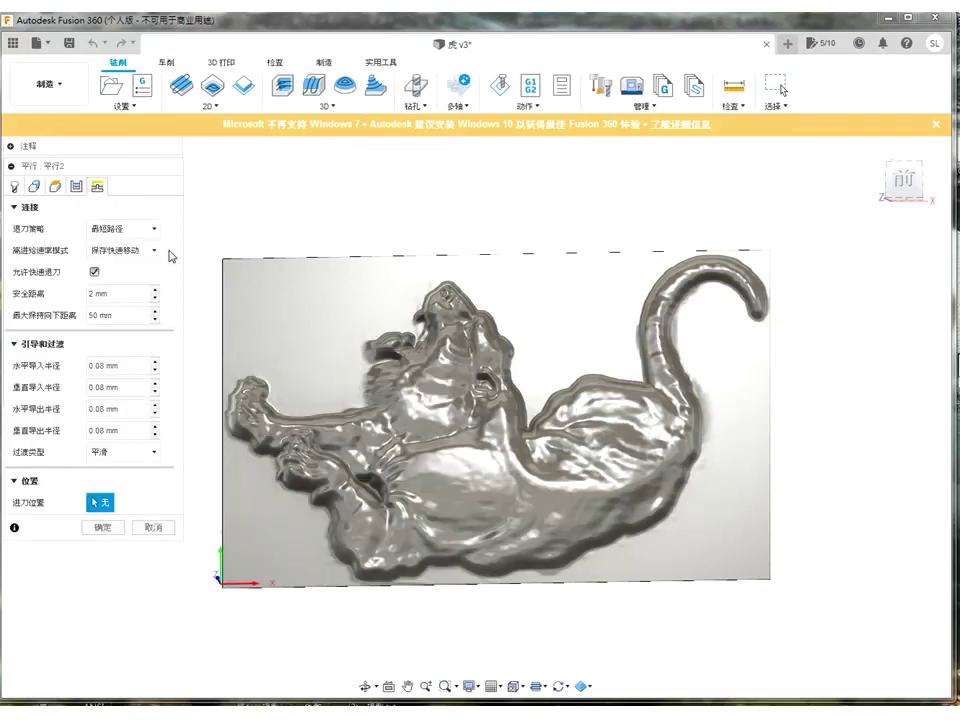
left_click(163, 528)
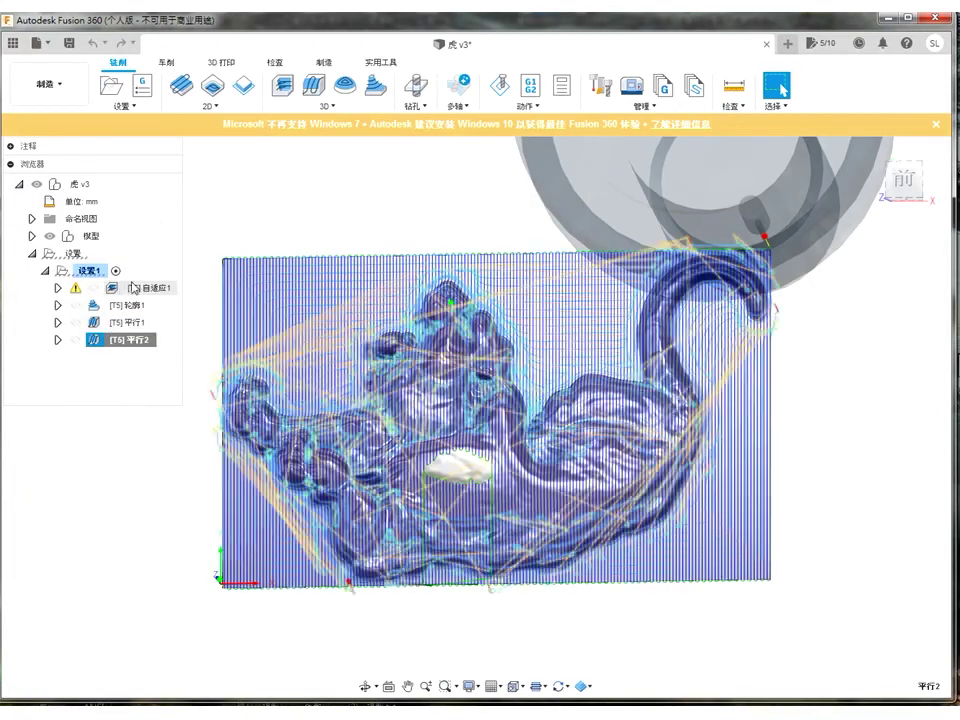
- Run a sped-up simulation of 设置1 cutting the tiger relief, pause it, and close the simulation
right_click(86, 274)
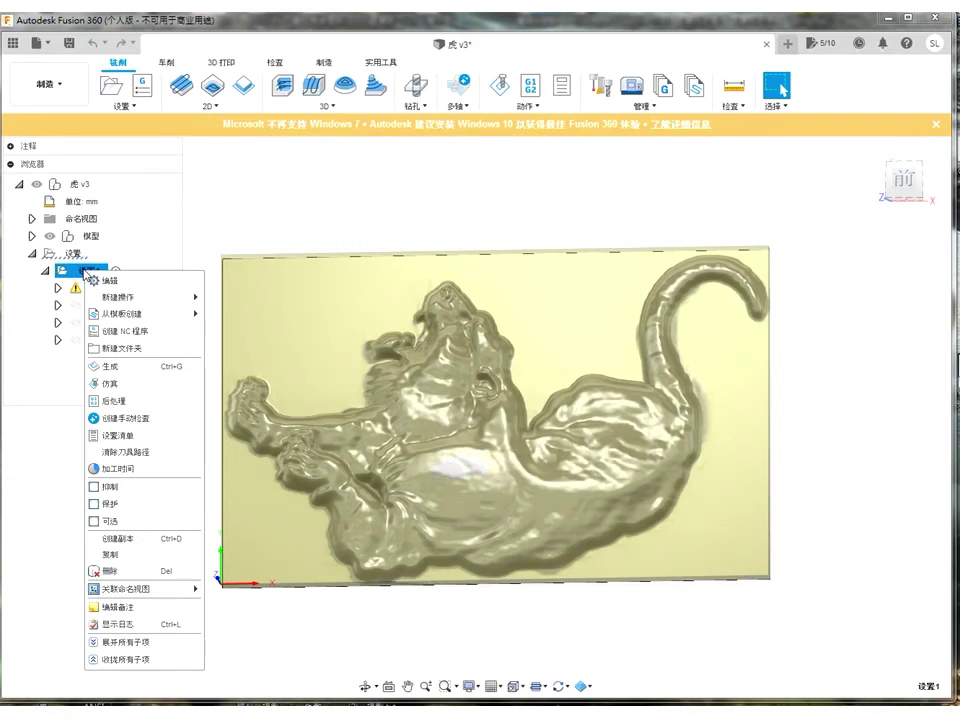
left_click(124, 386)
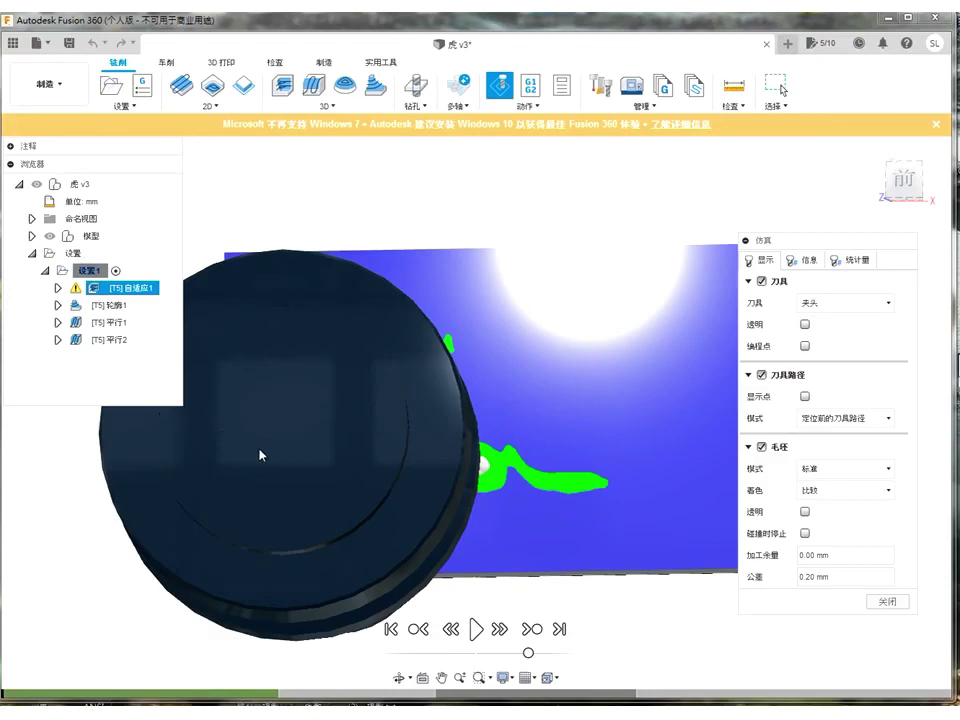
middle_click_drag(531, 561, 489, 538, "shift")
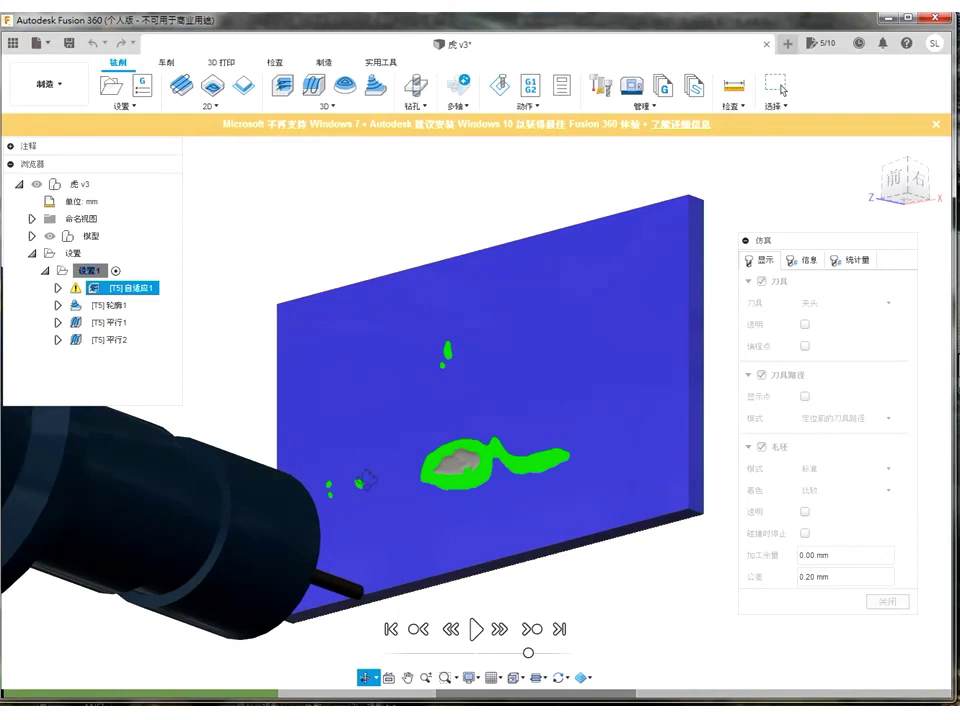
left_click(476, 629)
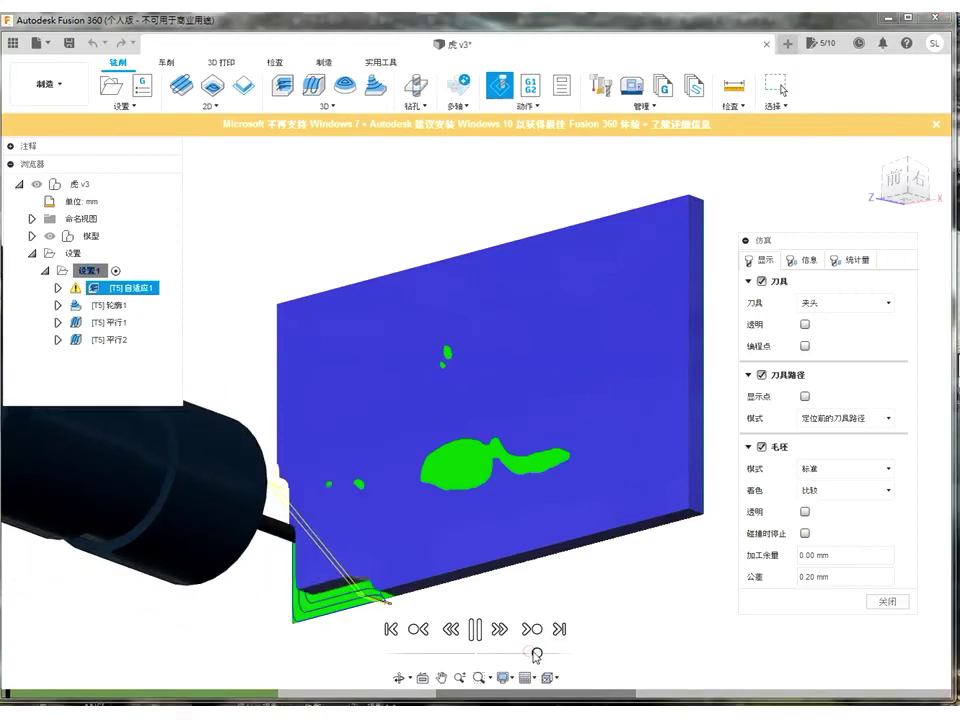
left_click_drag(529, 655, 545, 656)
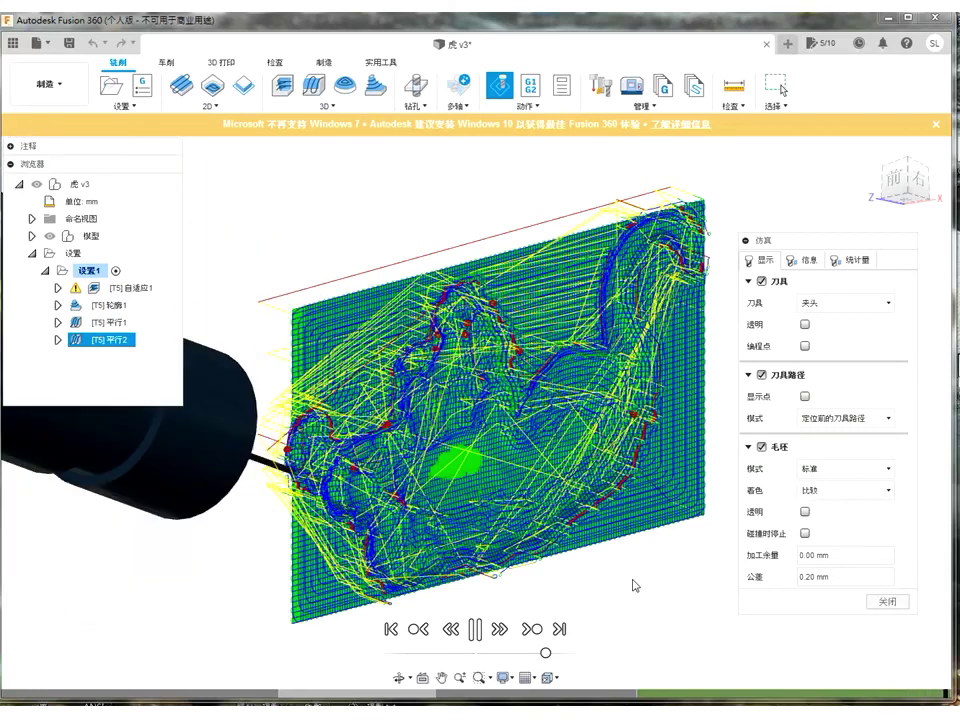
key("space")
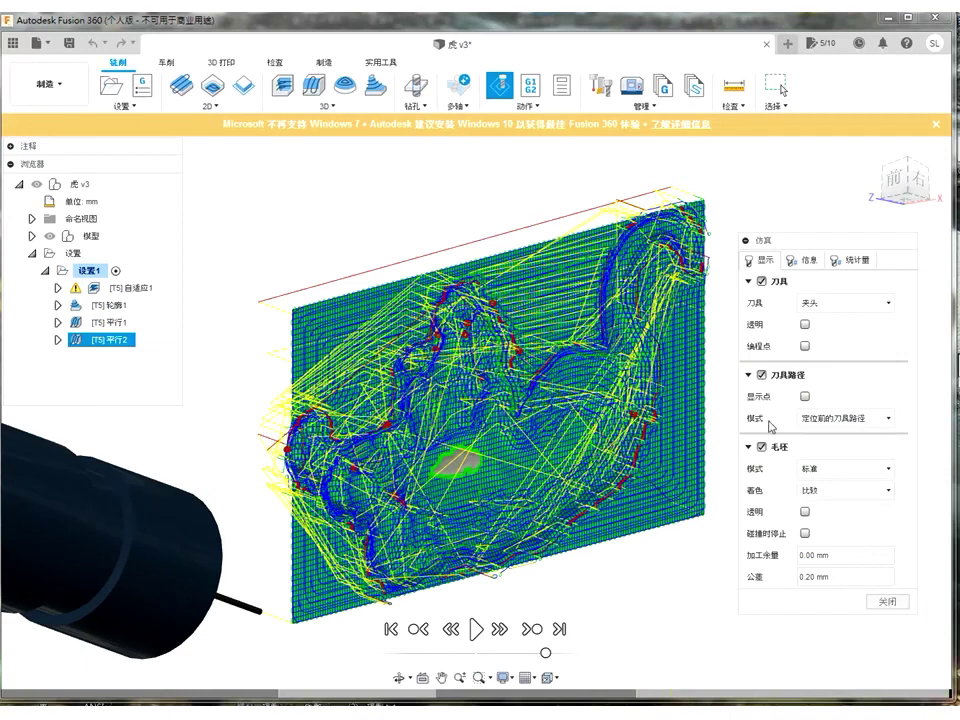
left_click(880, 604)
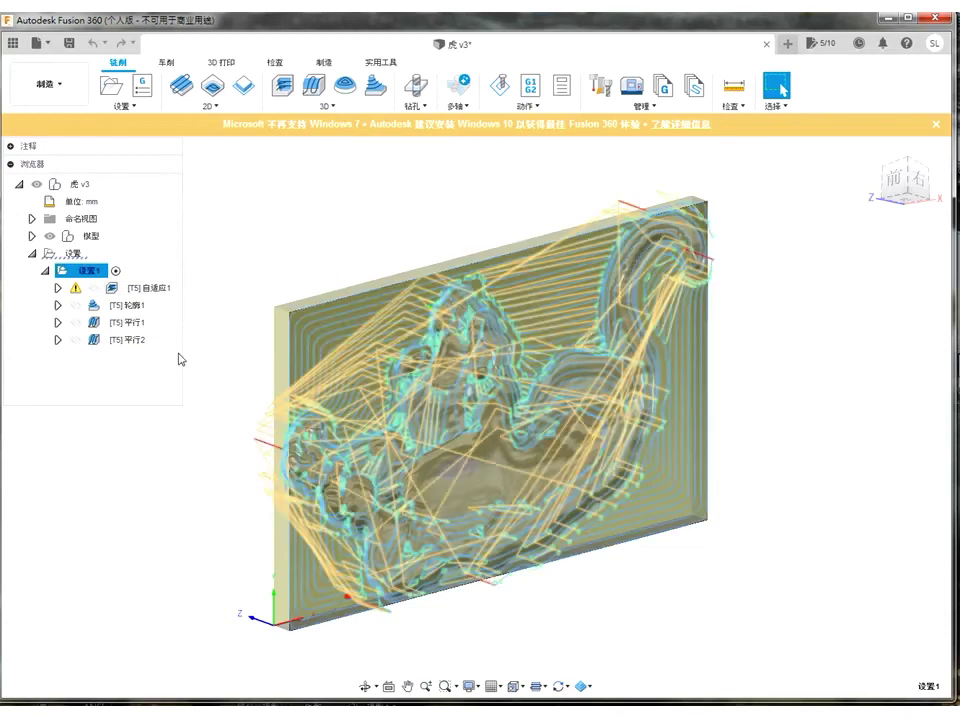
- Select 自适应1 and bring up the toolpath Actions list with post processing
left_click(157, 289)
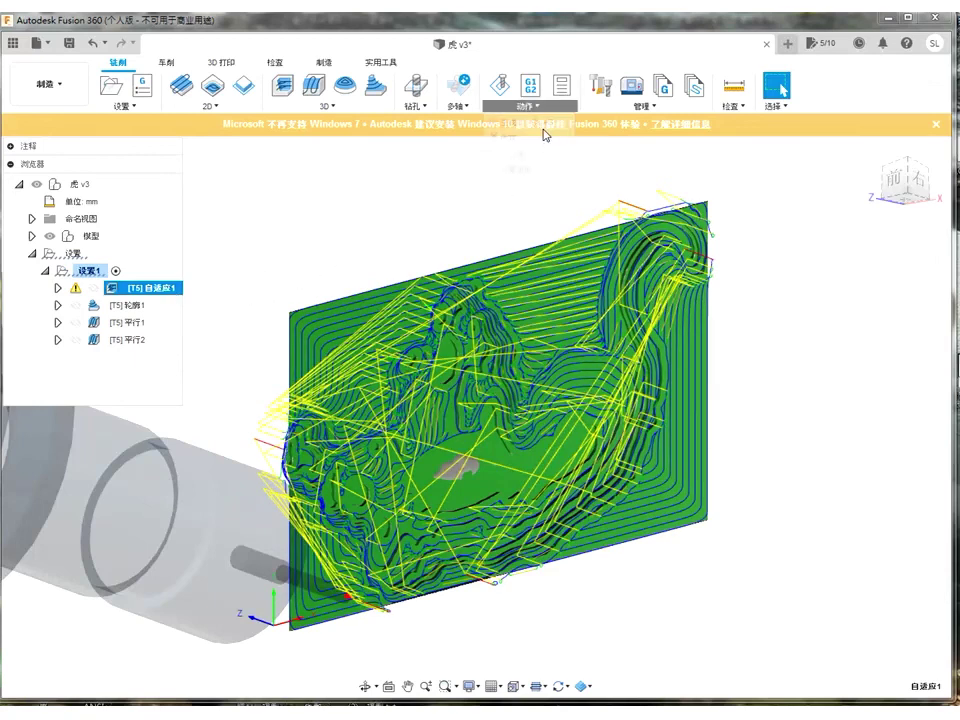
left_click(541, 107)
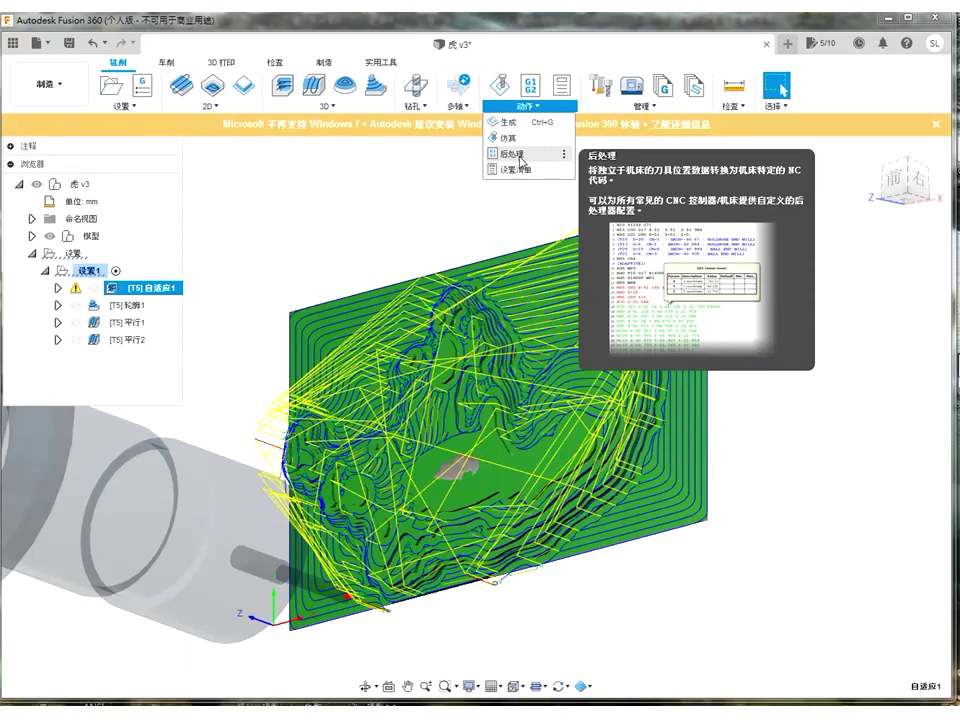
- Post process the adaptive toolpath with the Grbl post and Safe Retracts at Clearance Height
left_click(522, 160)
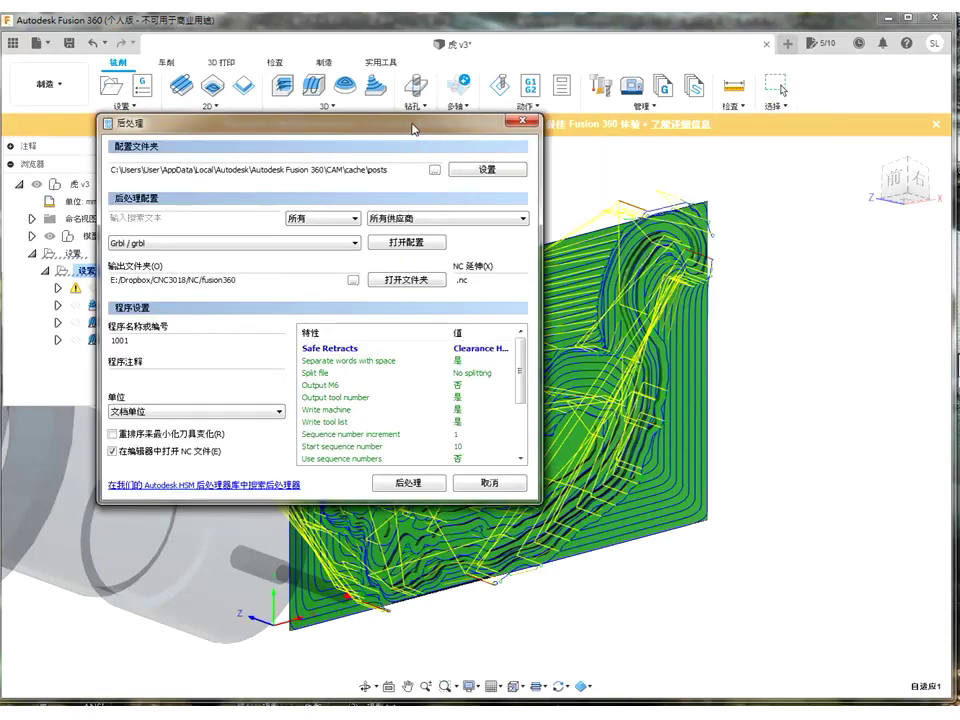
left_click_drag(413, 127, 575, 170)
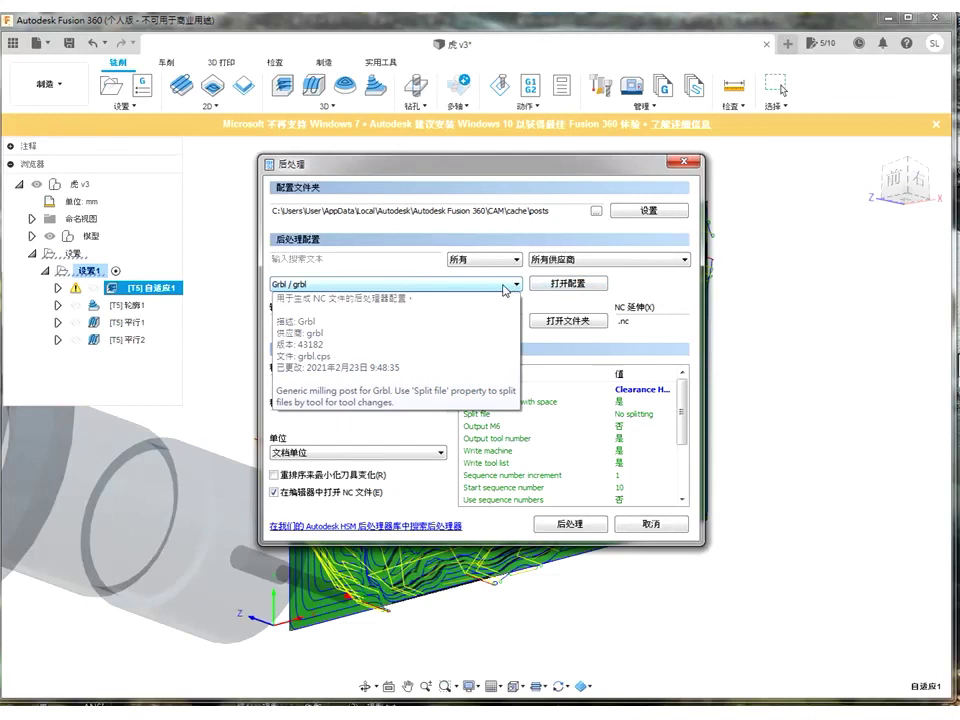
left_click(505, 288)
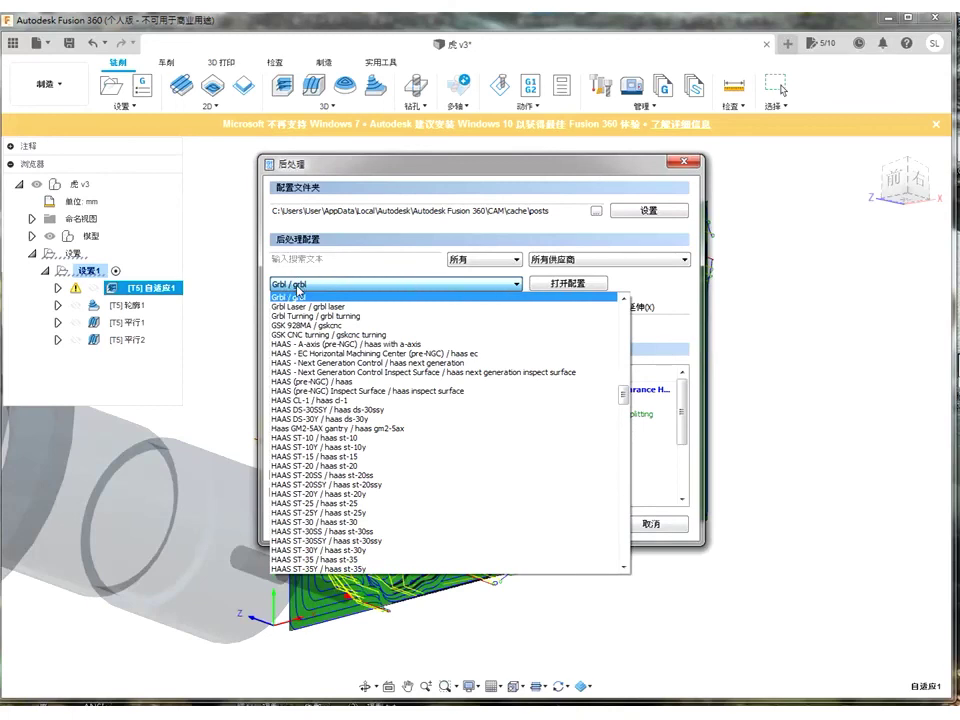
left_click(437, 276)
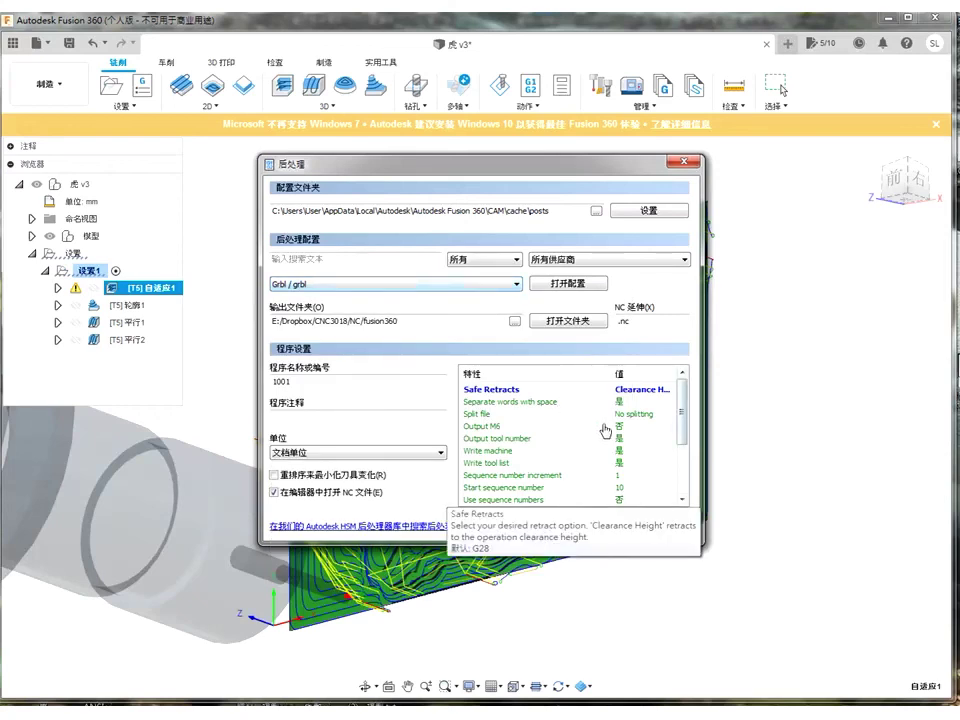
mouse_move(683, 411)
left_mouse_down()
mouse_move(688, 441)
mouse_move(657, 389)
left_mouse_up()
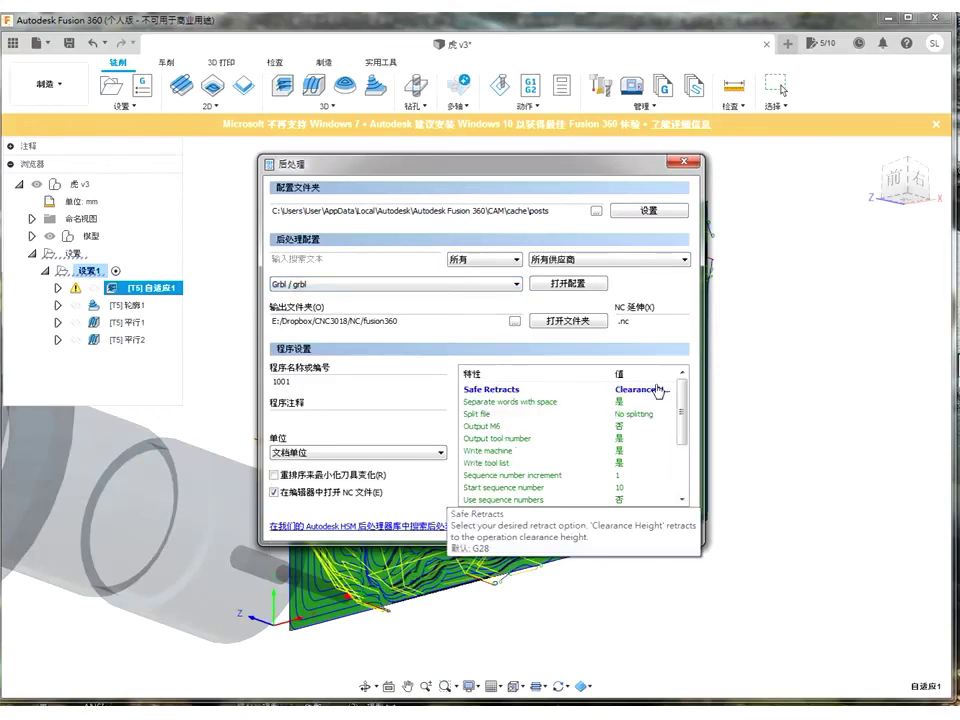
left_click(656, 391)
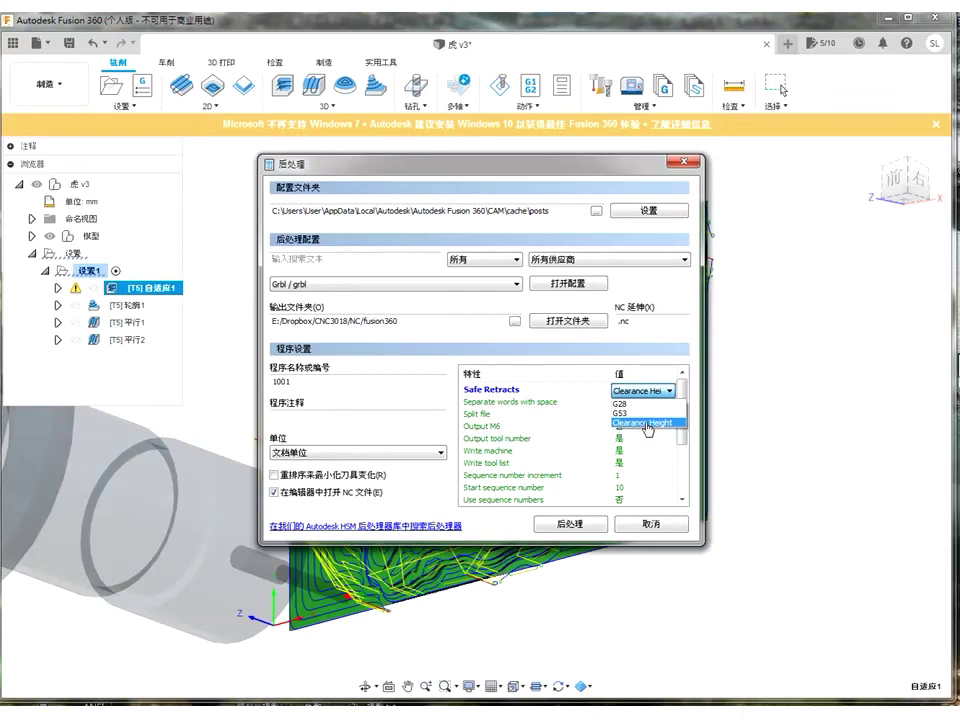
left_click(648, 424)
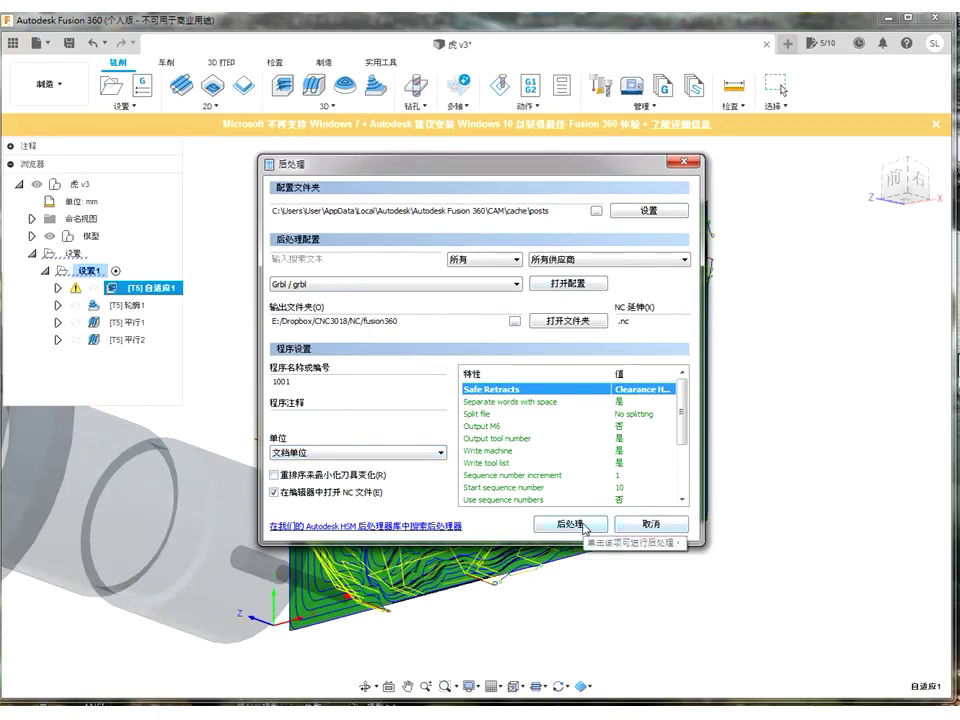
left_click(572, 524)
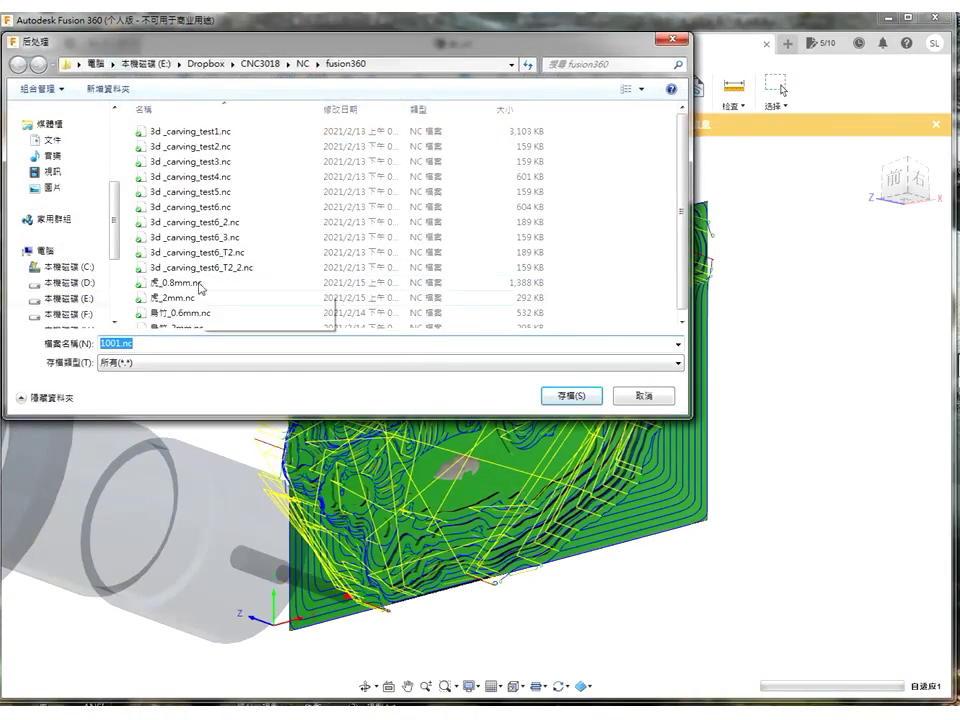
mouse_move(176, 298)
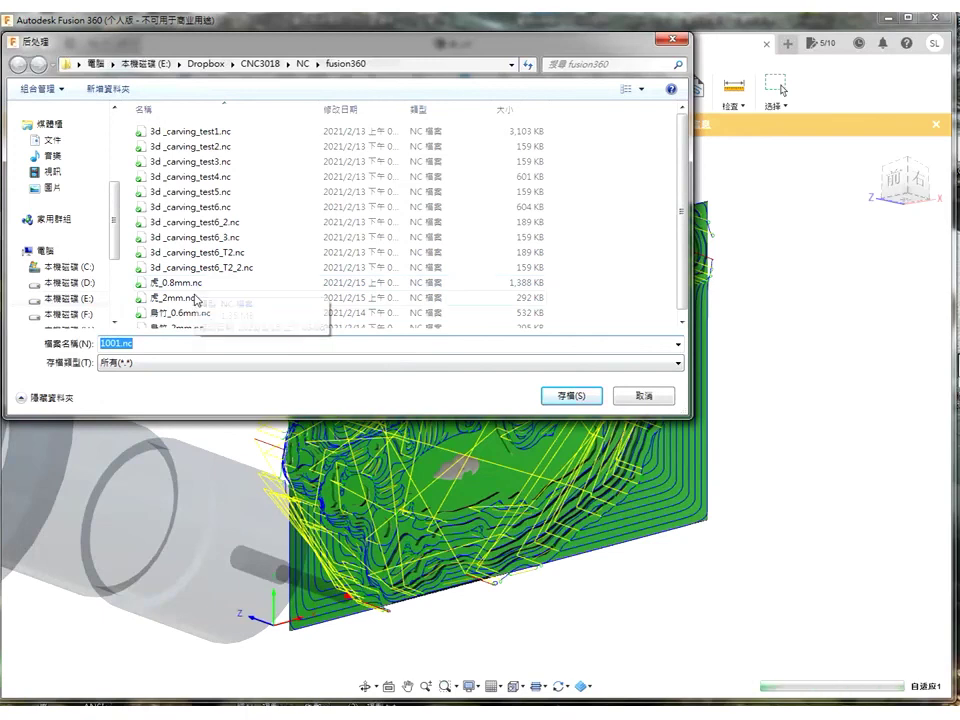
- Save the adaptive toolpath's NC output as 虎_2mm.nc in the fusion360 folder
left_click(196, 299)
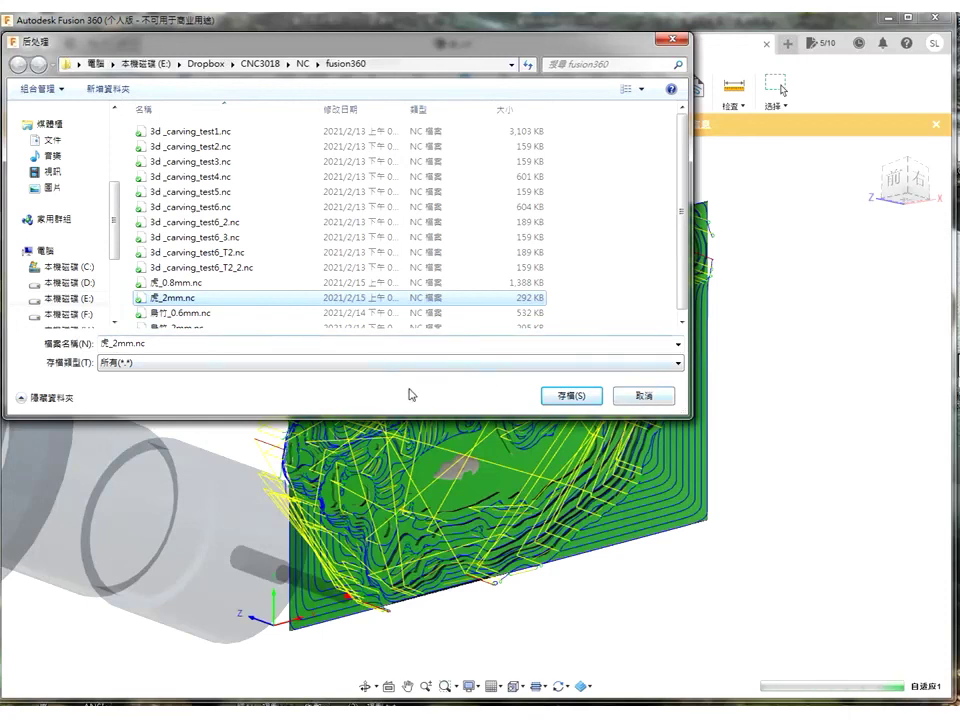
key("Return")
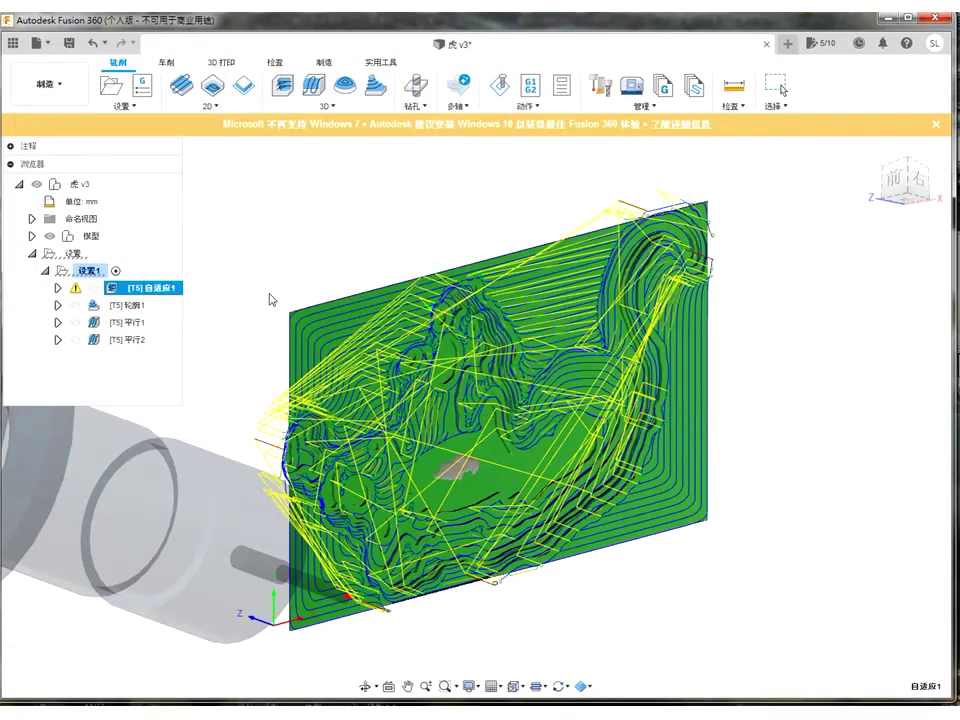
- Select 轮廓1, 平行1 and 平行2 together and post process them with Grbl
left_click(131, 306)
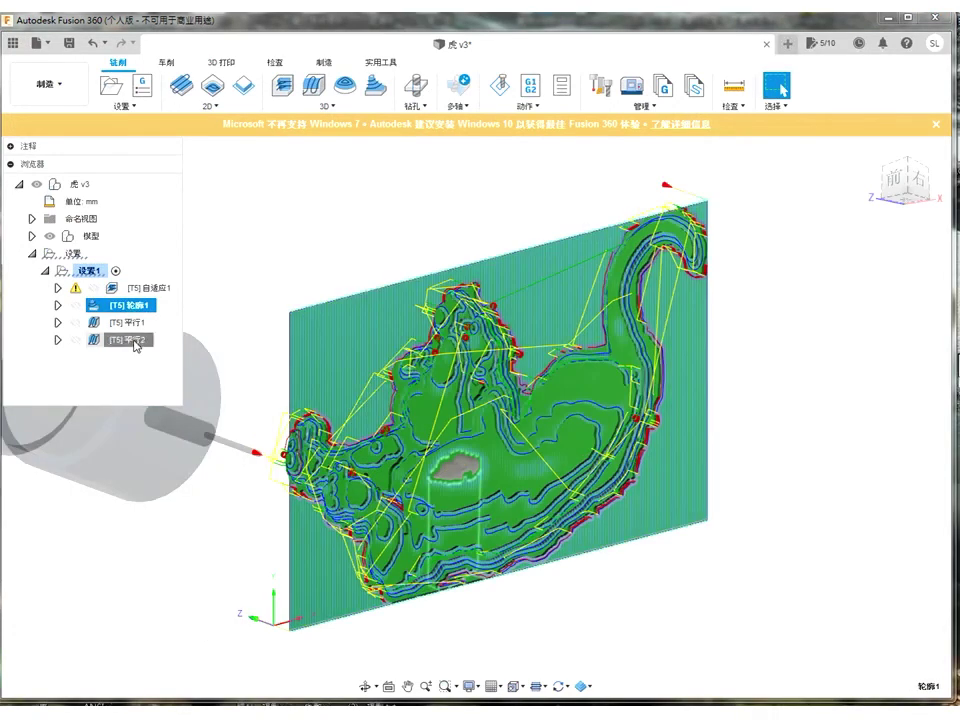
left_click(135, 341, "shift")
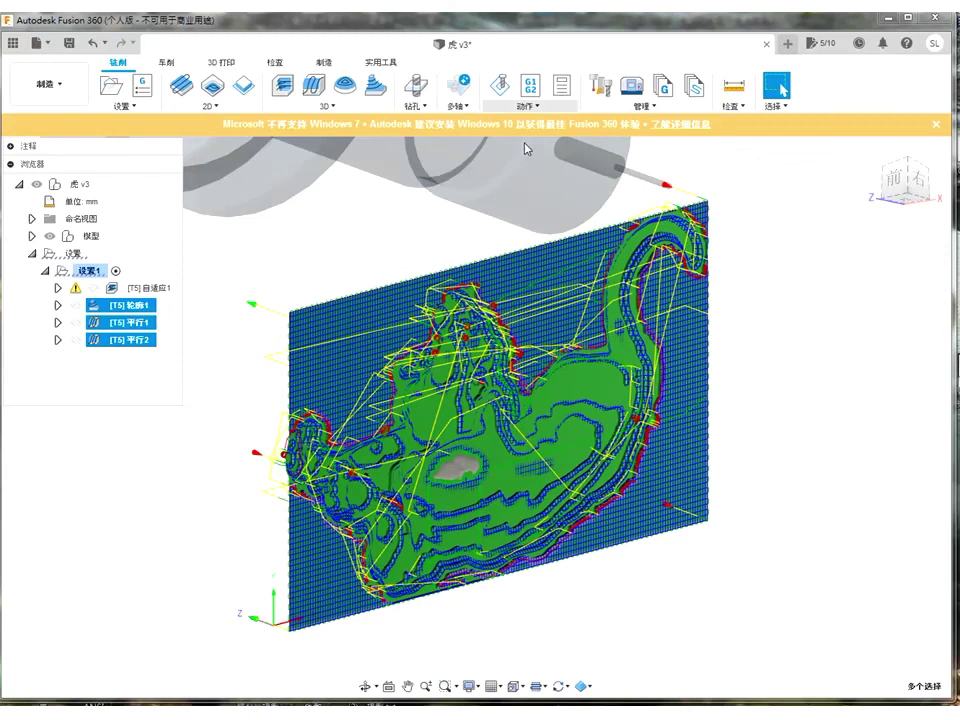
left_click(533, 106)
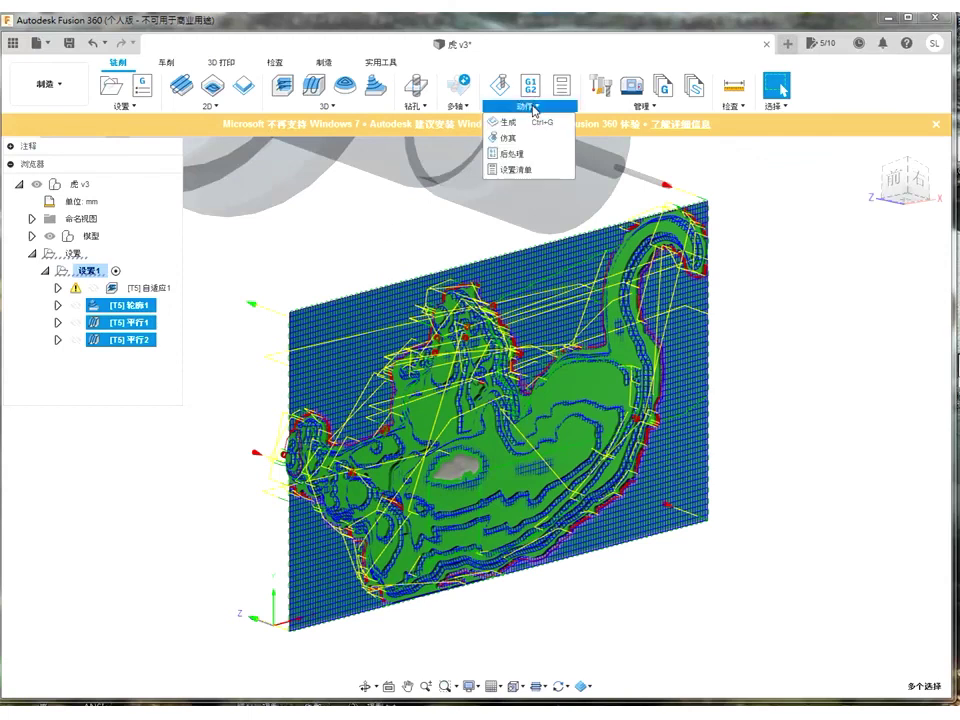
left_click(517, 154)
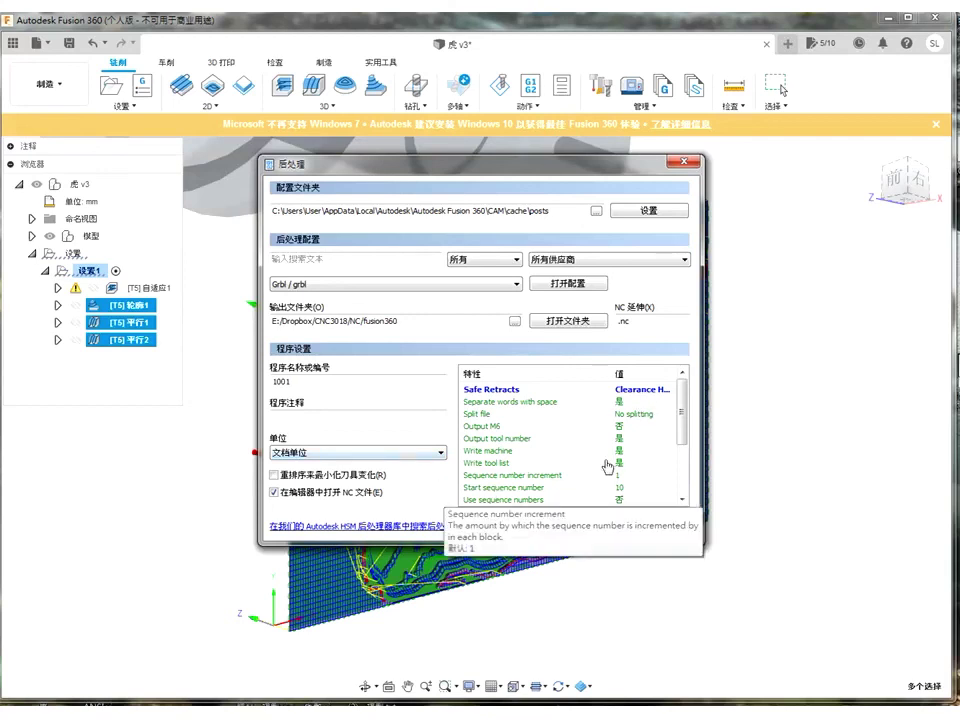
- Post the three operations, then close the save dialog offering 虎_0.8mm.nc
left_click(562, 525)
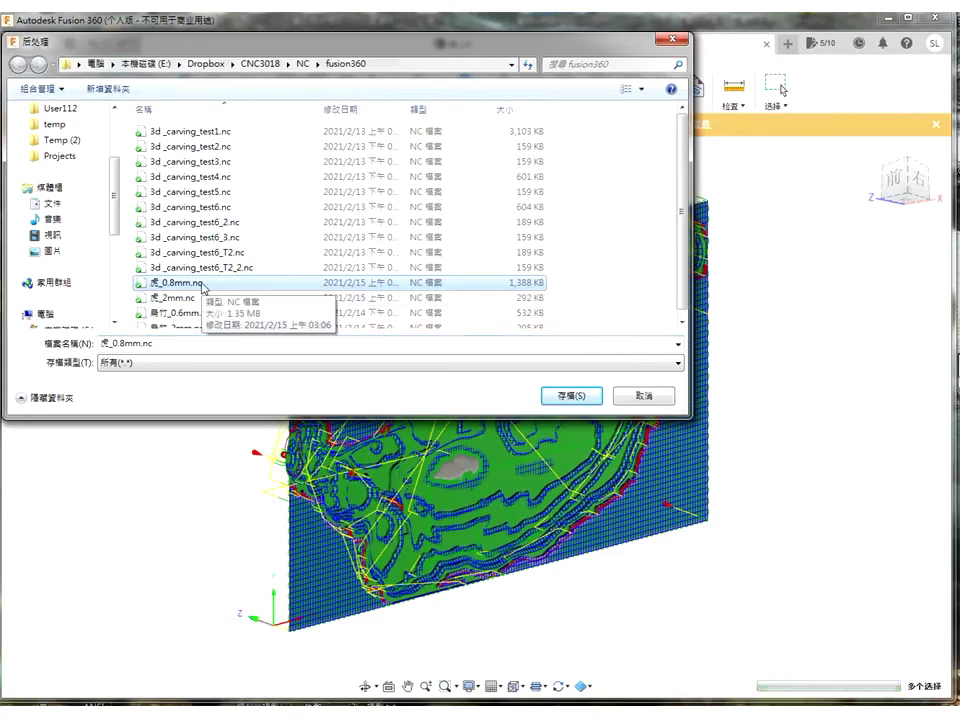
left_click(650, 395)
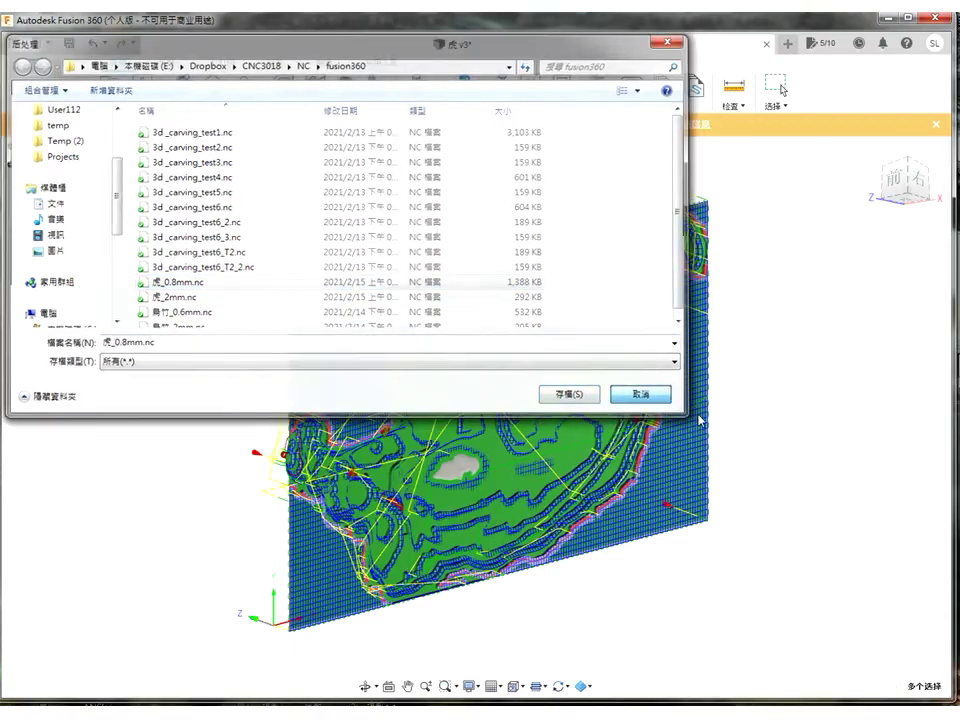